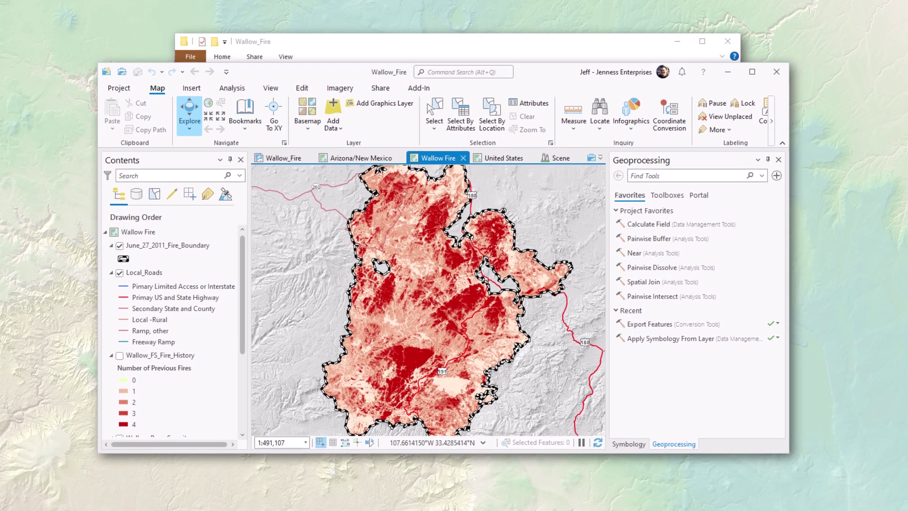
# - Examine the files and folders in the Wallow_Fire project folder in File Explorer, including the Wallow_Fire.aprx project file, and close the window
pyautogui.rightClick(538, 41)
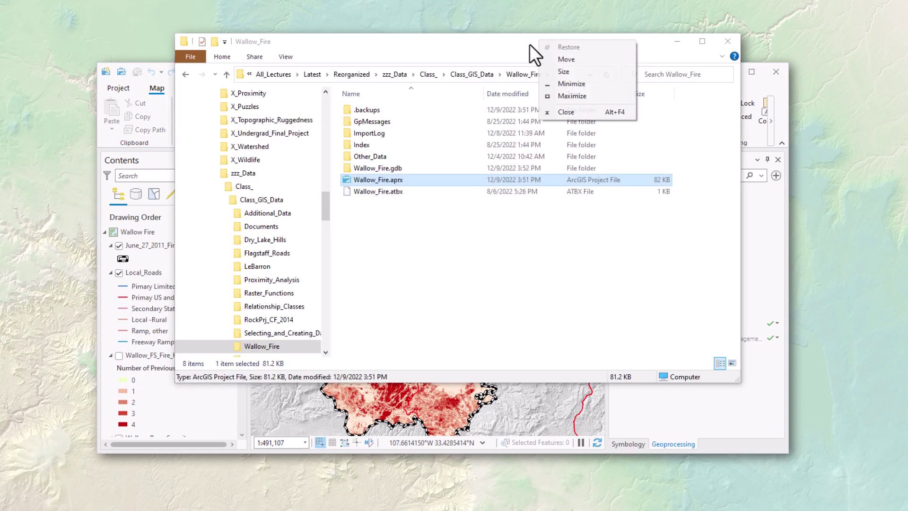
pyautogui.click(496, 39)
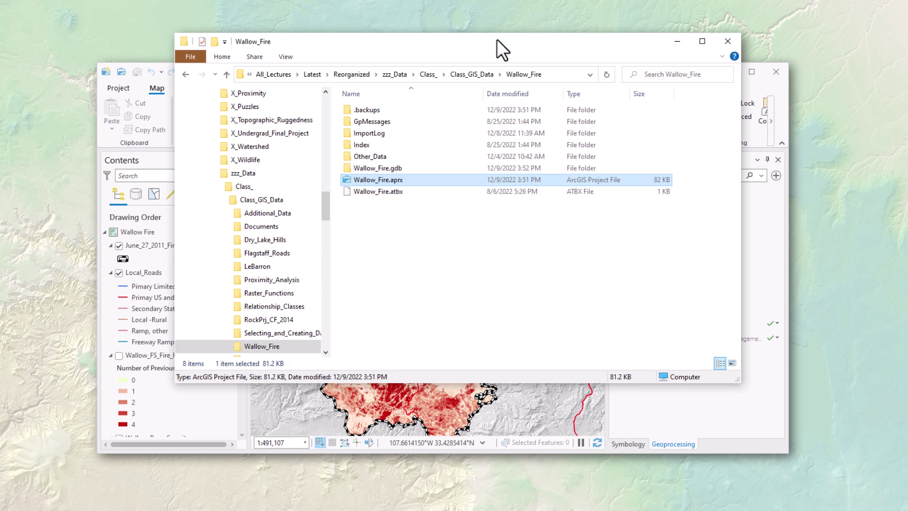
pyautogui.moveTo(496, 39); pyautogui.dragTo(583, 21)
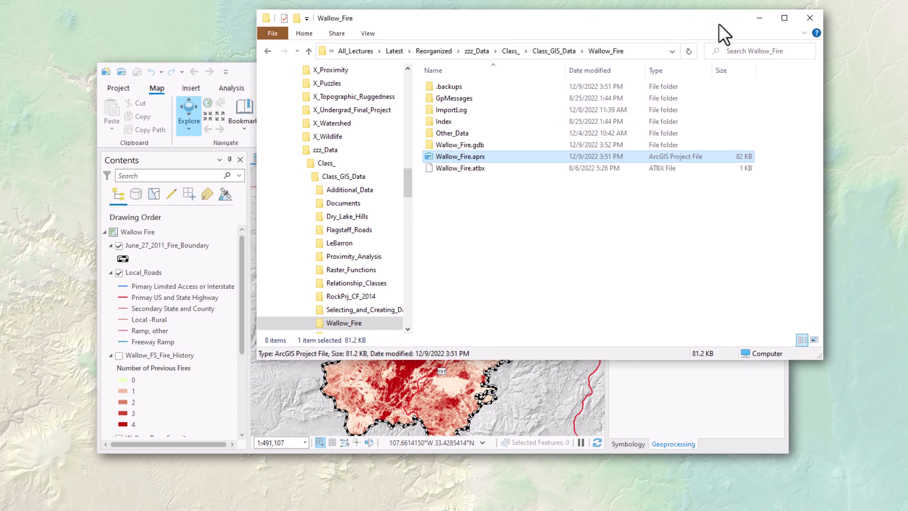
pyautogui.click(456, 87)
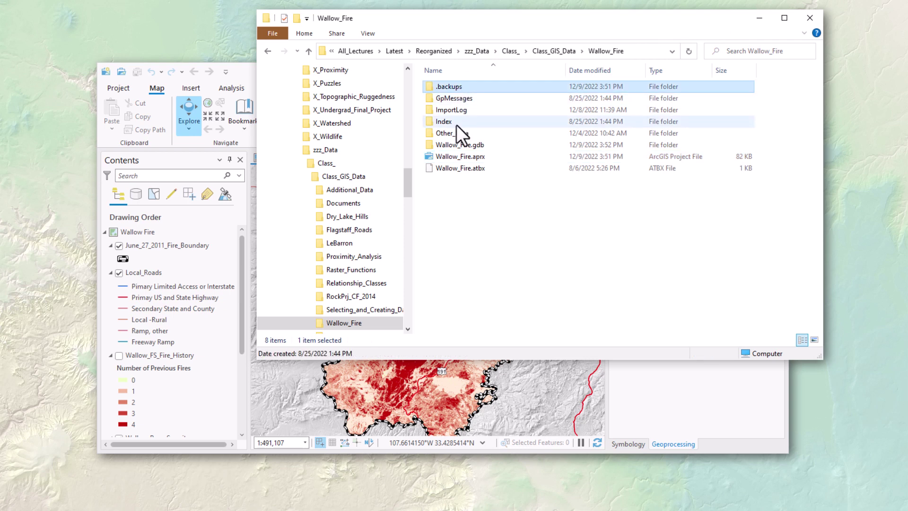
pyautogui.keyDown('shift'); pyautogui.click(451, 168); pyautogui.keyUp('shift')
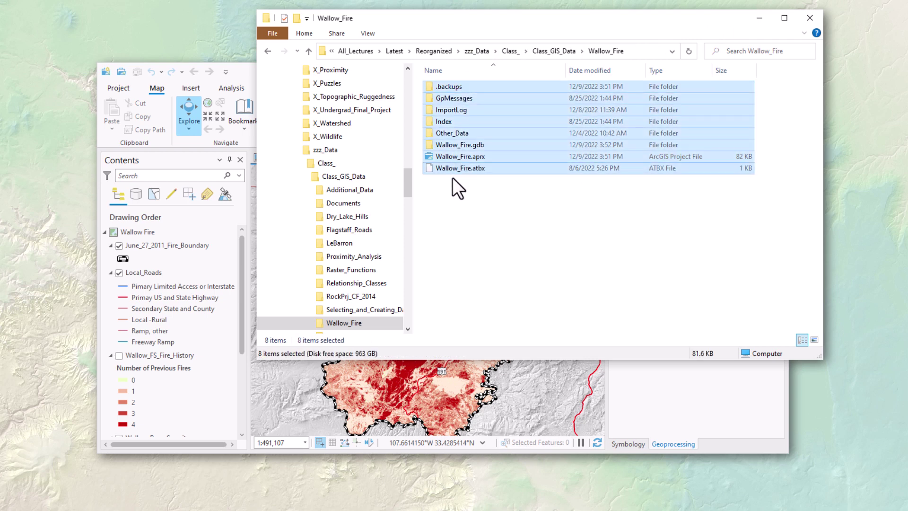
pyautogui.click(474, 205)
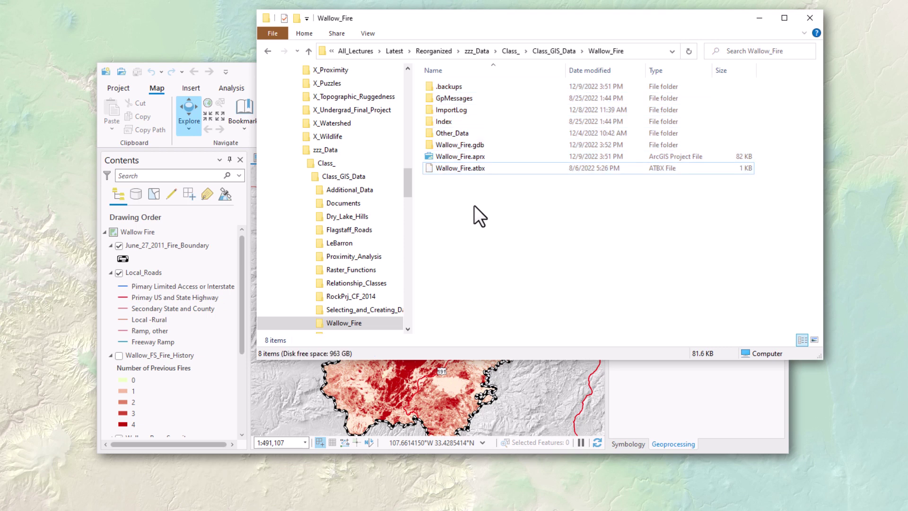
pyautogui.click(484, 156)
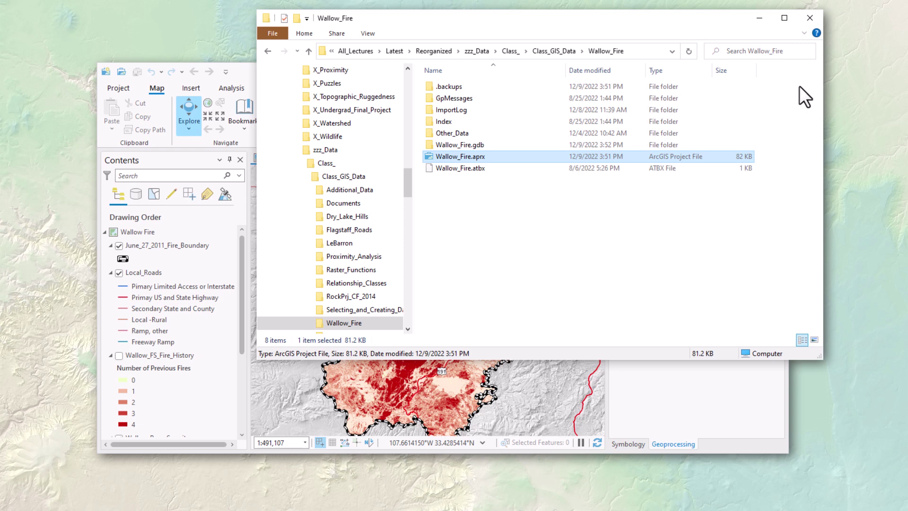
pyautogui.click(810, 19)
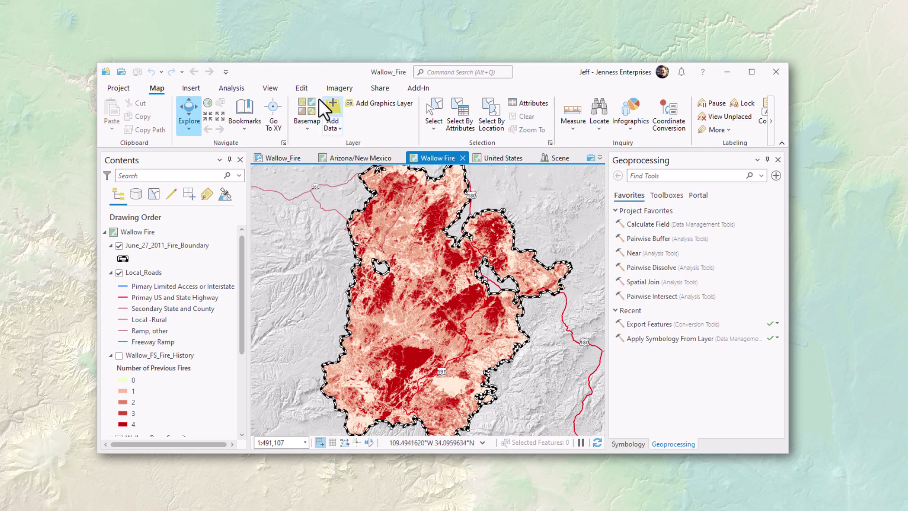
# - Launch ArcGIS Pro from the Windows search
pyautogui.moveTo(313, 71); pyautogui.dragTo(310, 55)
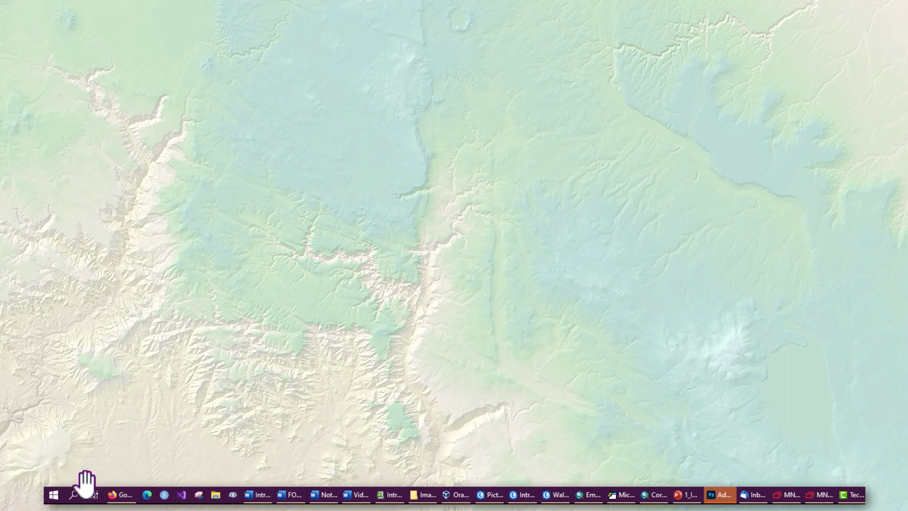
pyautogui.click(73, 494)
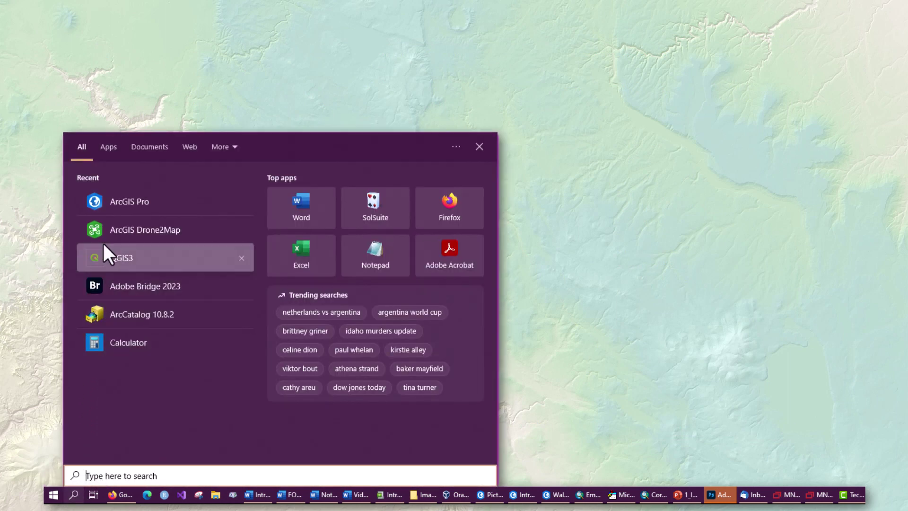
pyautogui.click(121, 203)
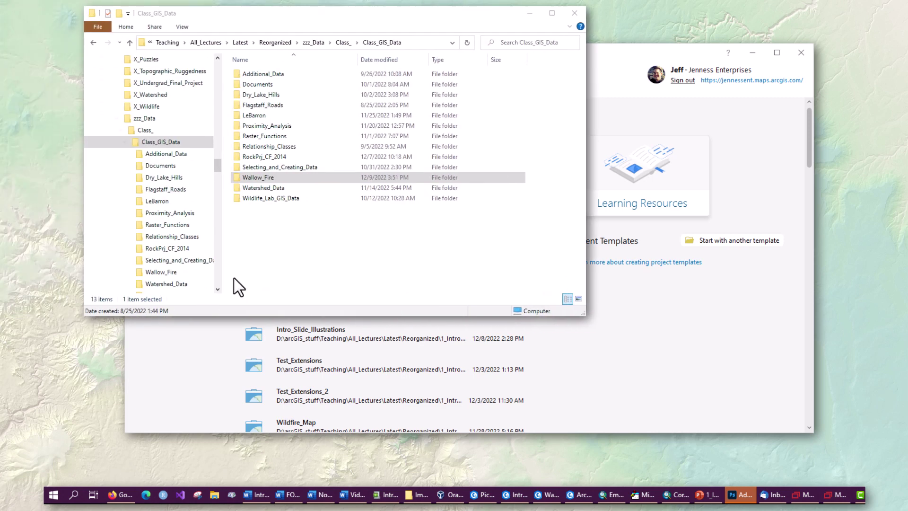
# - Check the size and file count of the Wallow_Fire folder in its File Explorer properties
pyautogui.rightClick(292, 177)
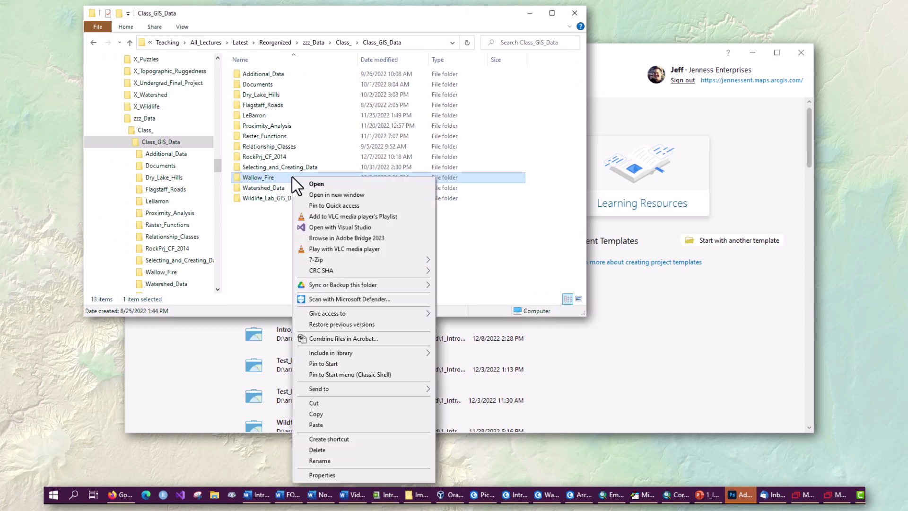
pyautogui.click(325, 474)
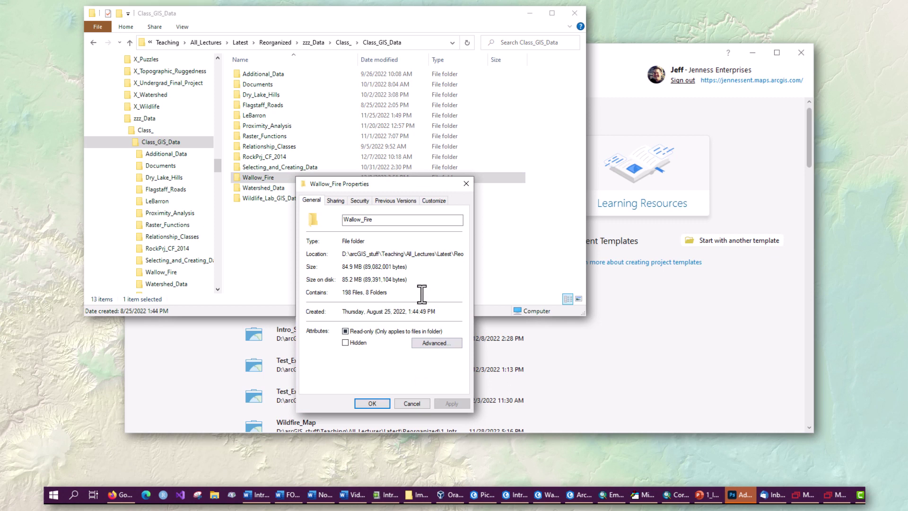
pyautogui.moveTo(421, 293); pyautogui.dragTo(334, 293)
pyautogui.click(373, 403)
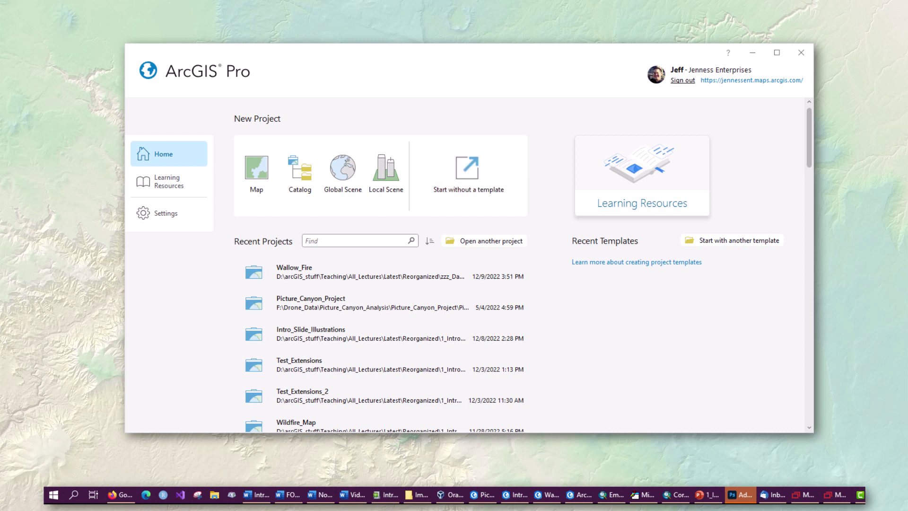
# - Create a project without a template in ArcGIS Pro, add a new map, and save it
pyautogui.click(475, 174)
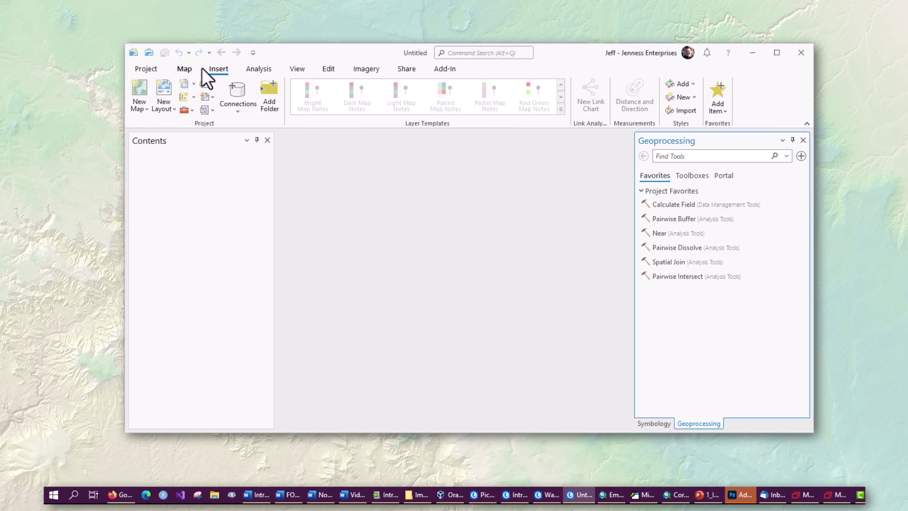
pyautogui.click(138, 90)
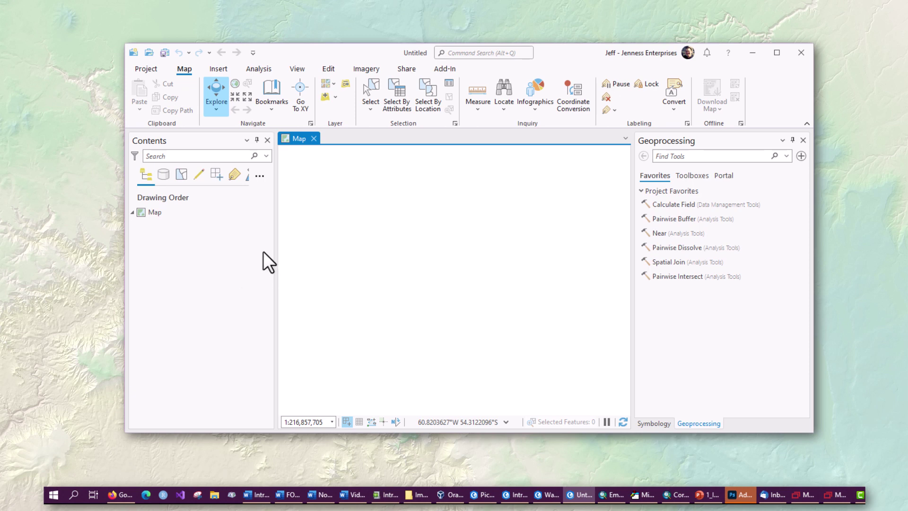
pyautogui.click(164, 53)
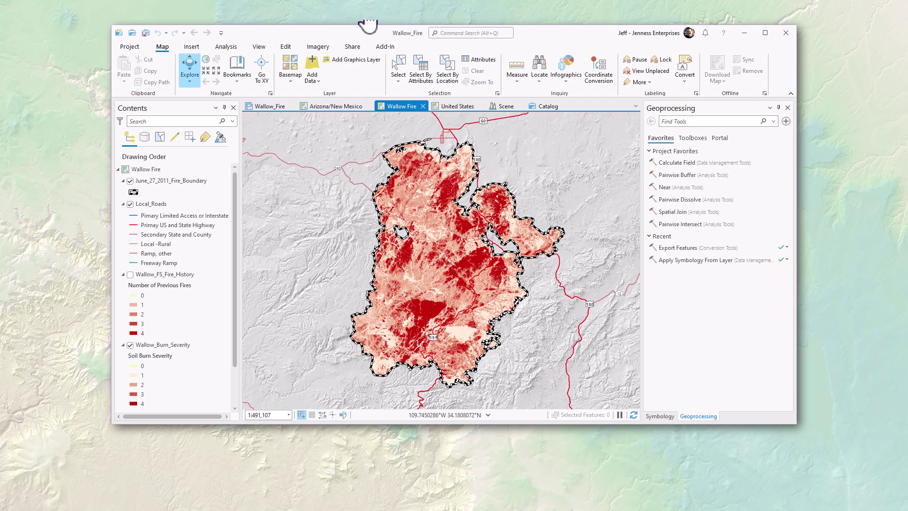
# - Look through the Analysis, View and Edit command sets for the Wallow Fire map
pyautogui.click(226, 47)
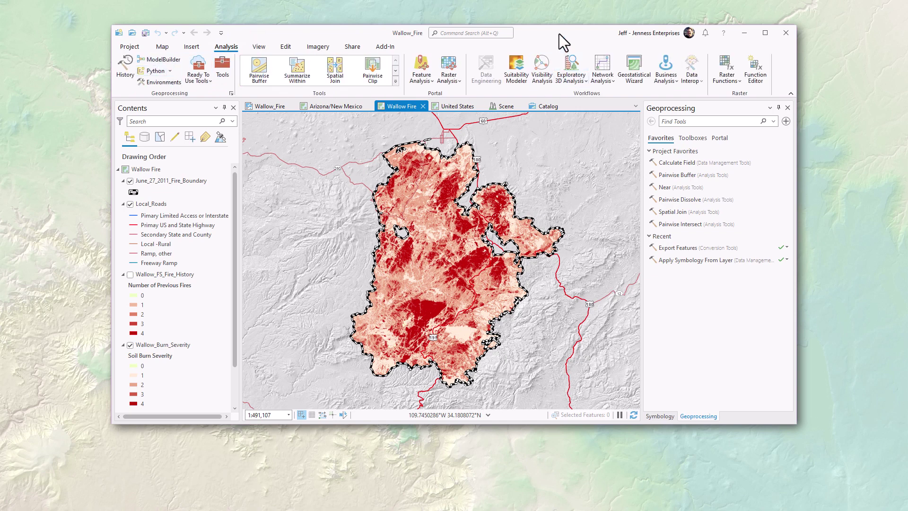
pyautogui.click(260, 47)
pyautogui.click(286, 47)
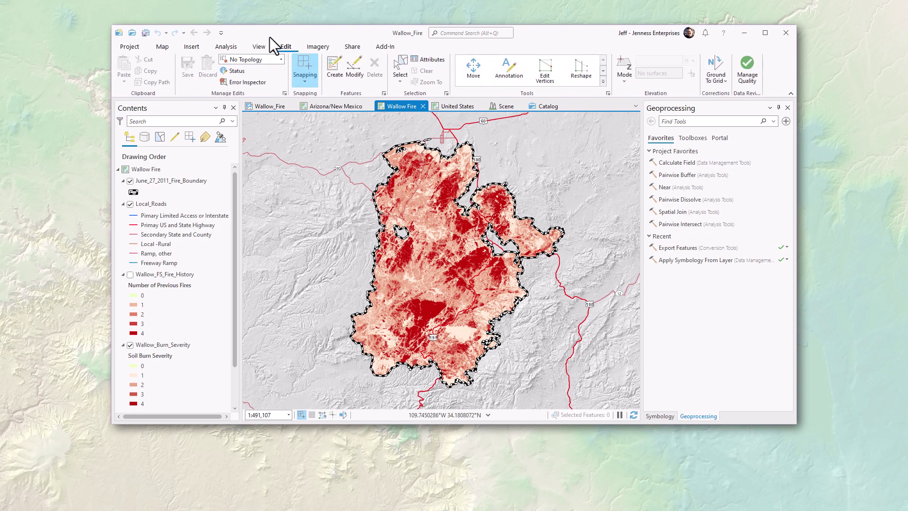
# - Select the Local_Roads layer and the Wallow_Hillshade layer in turn to compare the contextual commands offered for each
pyautogui.click(160, 203)
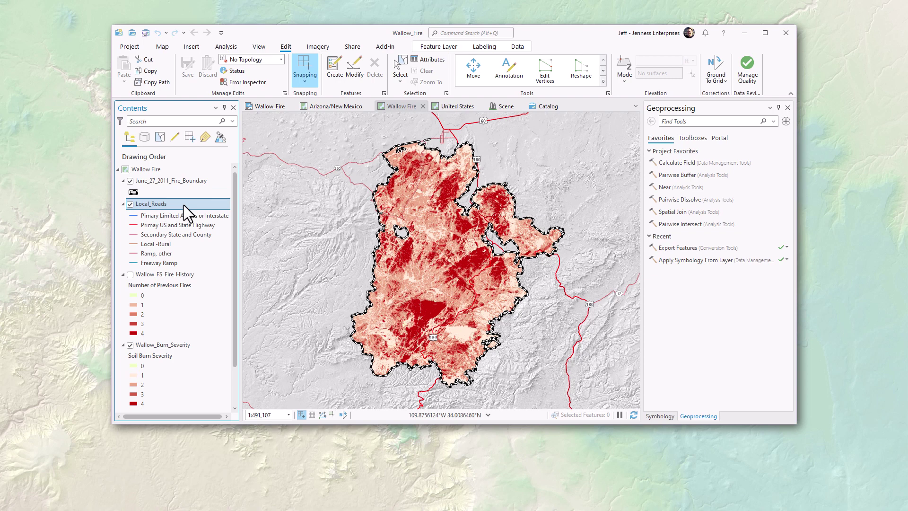
pyautogui.moveTo(453, 33)
pyautogui.mouseDown()
pyautogui.moveTo(394, 66)
pyautogui.moveTo(549, 34)
pyautogui.mouseUp()
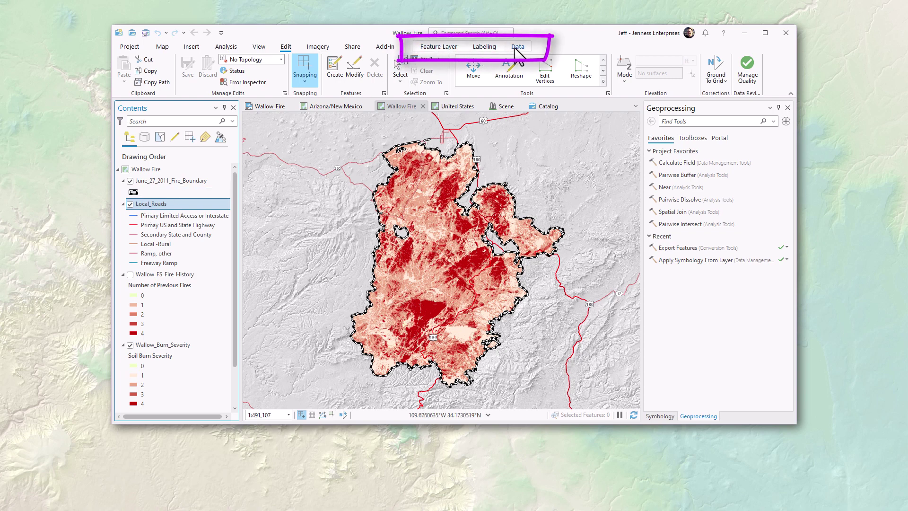
pyautogui.moveTo(234, 214); pyautogui.dragTo(231, 267)
pyautogui.click(165, 370)
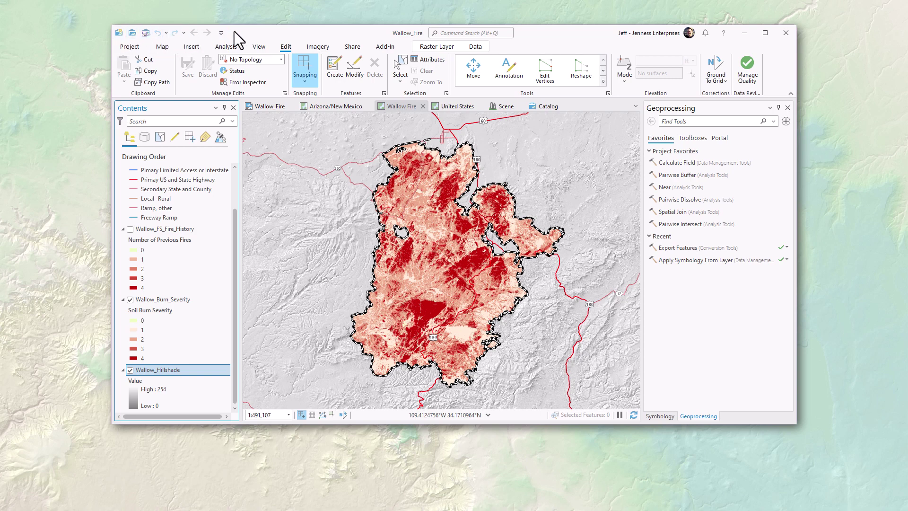
# - Zoom in on the Wallow Fire map and step back and forth between the previous and next extents
pyautogui.scroll(5, 456, 269)
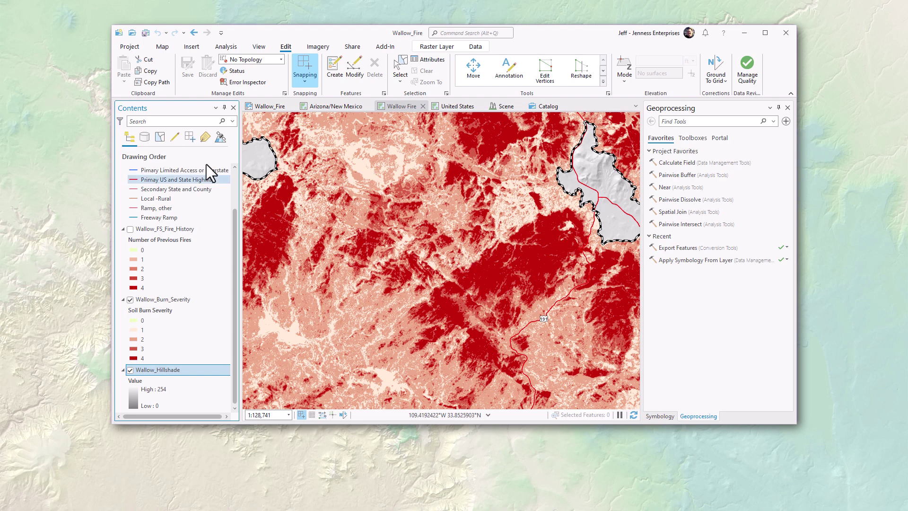
pyautogui.click(162, 47)
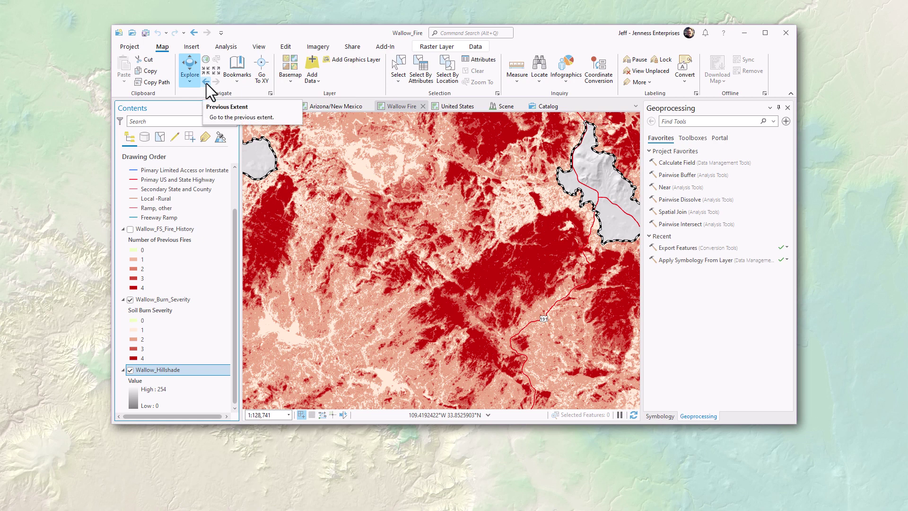
pyautogui.click(206, 83)
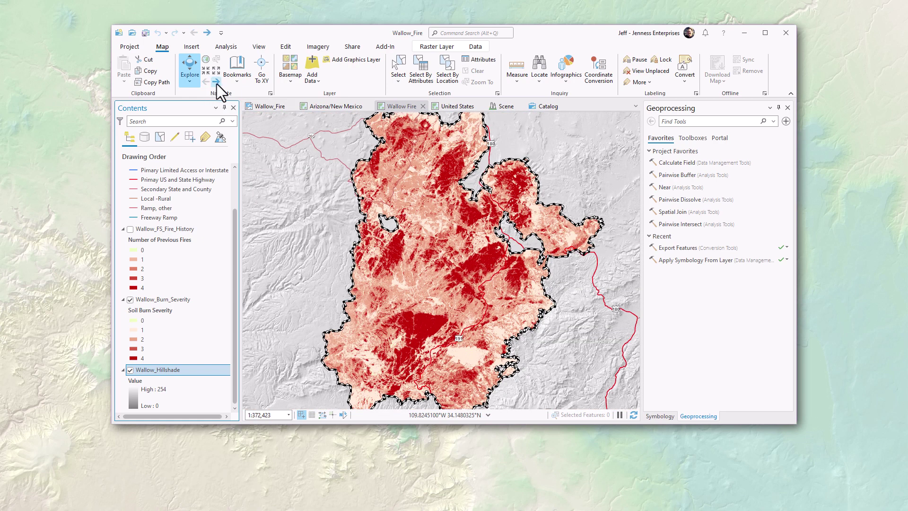
pyautogui.click(216, 82)
pyautogui.click(206, 83)
pyautogui.click(206, 34)
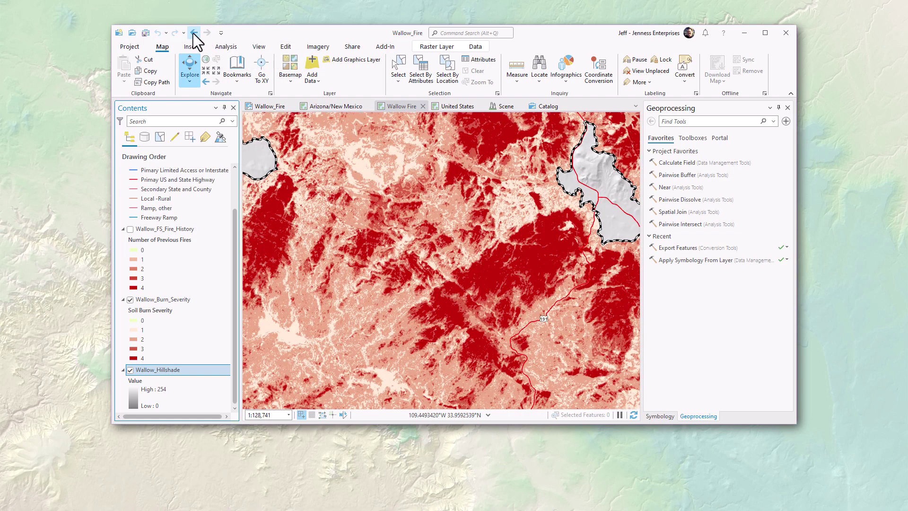
pyautogui.click(193, 33)
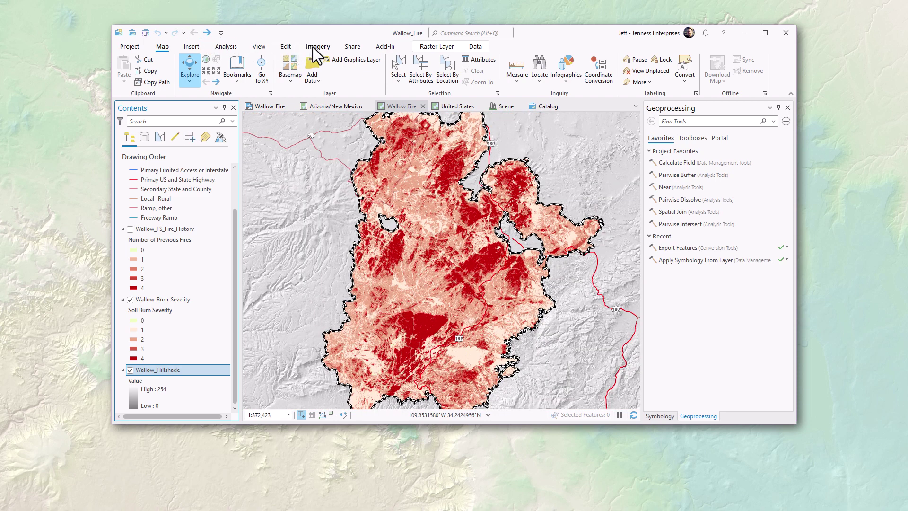
pyautogui.click(228, 48)
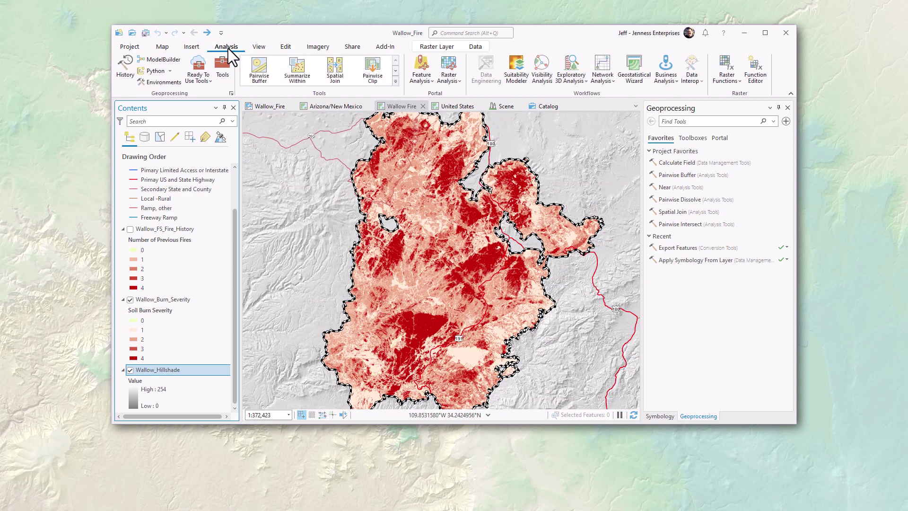
pyautogui.click(205, 32)
pyautogui.click(194, 32)
# - Check the default basemap in the Map and Scene options and accept None
pyautogui.click(129, 49)
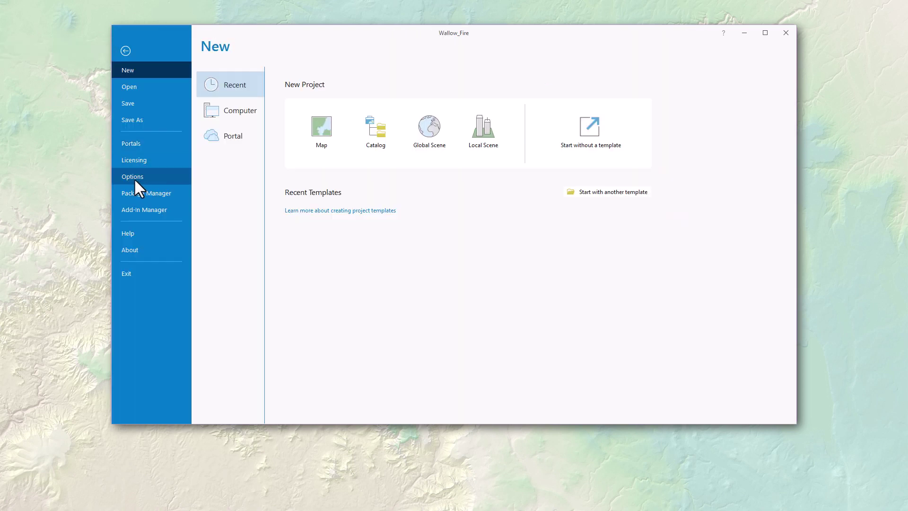
pyautogui.click(132, 177)
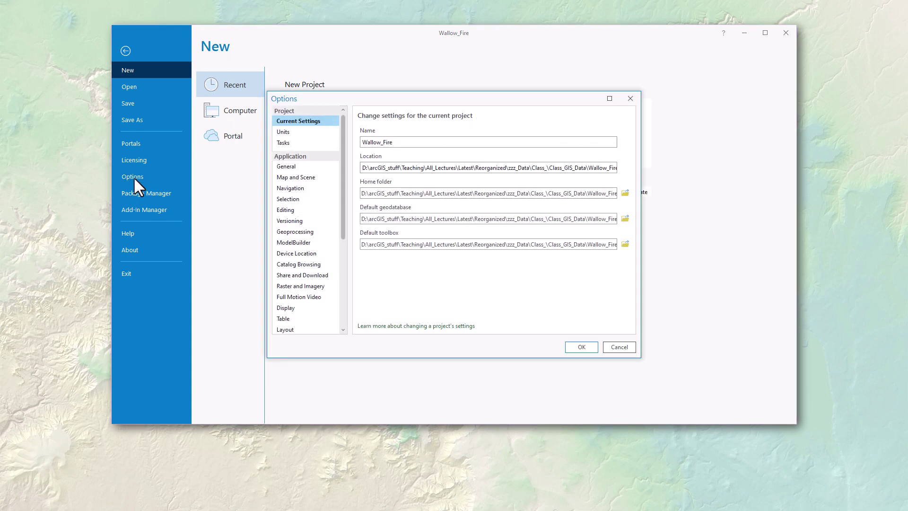
pyautogui.click(308, 177)
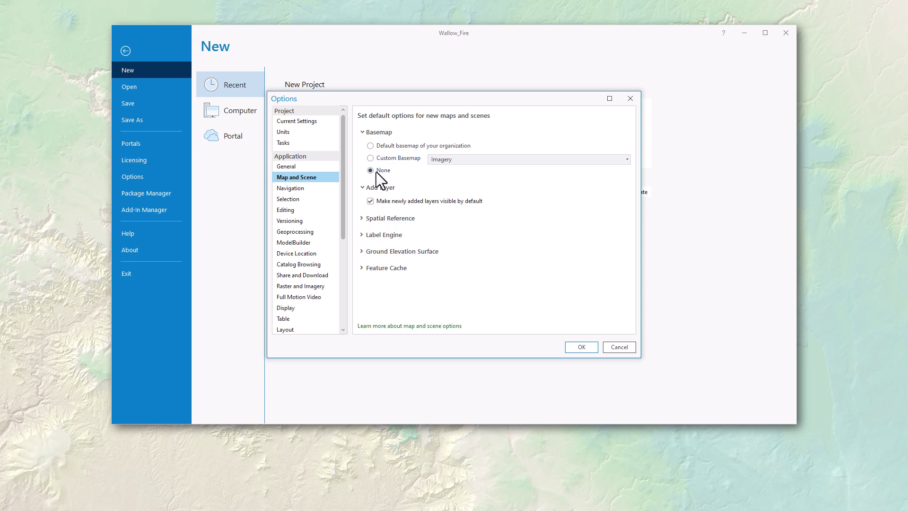
pyautogui.click(581, 347)
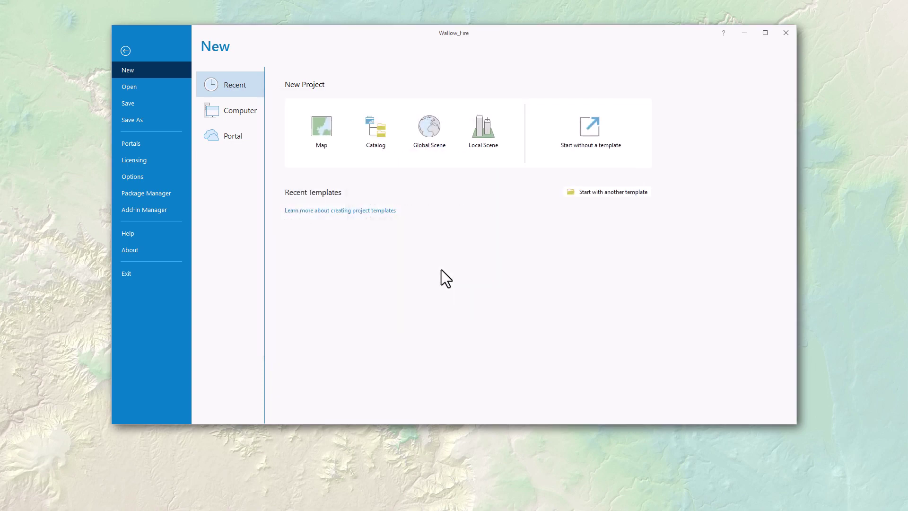
# - Insert a new map into the Wallow_Fire project
pyautogui.click(125, 51)
pyautogui.click(191, 47)
pyautogui.click(123, 67)
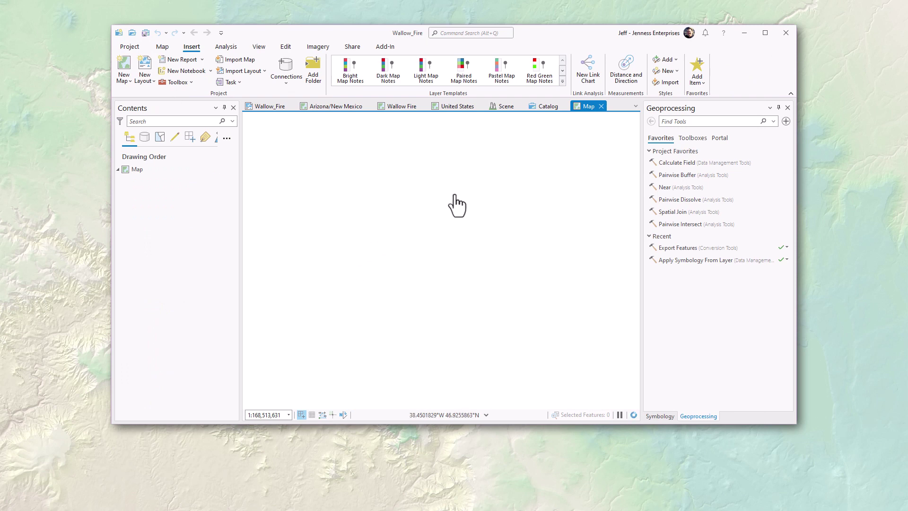
# - Close the new map's view and switch to the Catalog view
pyautogui.click(600, 106)
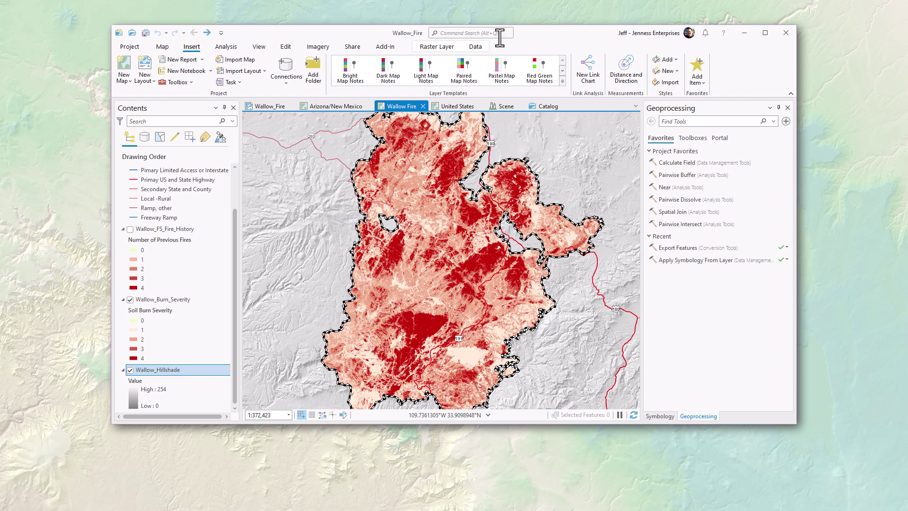
pyautogui.click(555, 106)
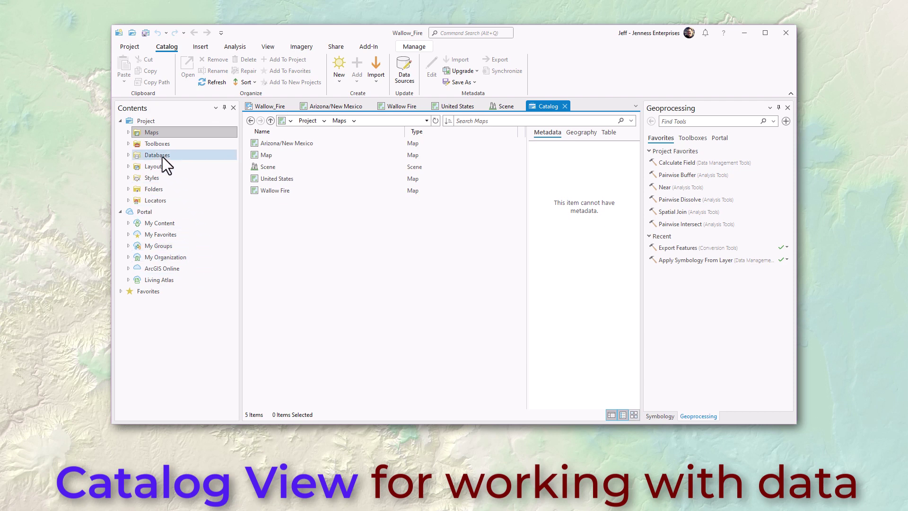
# - Browse the contents of the Wallow_Fire.gdb database and the project's first connected folder in the Catalog view
pyautogui.click(128, 155)
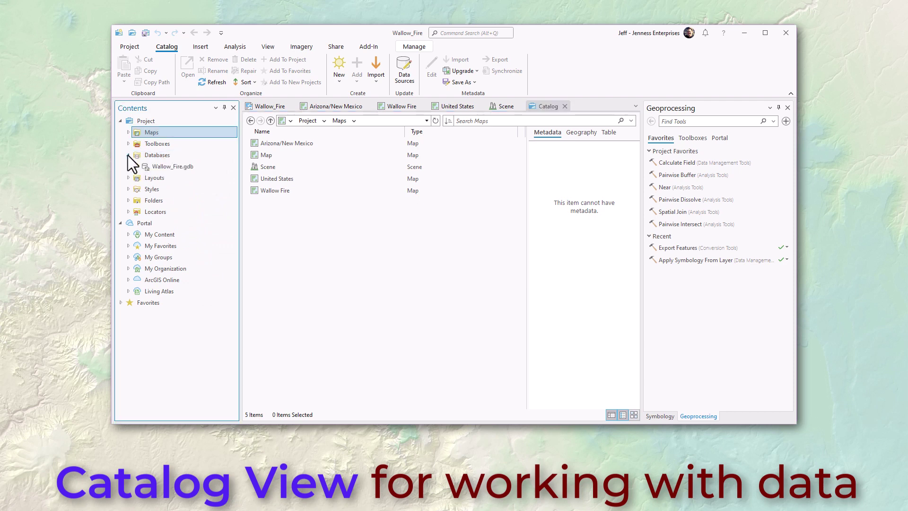
pyautogui.click(159, 165)
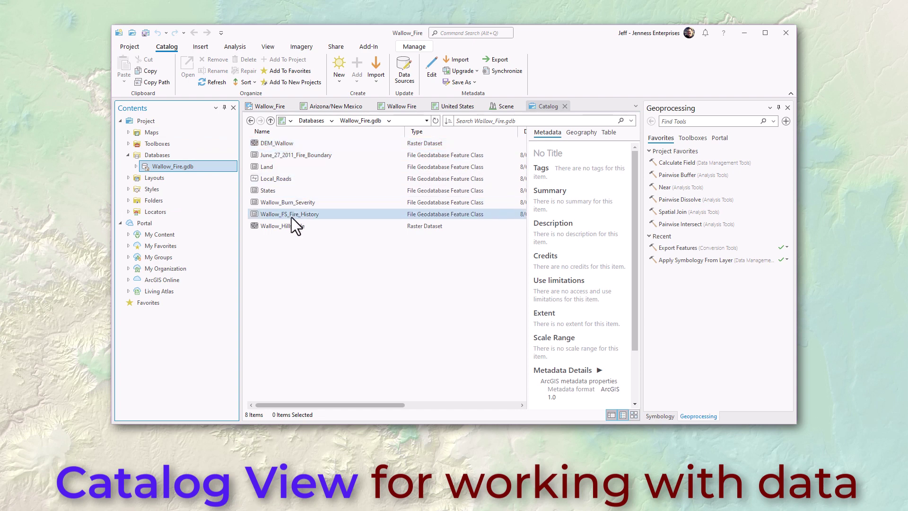
pyautogui.click(128, 200)
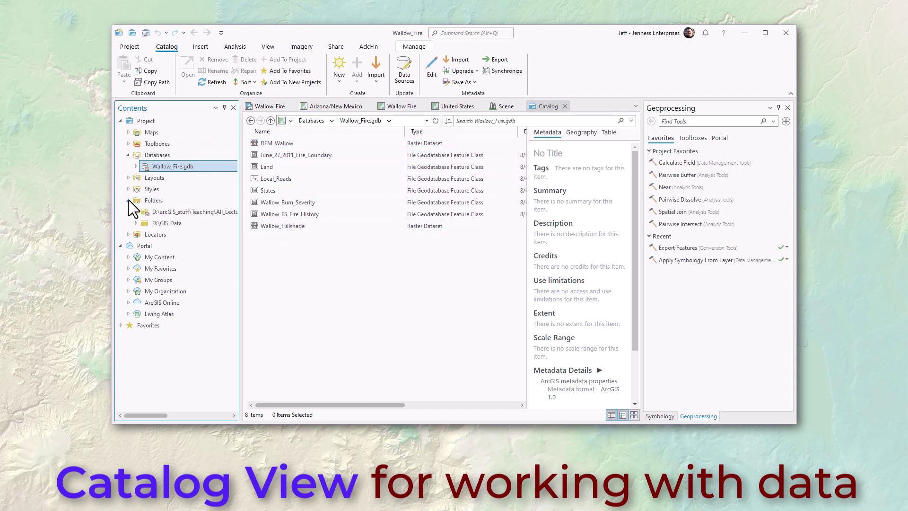
pyautogui.click(174, 212)
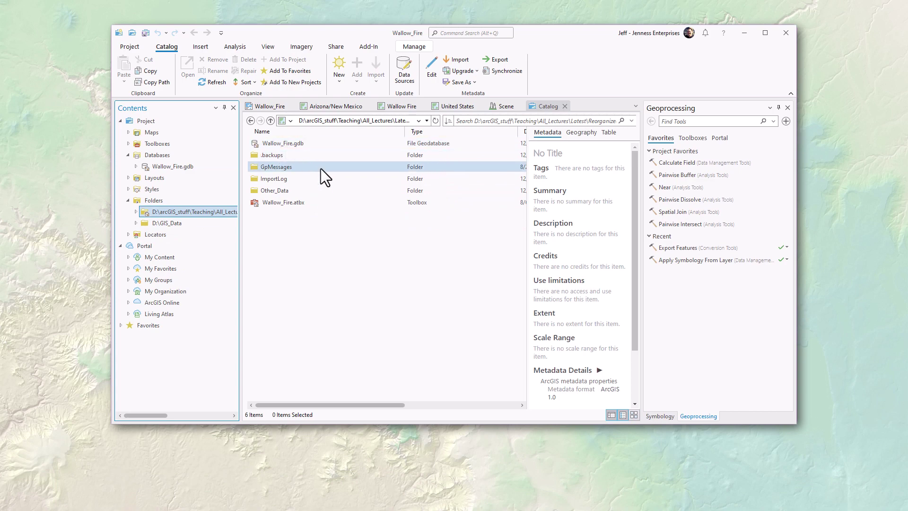
# - Switch to the Wallow Fire map, zoom out to 1:581,911 and centre the burned area
pyautogui.click(396, 105)
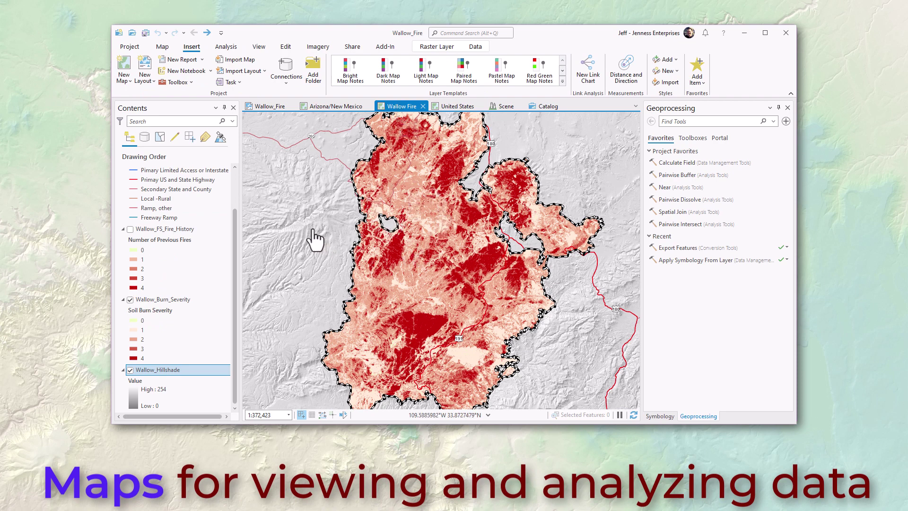
pyautogui.scroll(-2, 337, 255)
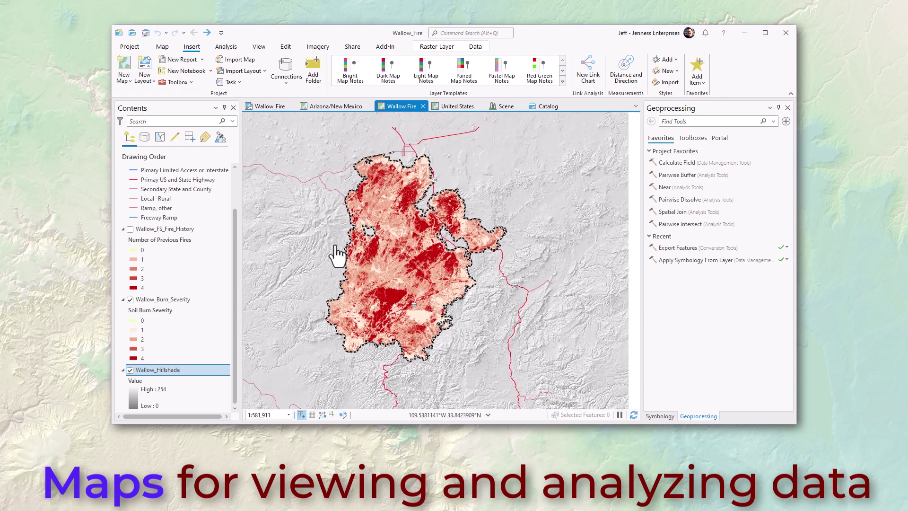
pyautogui.moveTo(326, 269); pyautogui.dragTo(359, 268)
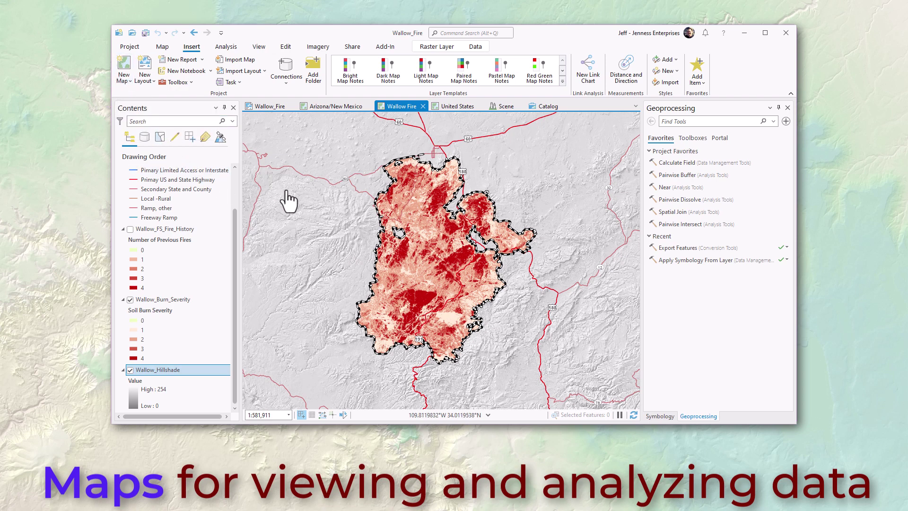
# - Toggle the Wallow_Burn_Severity layer off and on, and turn on the Wallow_FS_Fire_History layer
pyautogui.click(130, 300)
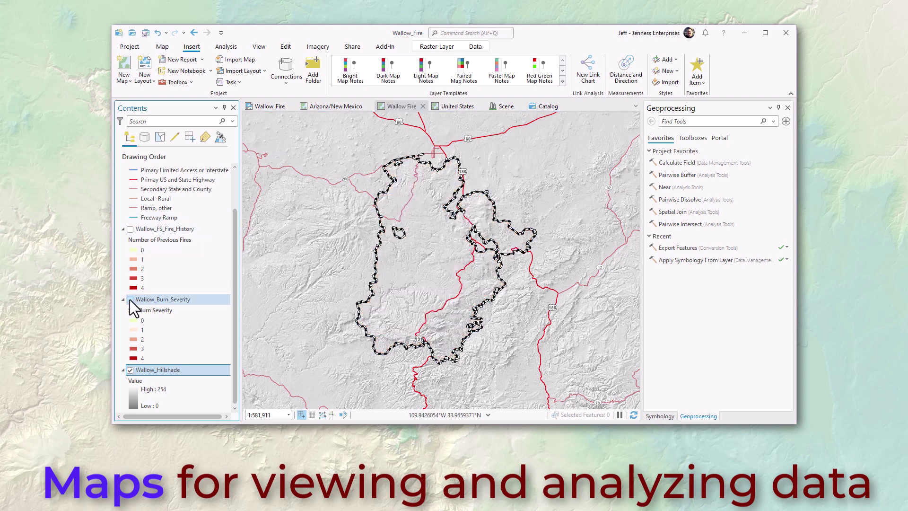
pyautogui.click(130, 300)
pyautogui.click(130, 228)
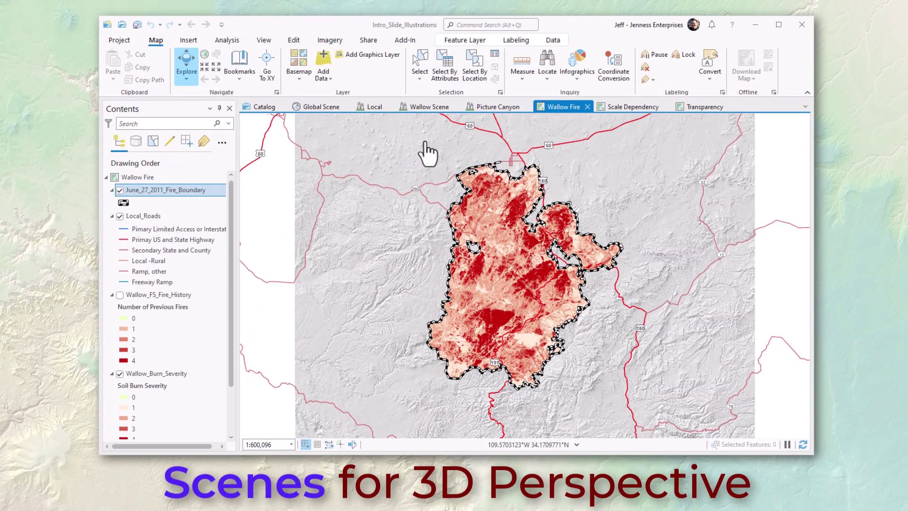
# - View the Wallow Scene, Global Scene and Local scene, moving around the 3D content in each
pyautogui.click(436, 106)
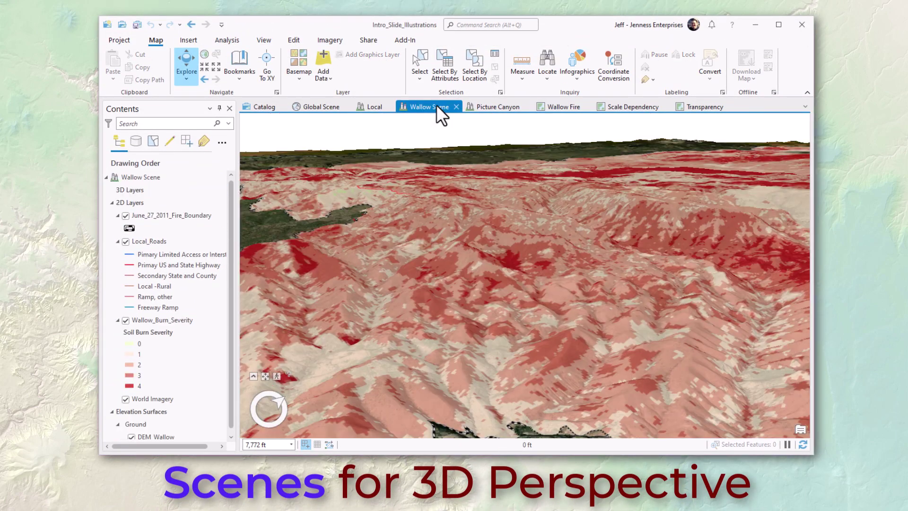
pyautogui.moveTo(519, 317); pyautogui.dragTo(610, 327)
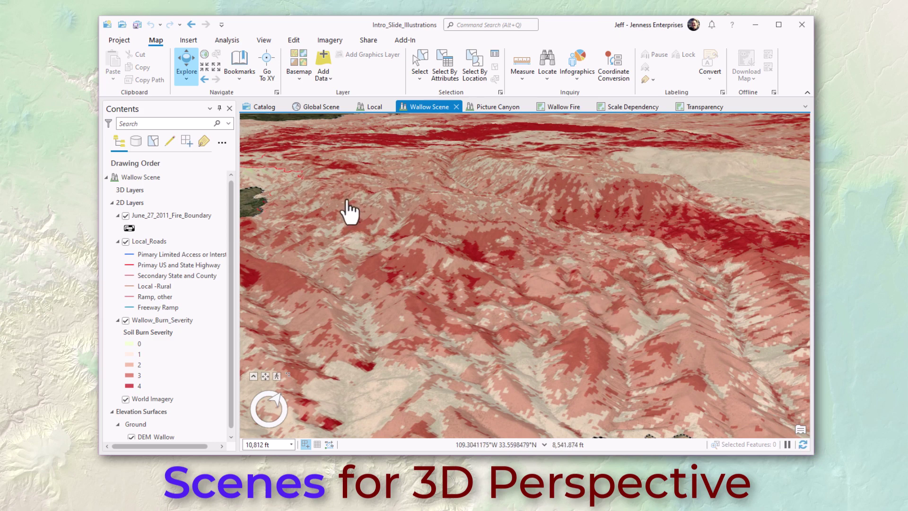
pyautogui.click(310, 106)
pyautogui.moveTo(540, 378); pyautogui.dragTo(537, 357)
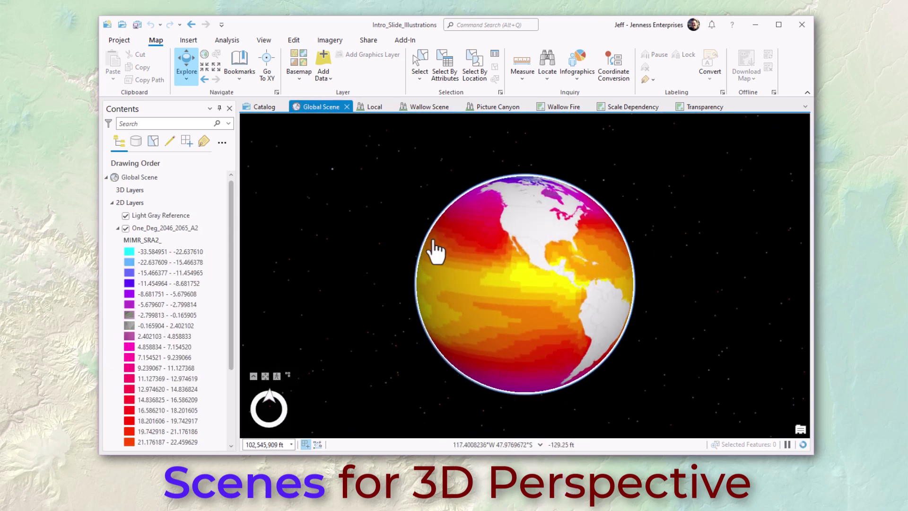
pyautogui.click(382, 105)
pyautogui.moveTo(492, 299); pyautogui.dragTo(496, 274)
# - Return to the Wallow Scene to move around its terrain, and zoom in on the globe in the Global Scene
pyautogui.click(426, 112)
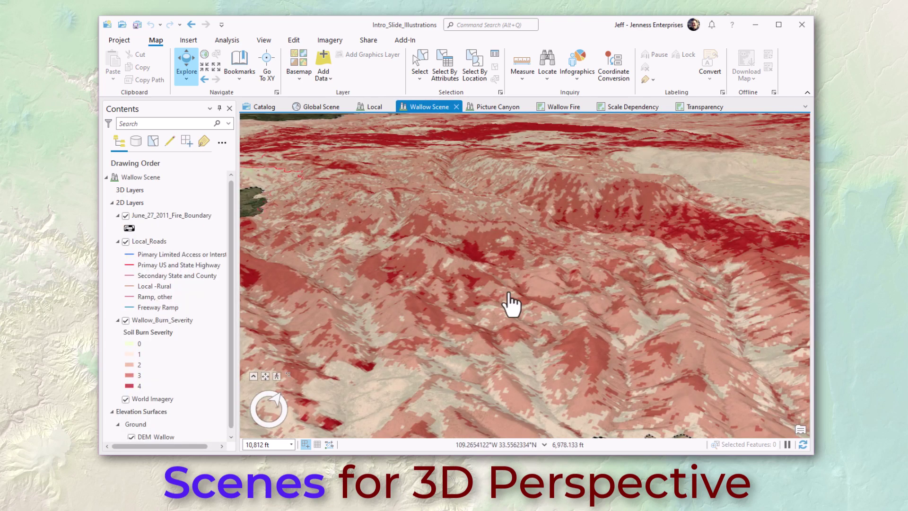
pyautogui.moveTo(519, 292); pyautogui.dragTo(622, 277)
pyautogui.click(328, 107)
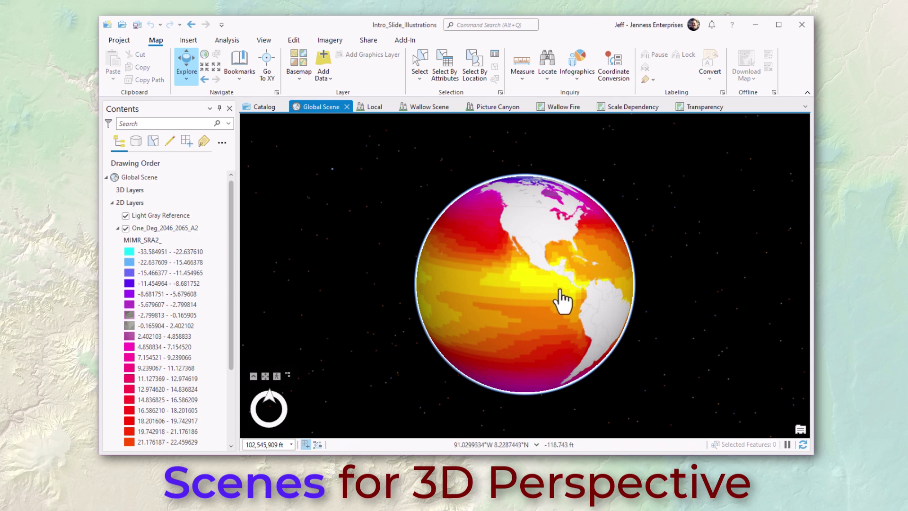
pyautogui.scroll(3, 562, 301)
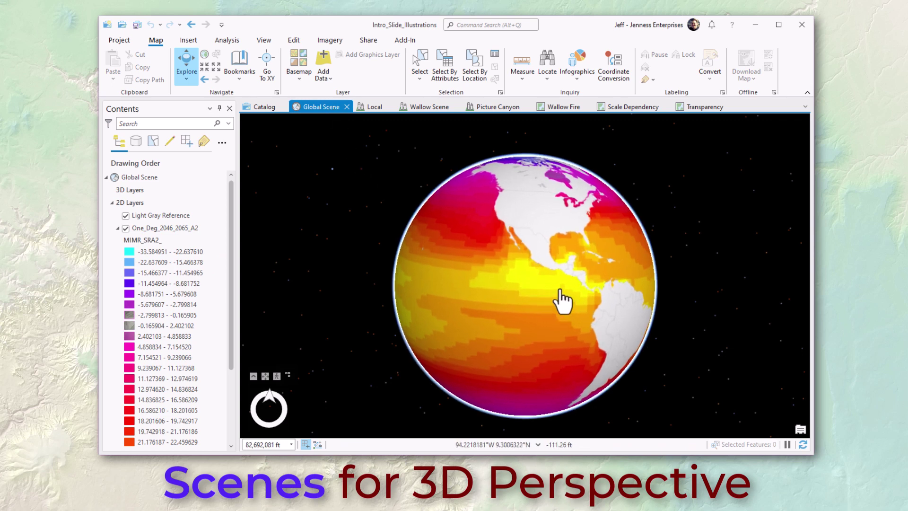
pyautogui.scroll(3, 562, 302)
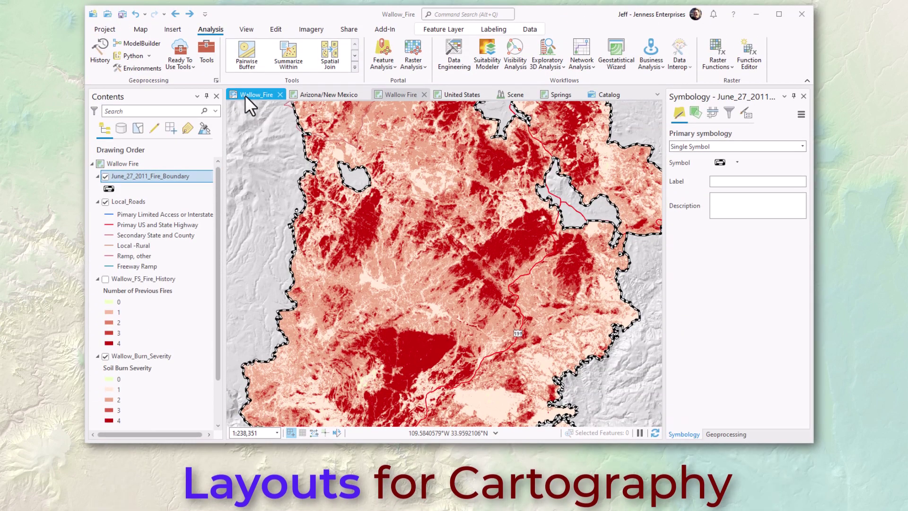
# - Open the Wallow_Fire layout and select the Arizona/New Mexico and United States map frames in turn
pyautogui.click(259, 95)
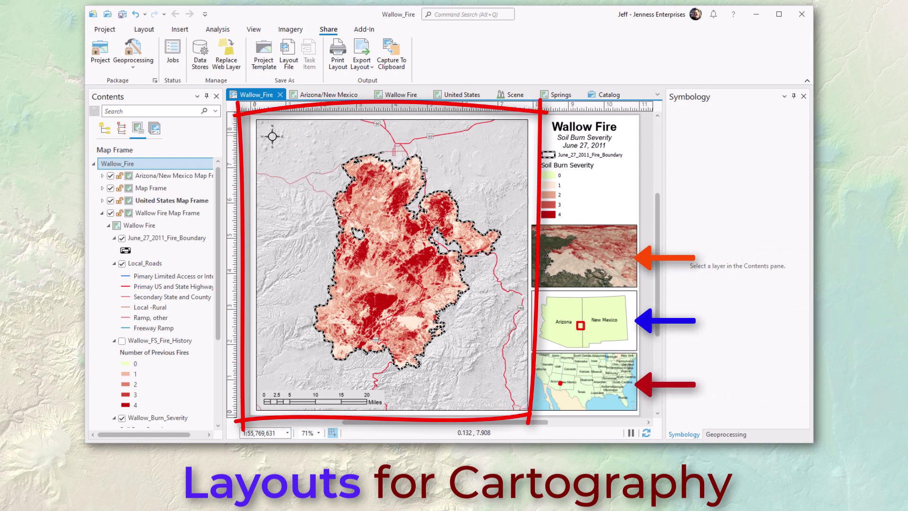
pyautogui.click(568, 314)
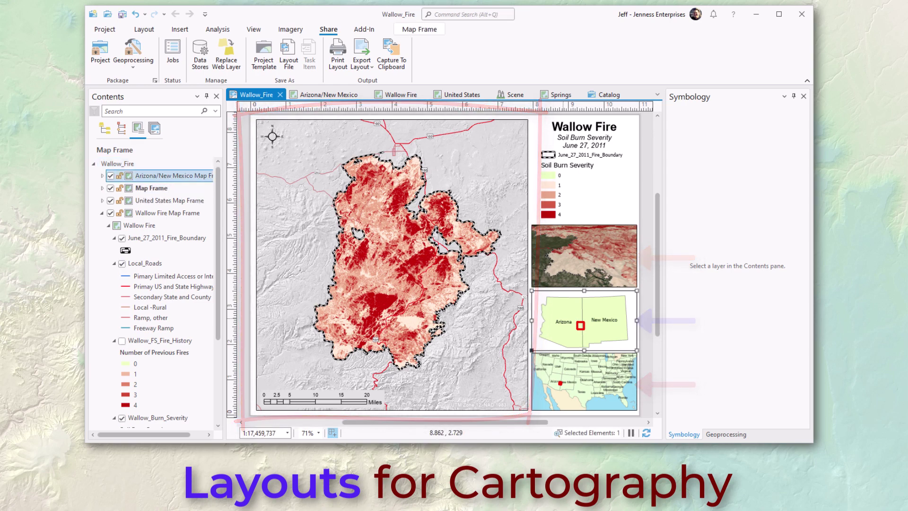
pyautogui.click(577, 370)
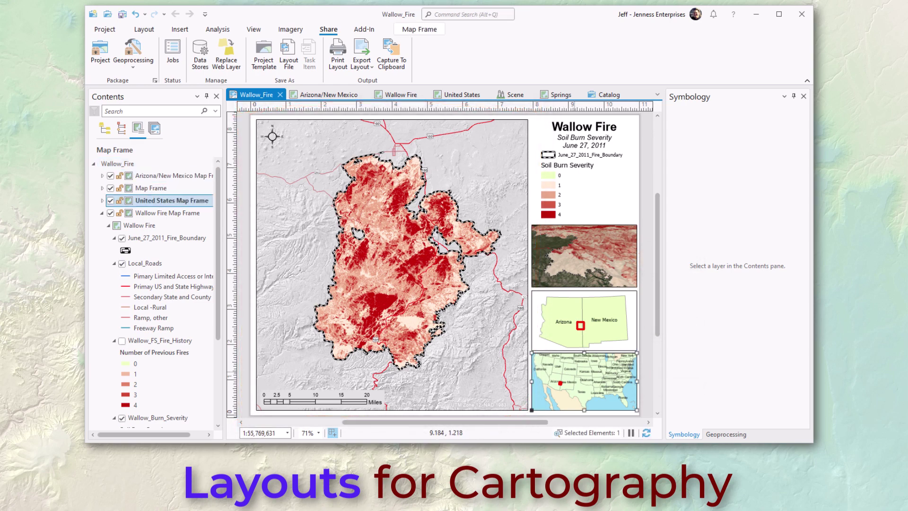
# - Move the 3D scene's map frame over the main fire map in the layout and undo the move
pyautogui.click(584, 255)
pyautogui.moveTo(583, 256); pyautogui.dragTo(506, 264)
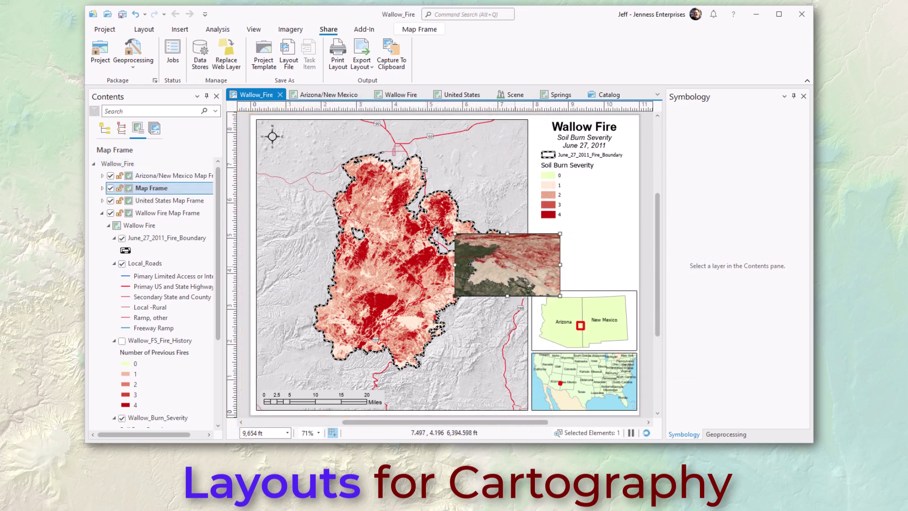
pyautogui.hotkey('ctrl', 'z')
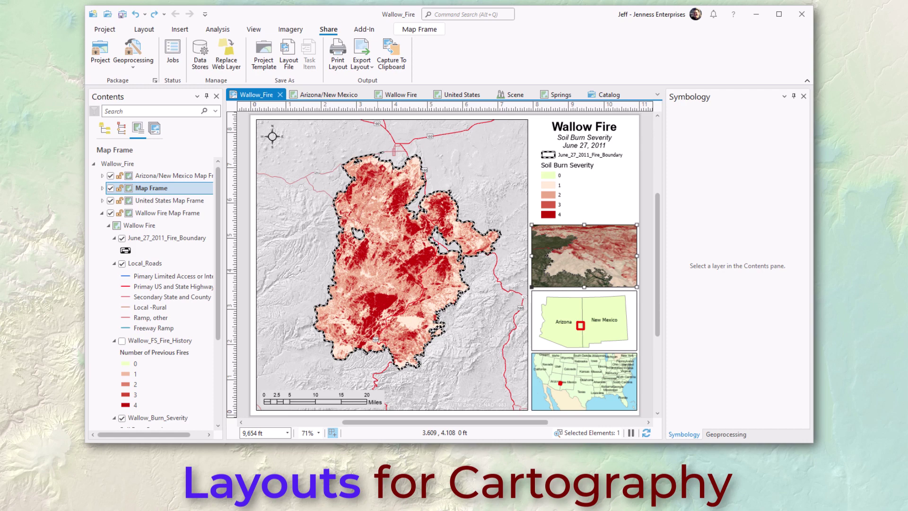
# - Activate the 3D scene's map frame in the layout, and close the activation to return to layout editing
pyautogui.click(178, 187)
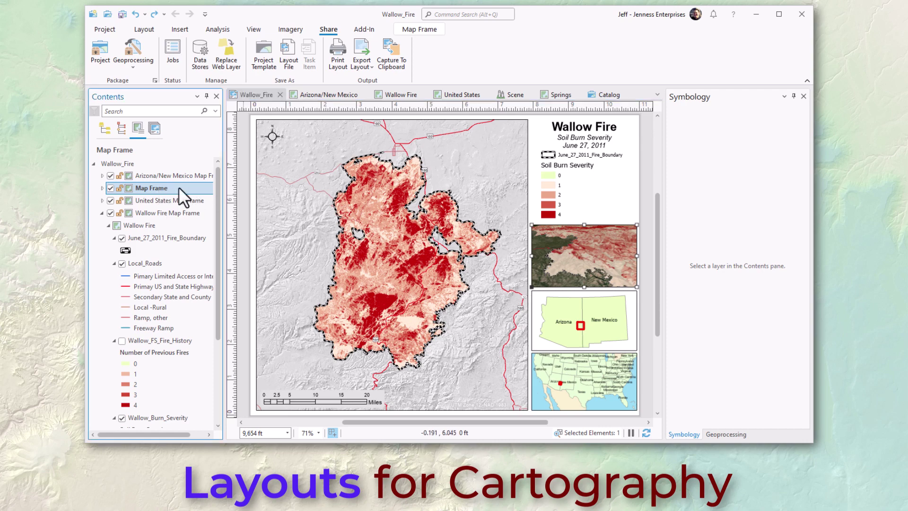
pyautogui.rightClick(178, 187)
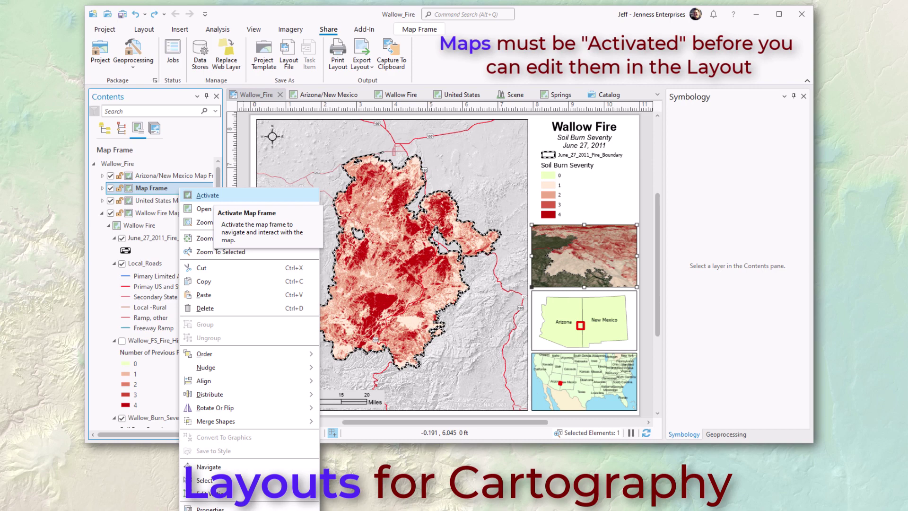
pyautogui.click(211, 195)
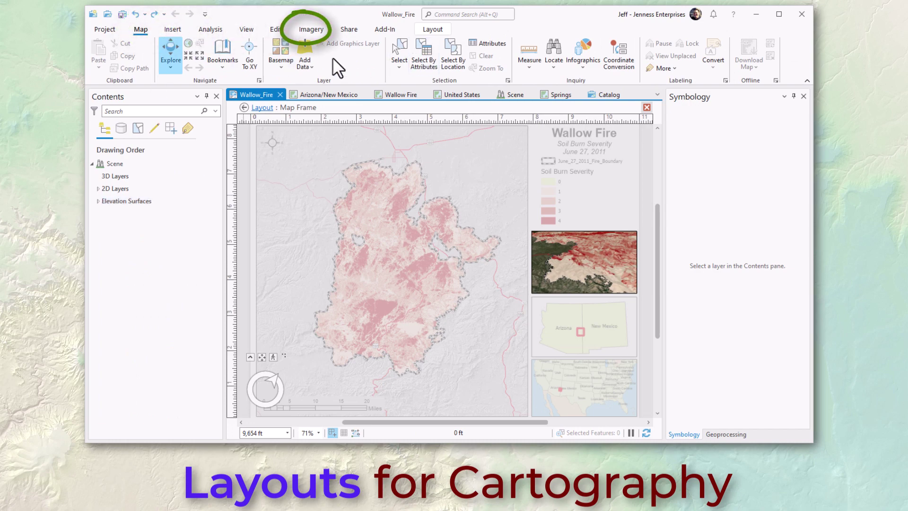
pyautogui.click(432, 29)
pyautogui.click(166, 54)
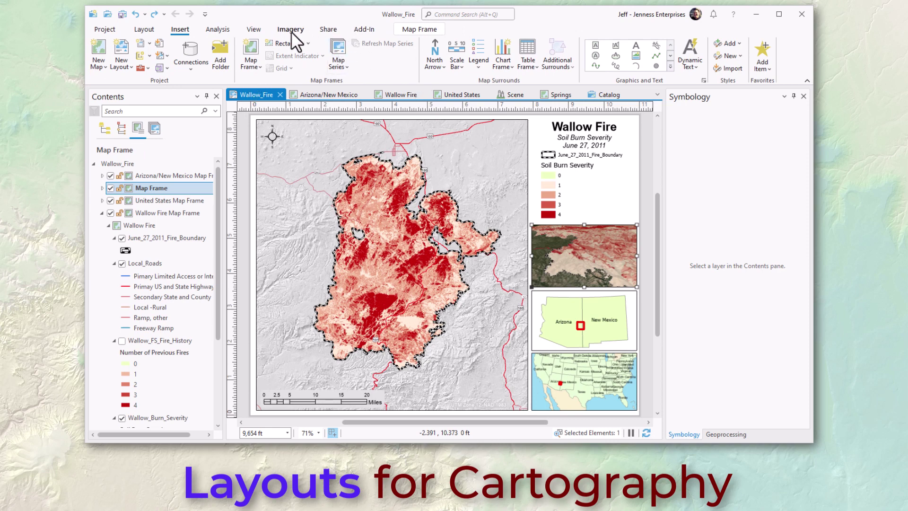
# - Switch from the layout to the Wallow Fire map and examine its layers in the Contents pane
pyautogui.click(328, 29)
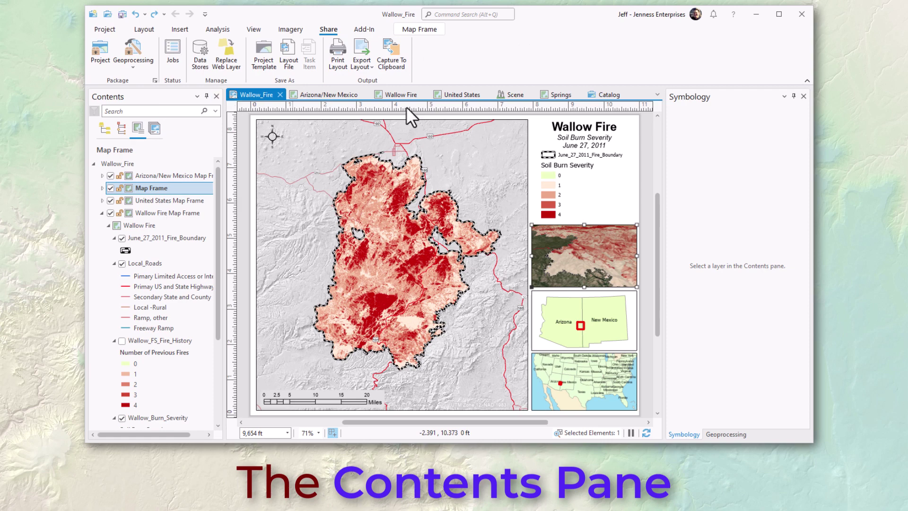
pyautogui.click(151, 96)
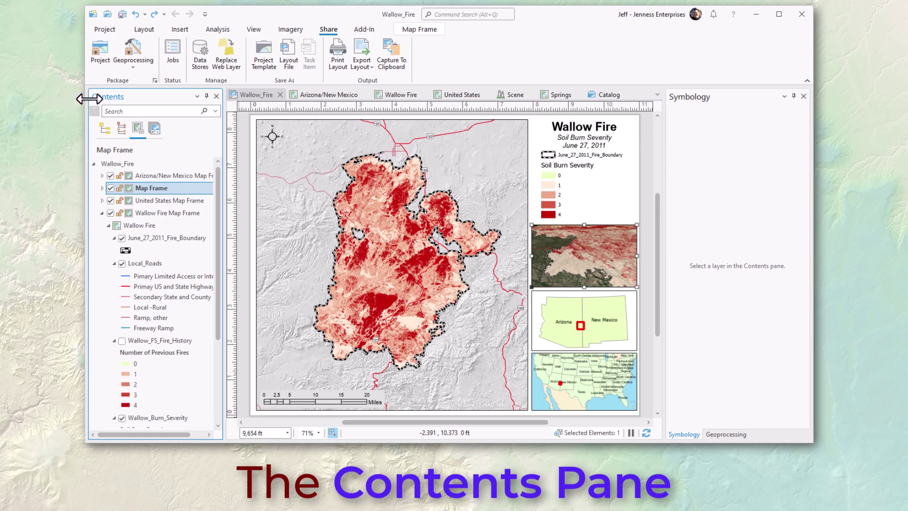
pyautogui.click(394, 94)
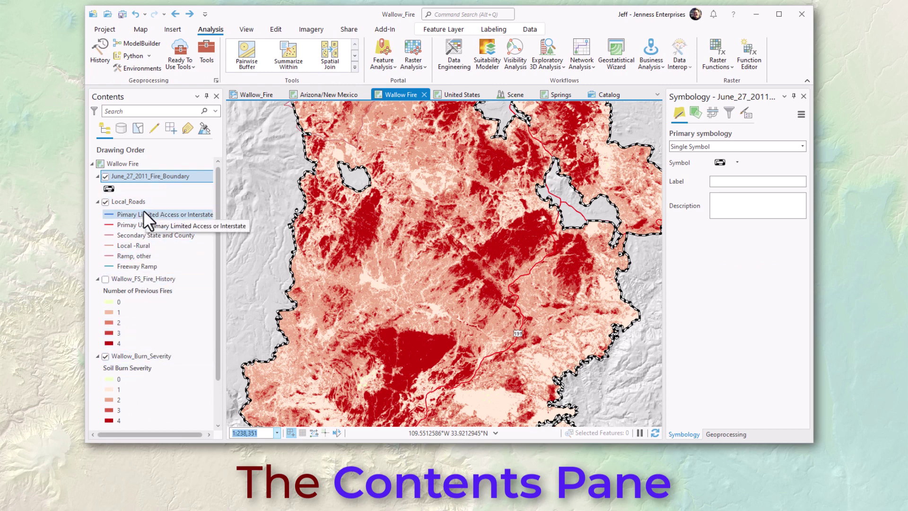
pyautogui.click(221, 237)
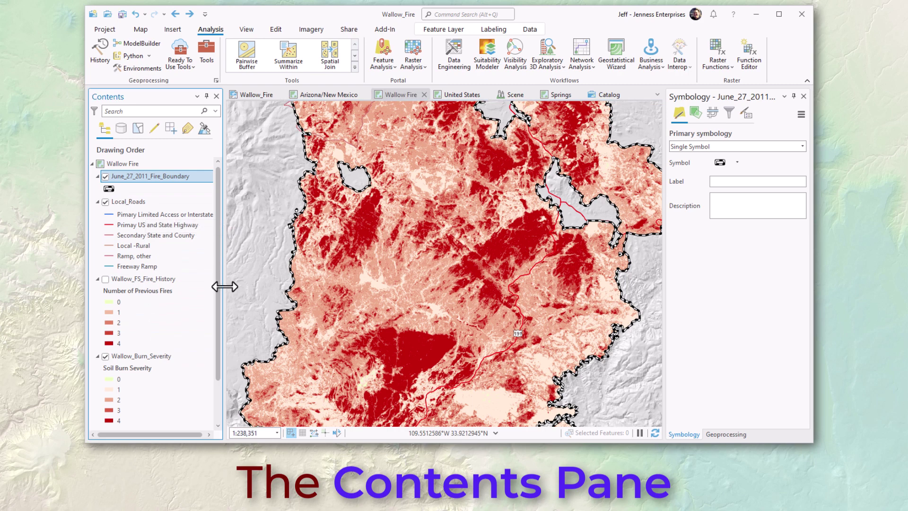
pyautogui.moveTo(220, 283)
pyautogui.mouseDown()
pyautogui.moveTo(216, 334)
pyautogui.moveTo(215, 285)
pyautogui.mouseUp()
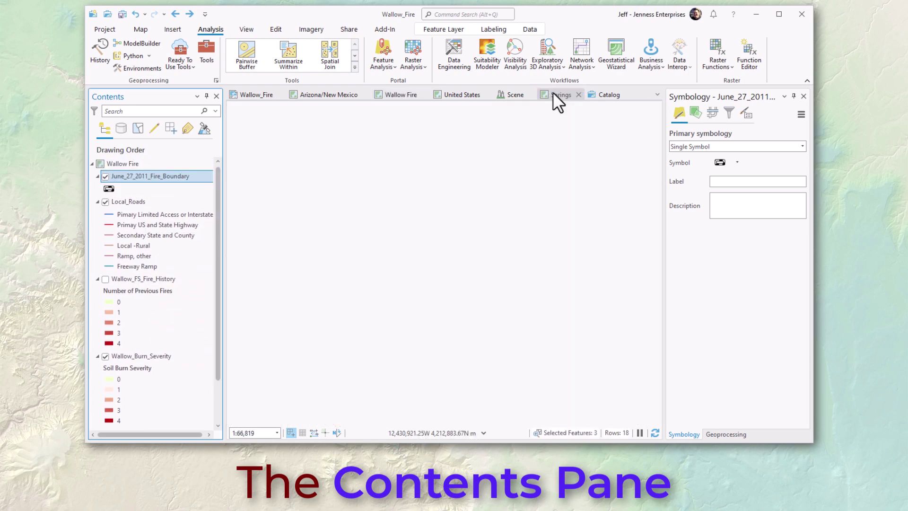
# - Switch to the Springs map and open the tbl_Surveys standalone table
pyautogui.click(553, 97)
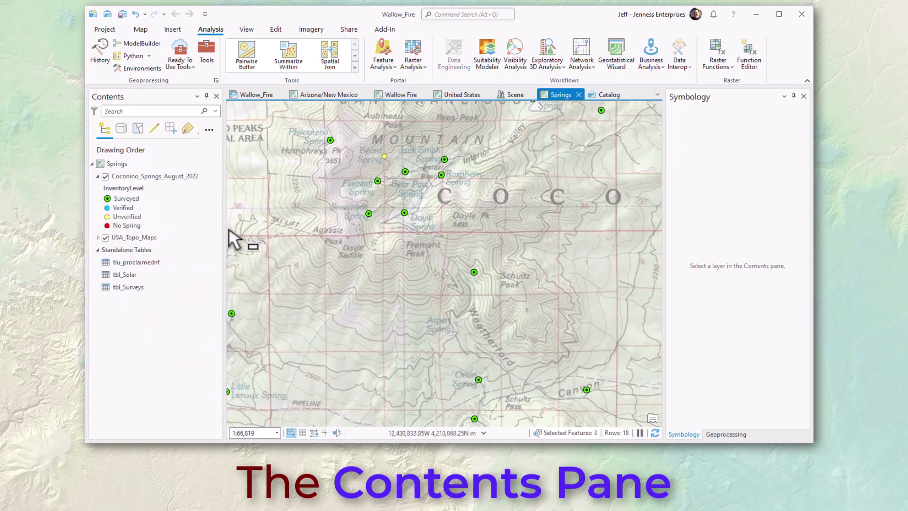
pyautogui.click(164, 249)
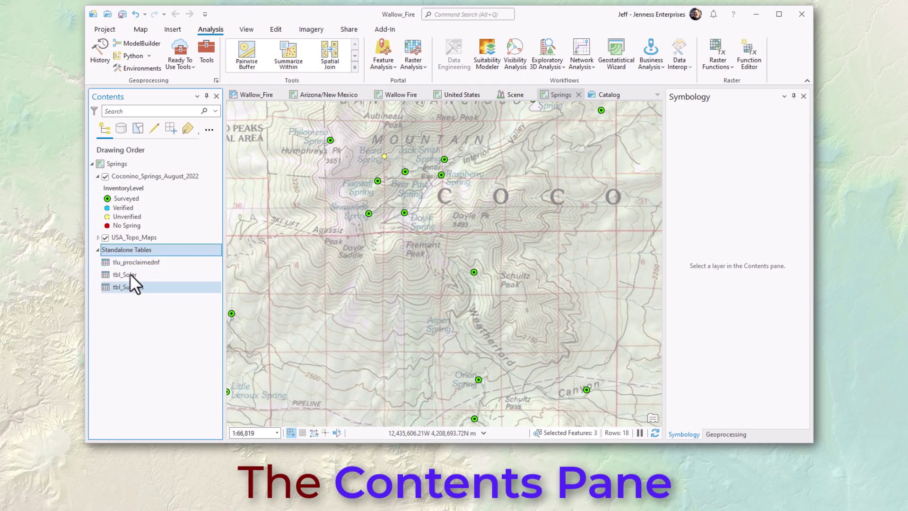
pyautogui.click(175, 287)
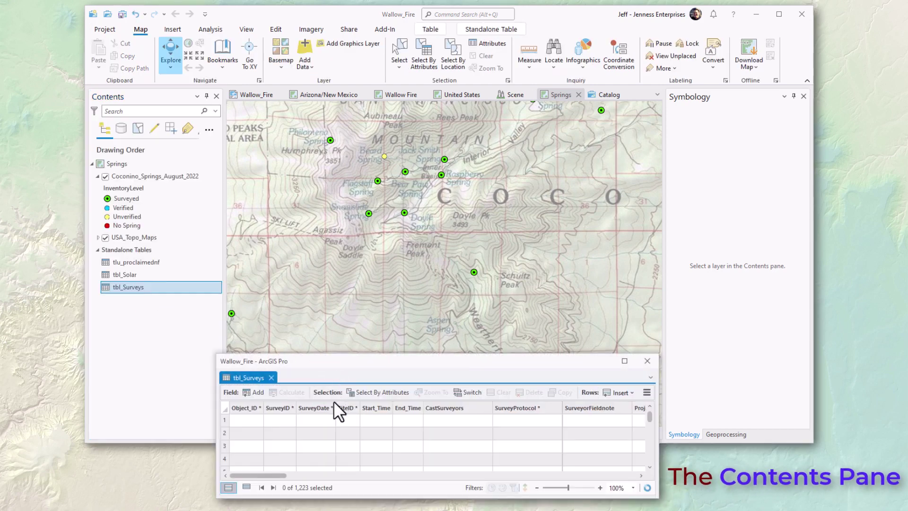
# - Identify Philomena Spring on the map and expand its list of related tables in the pop-up
pyautogui.click(330, 142)
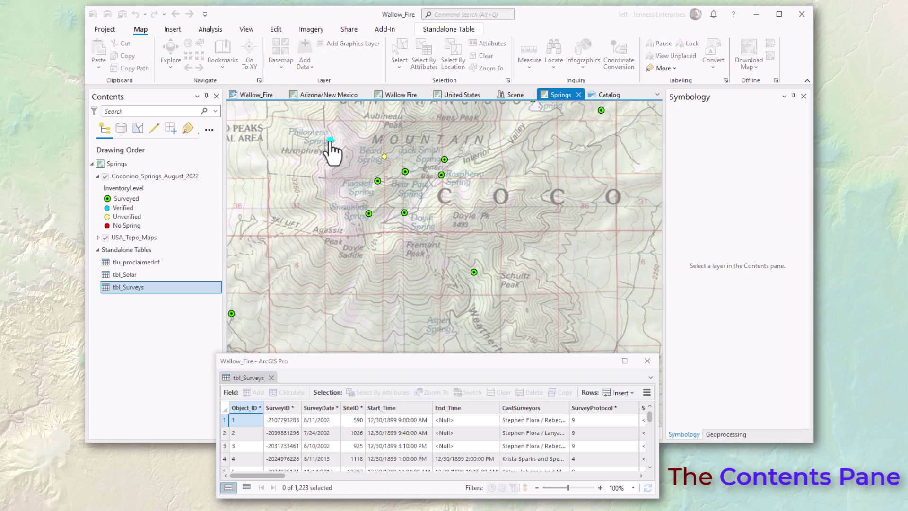
pyautogui.click(330, 142)
pyautogui.click(393, 221)
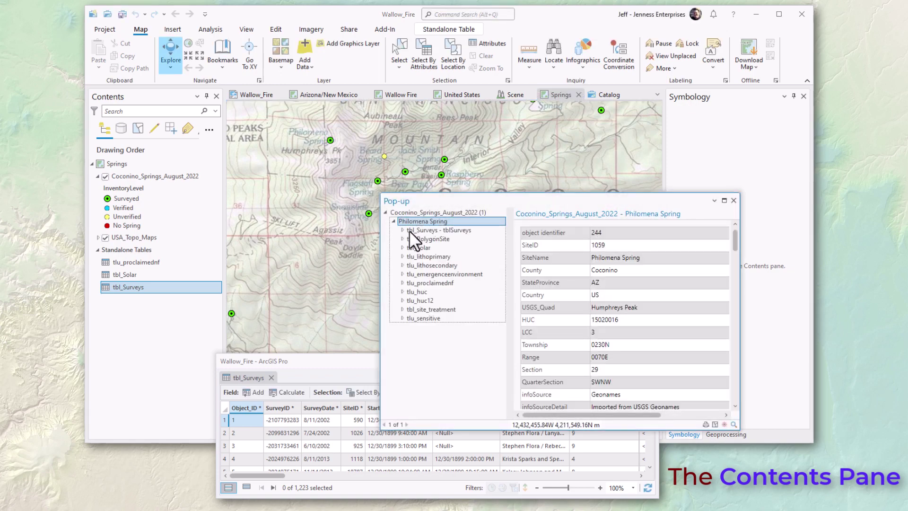
pyautogui.click(402, 229)
pyautogui.click(433, 238)
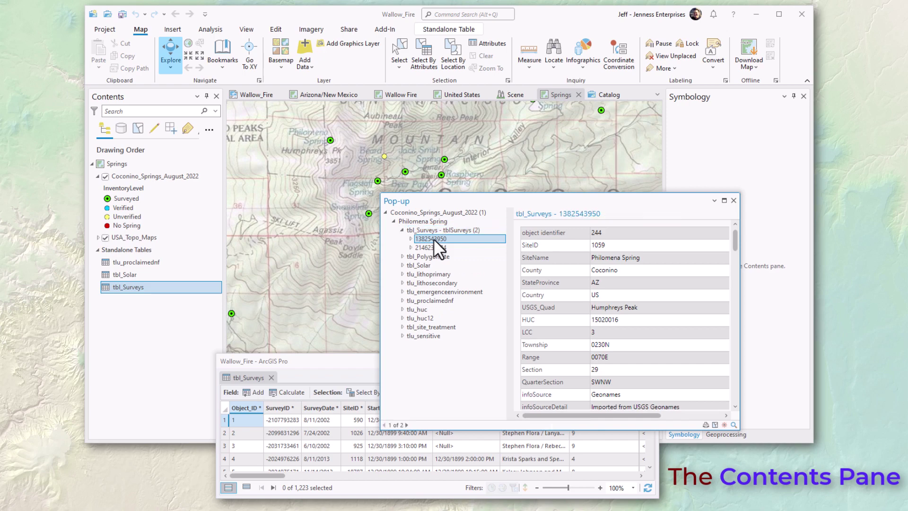
pyautogui.click(435, 248)
pyautogui.click(434, 238)
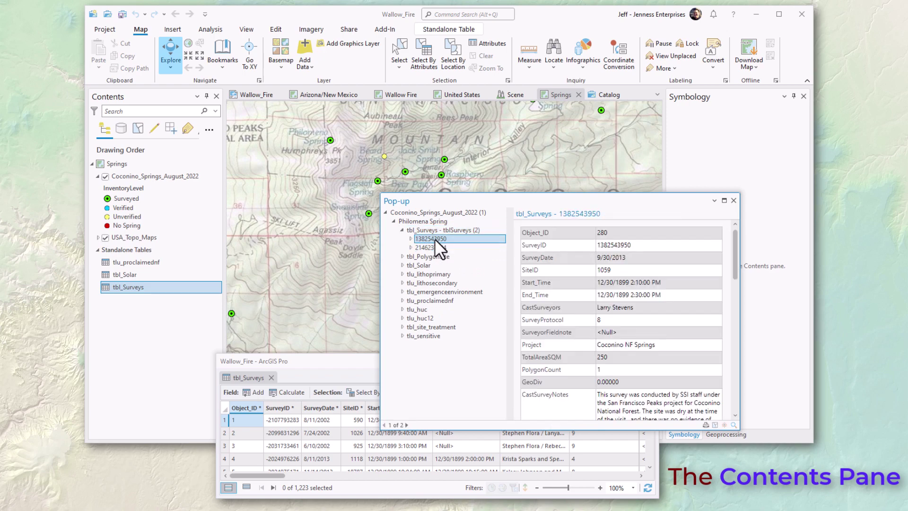
pyautogui.click(733, 201)
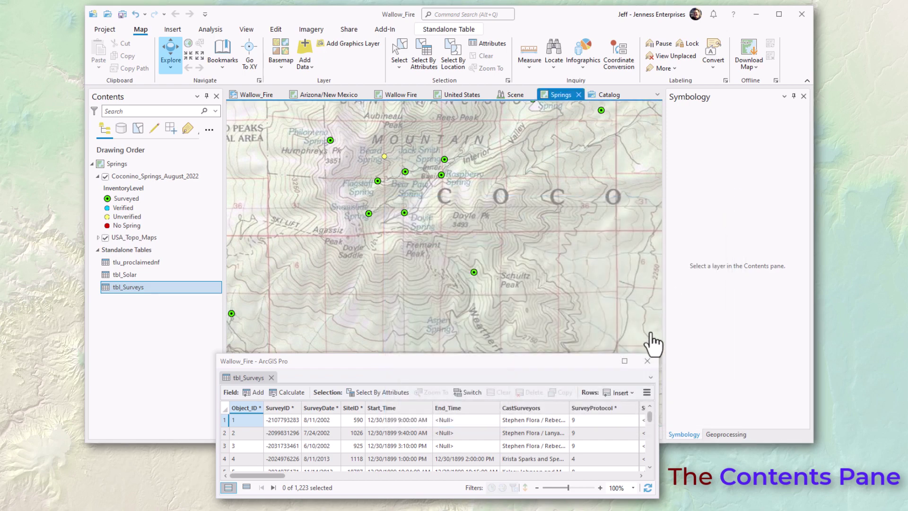
pyautogui.click(647, 360)
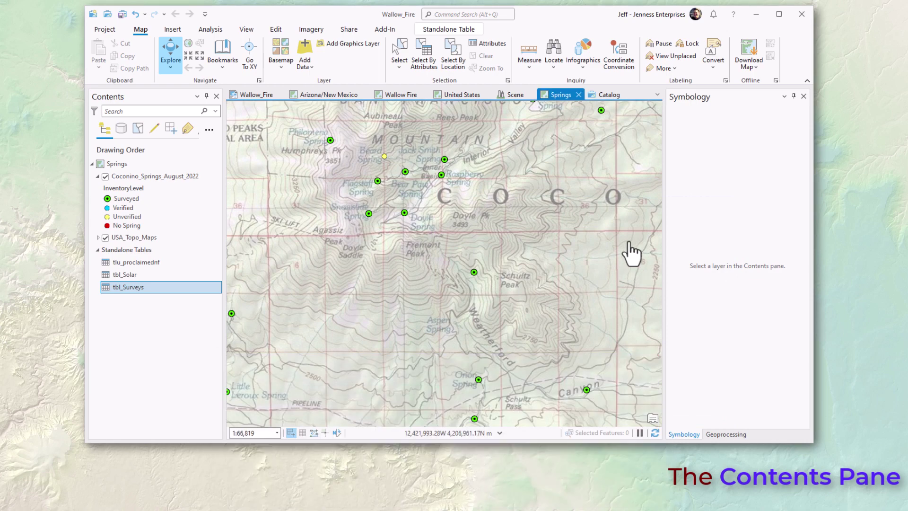
# - List the Wallow_Fire layout's contents by drawing order and highlight its north arrow, legend, scale bar and map frames on the page
pyautogui.click(254, 94)
pyautogui.click(137, 93)
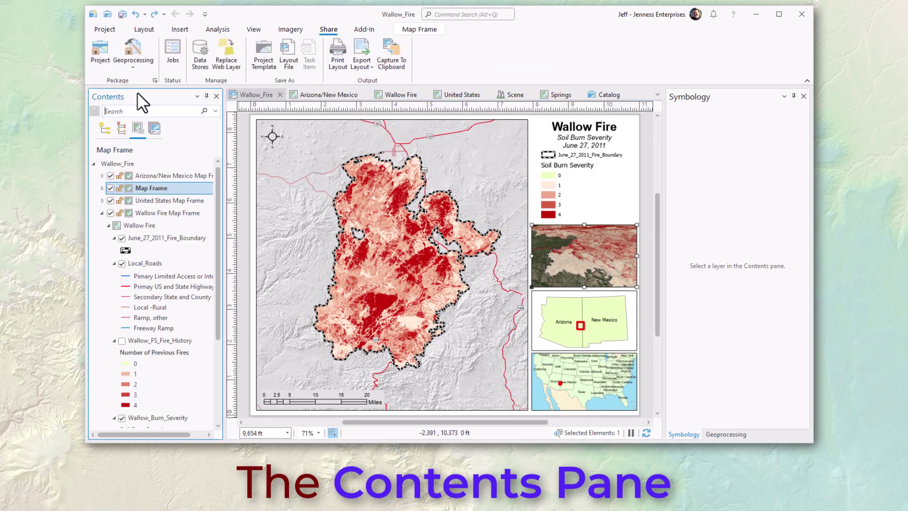
pyautogui.click(101, 127)
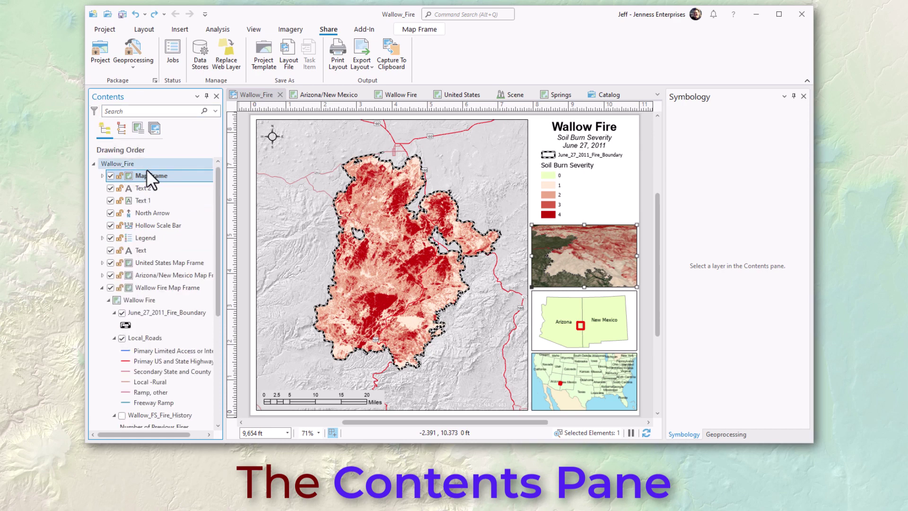
pyautogui.click(145, 214)
pyautogui.click(146, 239)
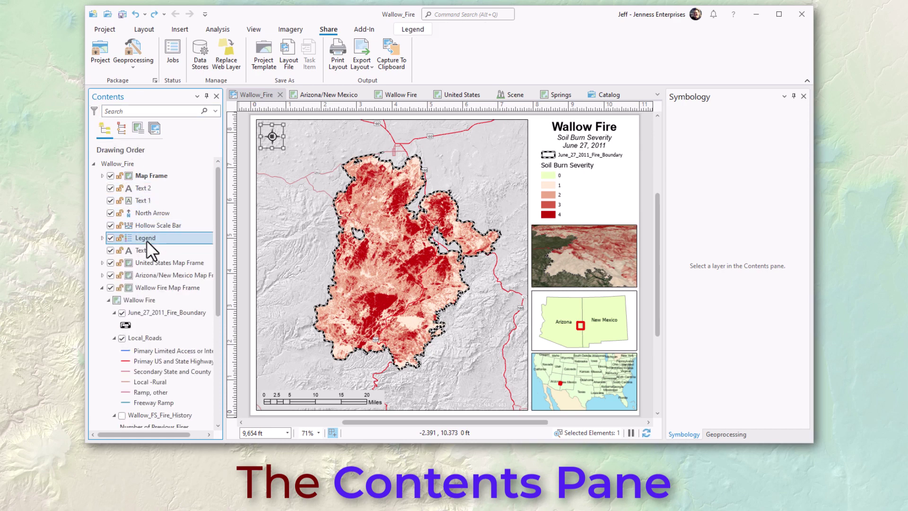
pyautogui.click(144, 225)
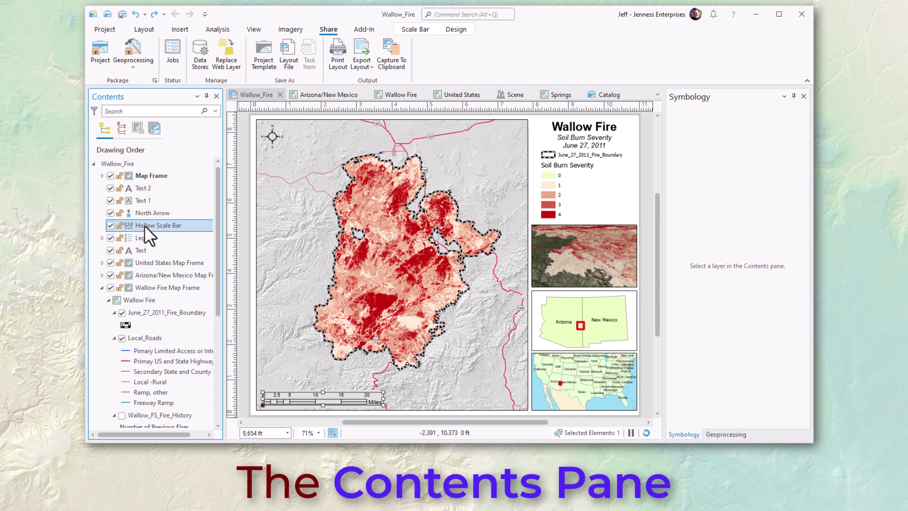
pyautogui.click(146, 266)
pyautogui.click(148, 275)
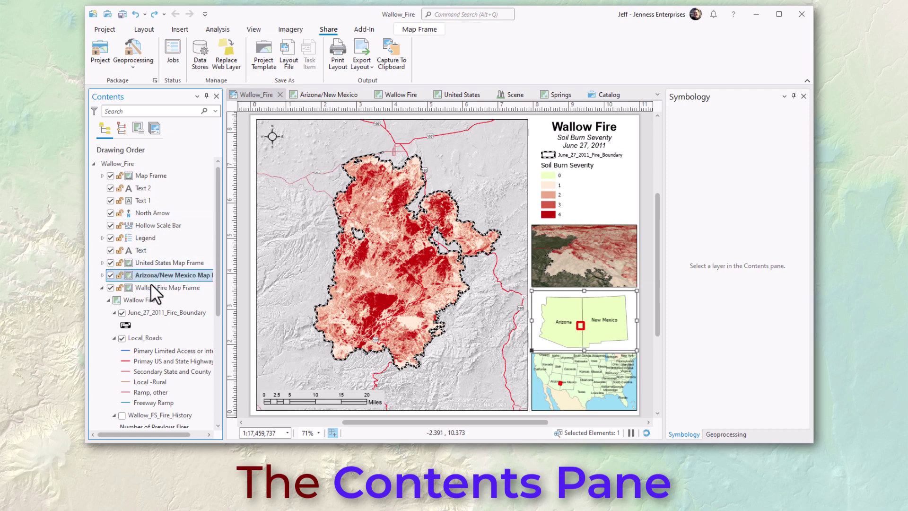
pyautogui.click(150, 285)
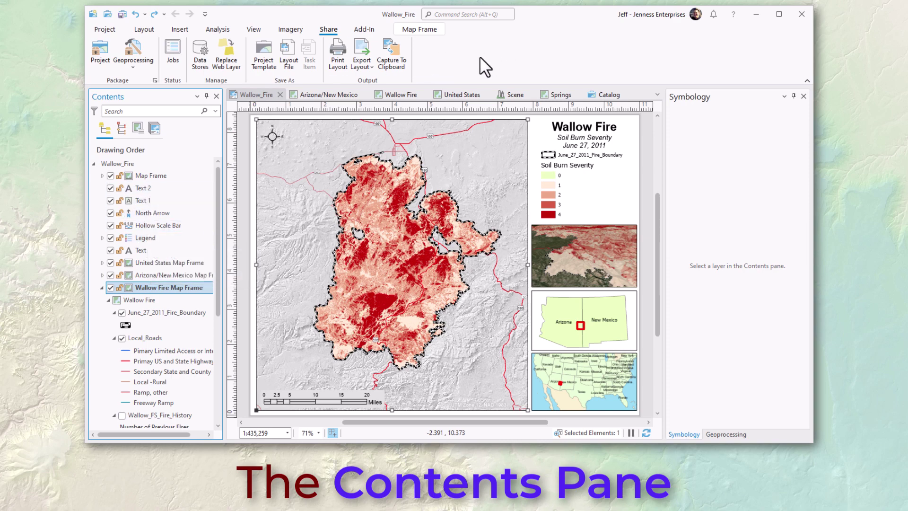
# - Review the Wallow Fire map's layers by drawing order, from the fire boundary down to Wallow_Hillshade, and list them by data source
pyautogui.click(406, 92)
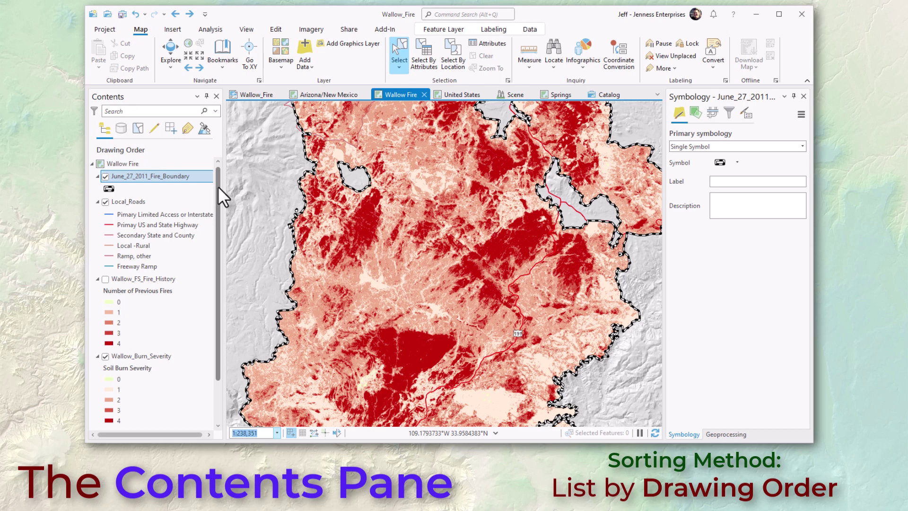
pyautogui.moveTo(218, 186); pyautogui.dragTo(221, 236)
pyautogui.click(132, 384)
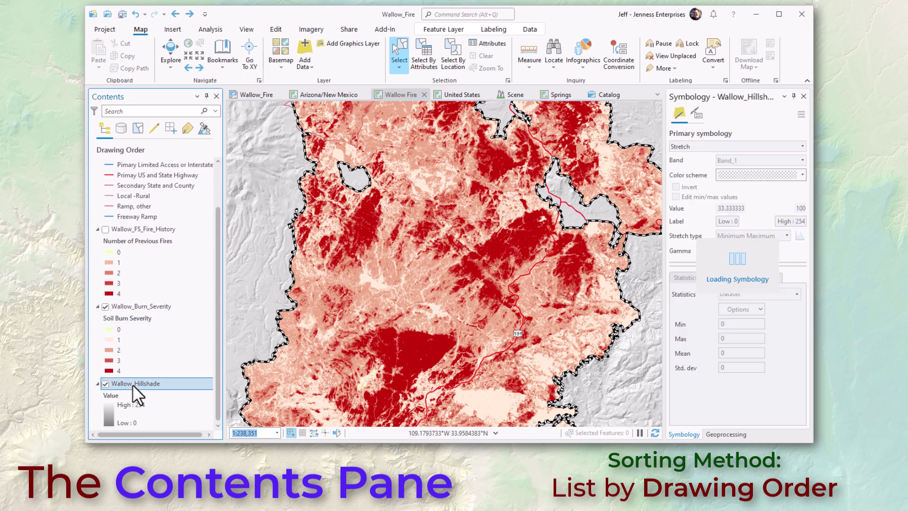
pyautogui.click(105, 306)
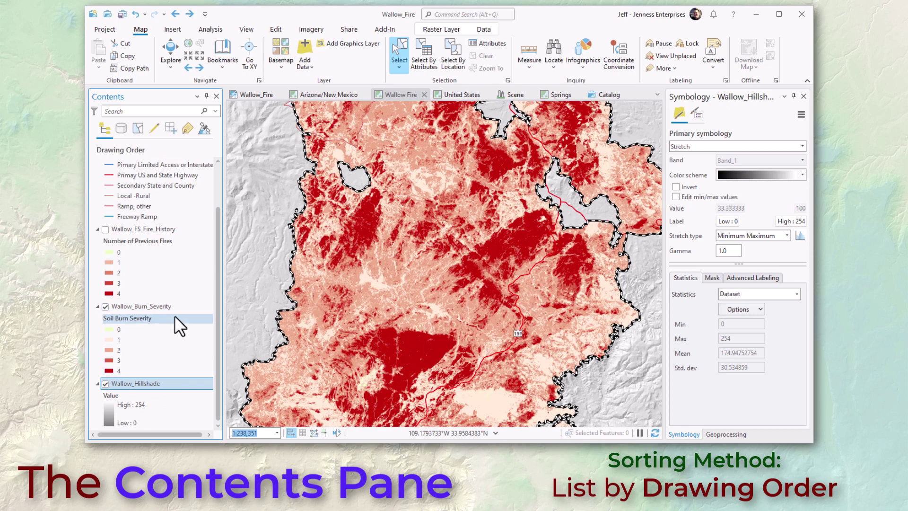
pyautogui.moveTo(215, 226); pyautogui.dragTo(217, 188)
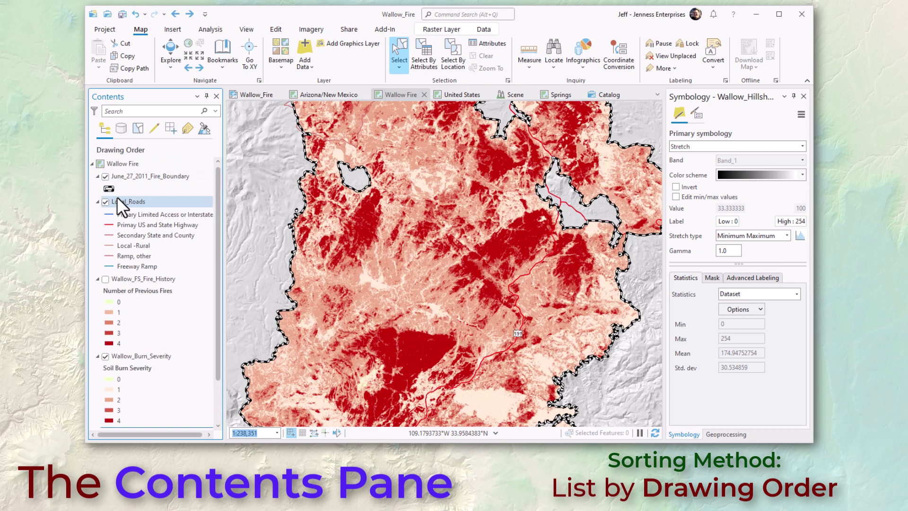
pyautogui.click(106, 202)
pyautogui.click(106, 175)
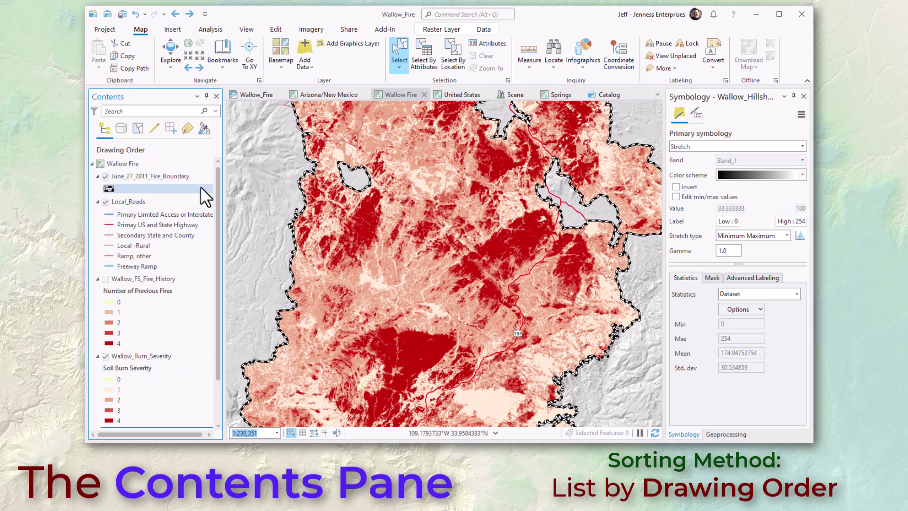
pyautogui.click(120, 131)
pyautogui.click(142, 176)
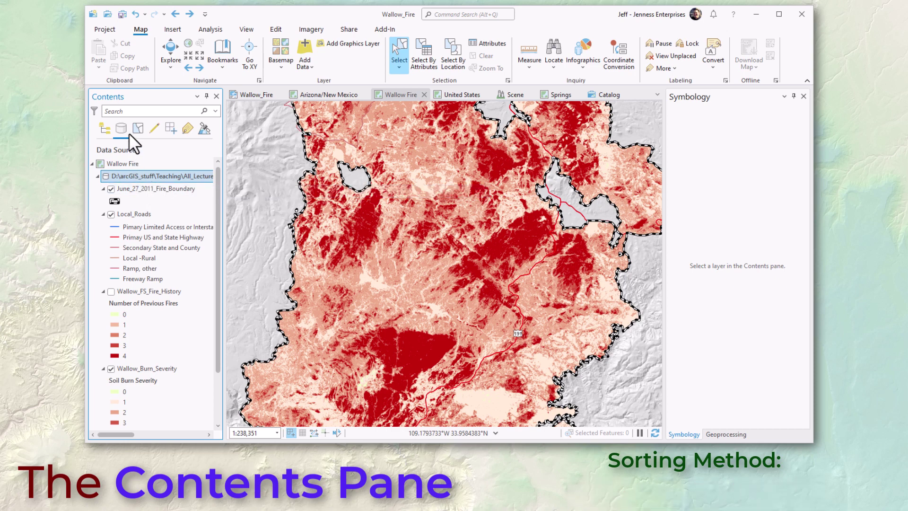
# - List the layers by selection, select features around the unburned area crossed by the road, and clear the selection
pyautogui.click(142, 128)
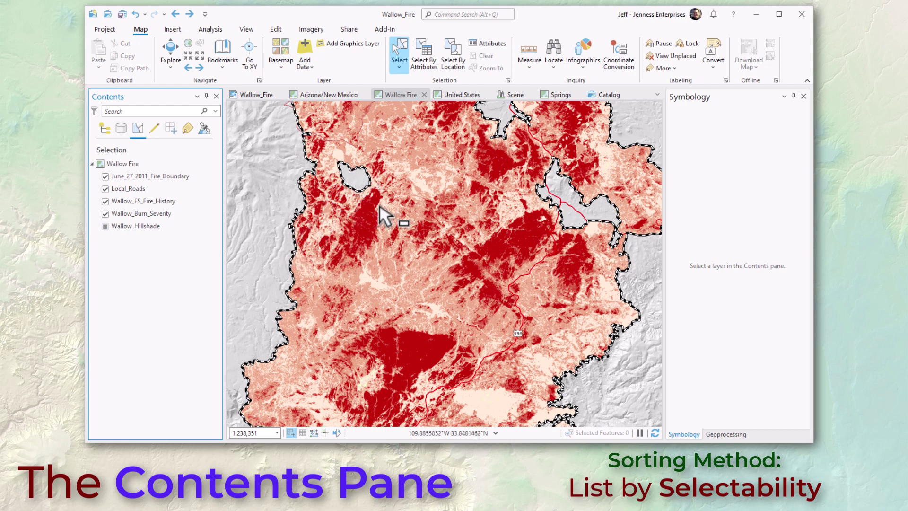
pyautogui.click(550, 194)
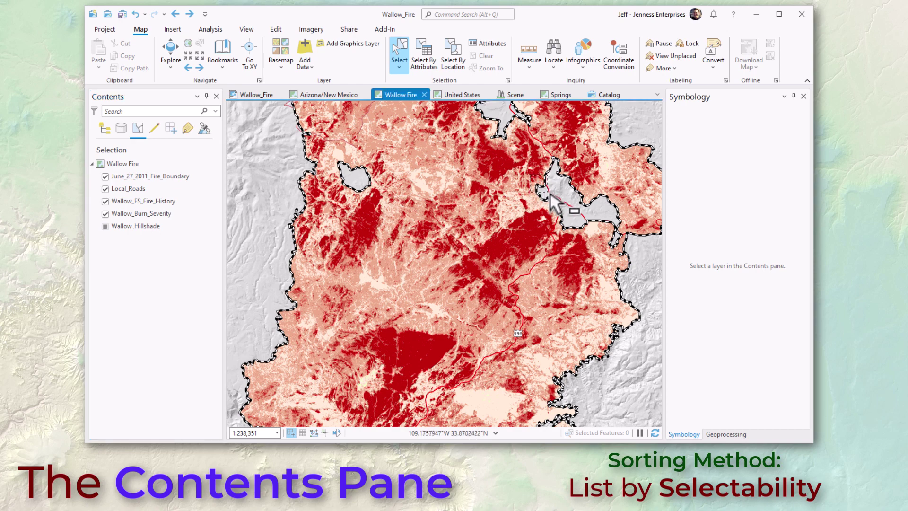
pyautogui.click(592, 239)
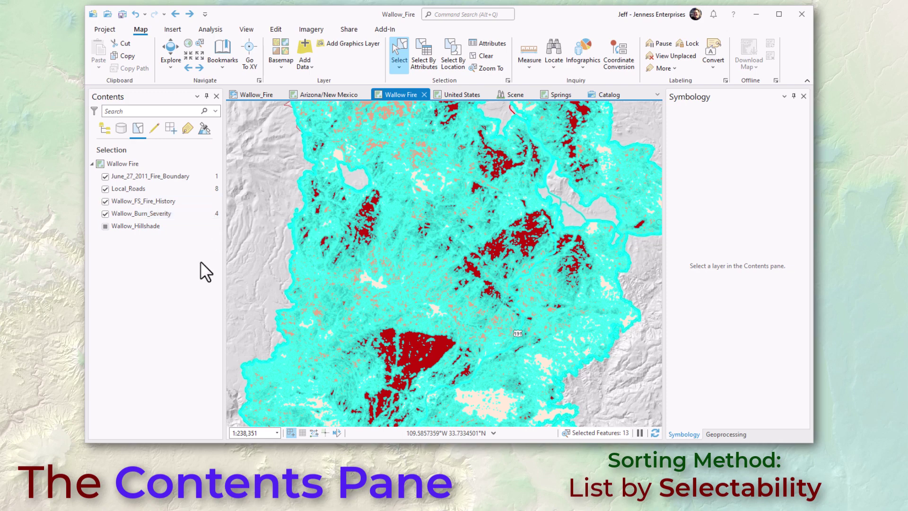
pyautogui.click(476, 54)
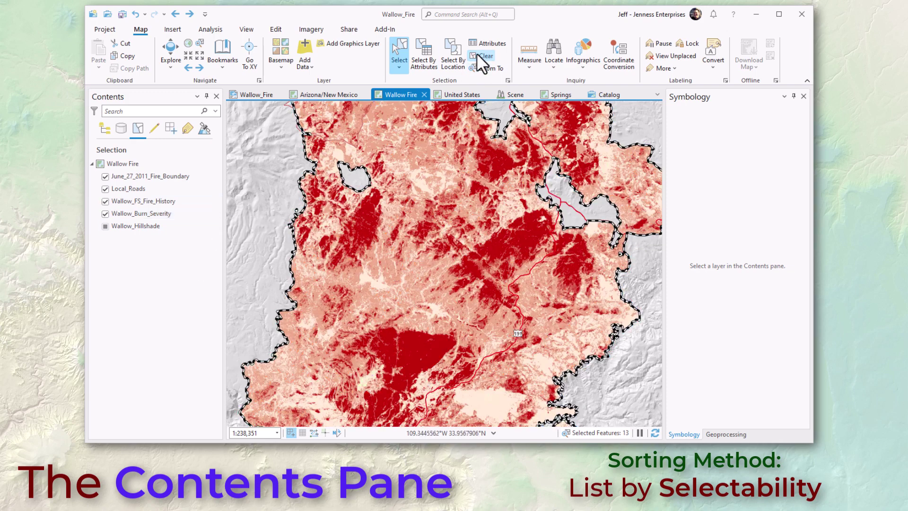
# - List the layers by editing, and switch the editability of Local_Roads on and back off
pyautogui.click(155, 127)
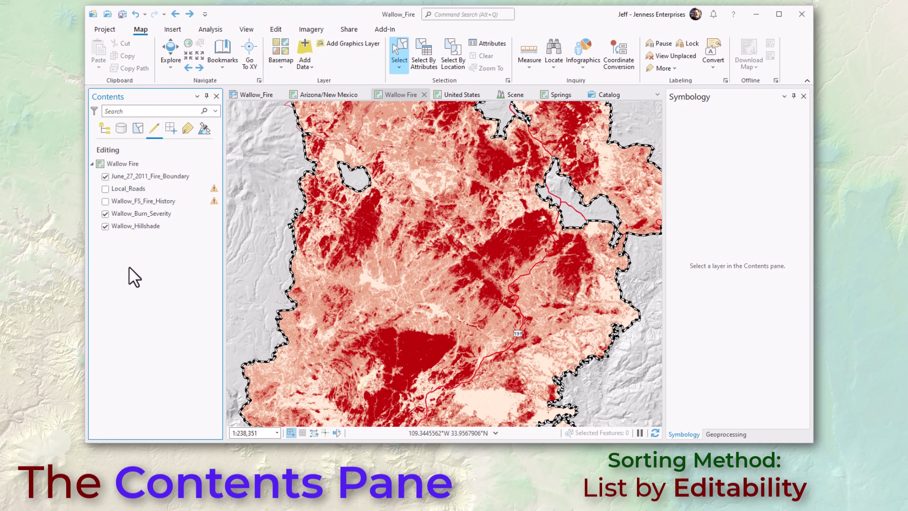
pyautogui.click(105, 189)
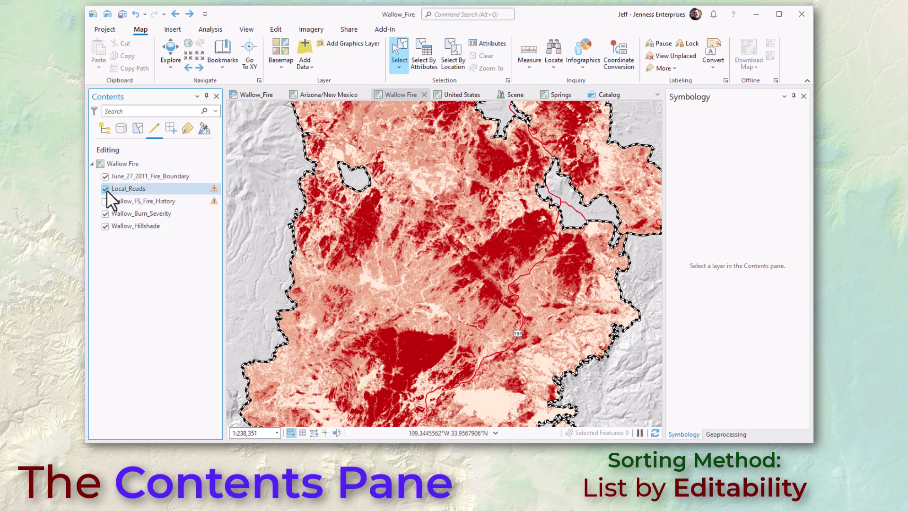
pyautogui.click(106, 190)
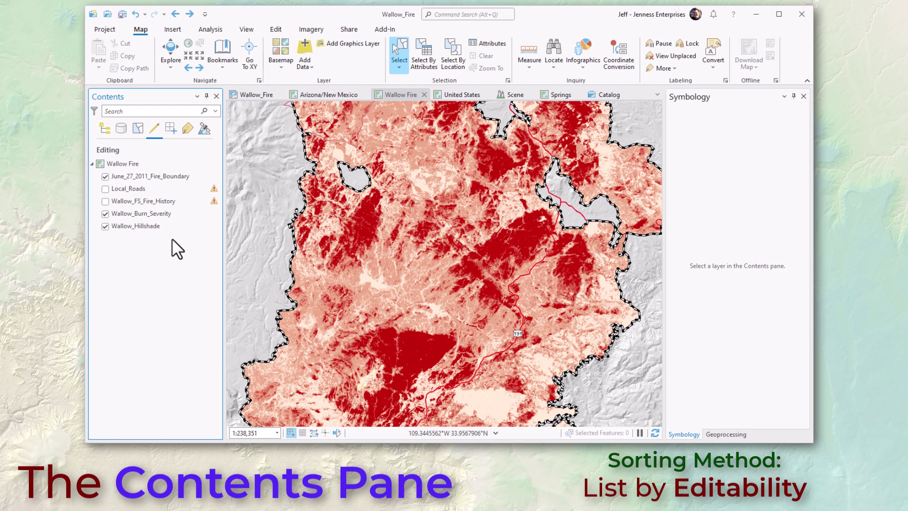
# - List the layers by snapping and by labeling, and examine the Local_Roads highway labels on the map
pyautogui.click(167, 129)
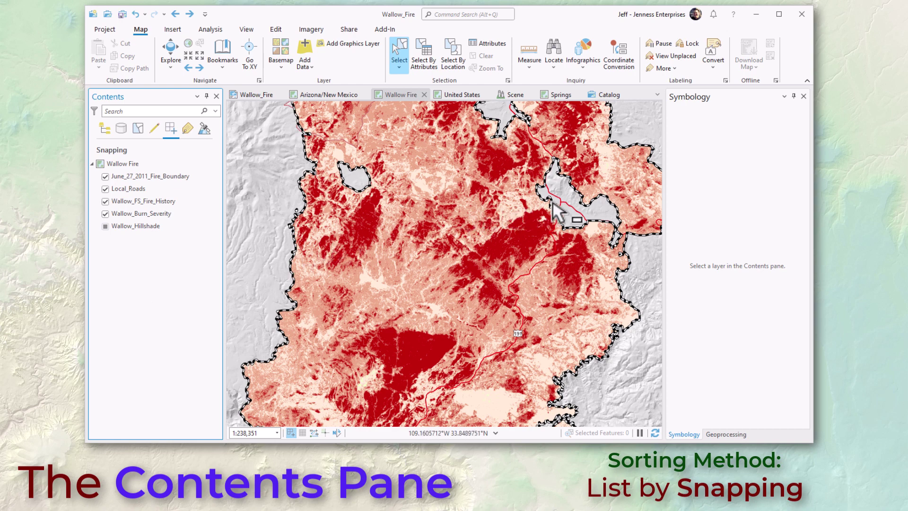
pyautogui.scroll(8, 569, 215)
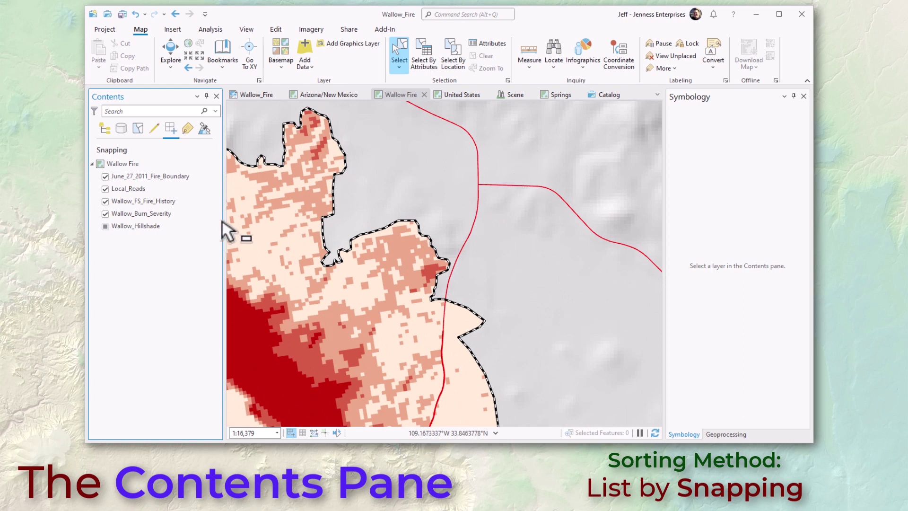
pyautogui.click(188, 128)
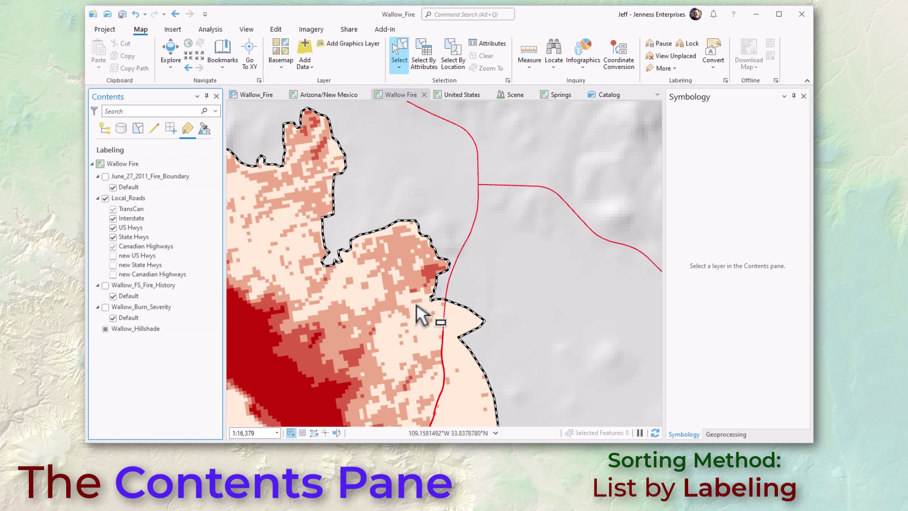
pyautogui.scroll(-2, 477, 278)
pyautogui.scroll(-3, 478, 278)
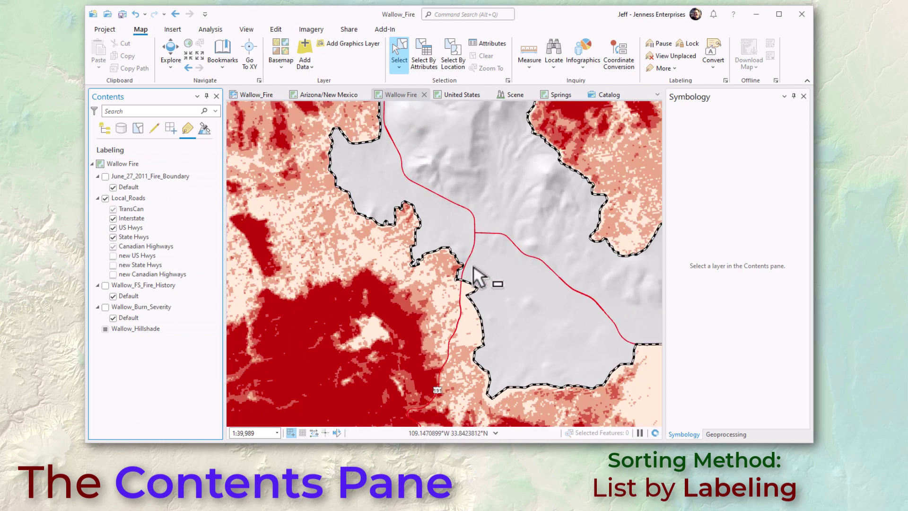
pyautogui.scroll(-3, 478, 277)
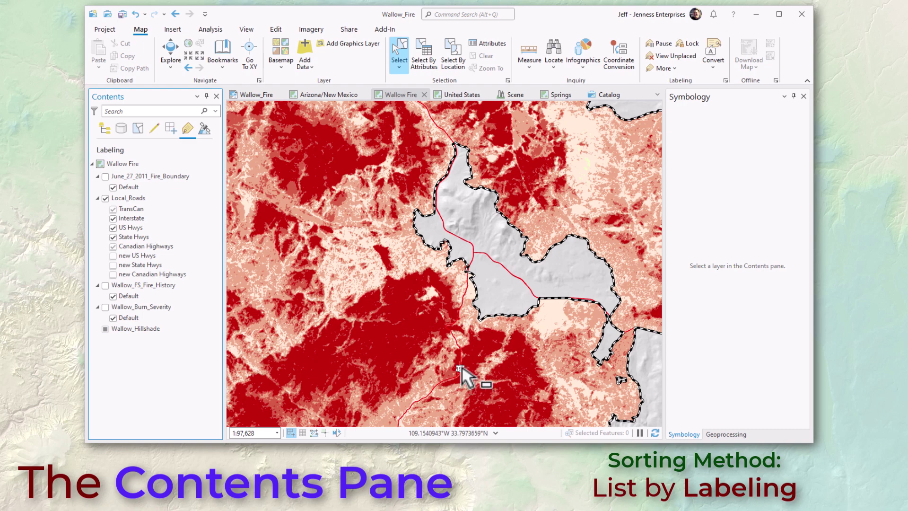
pyautogui.scroll(6, 466, 374)
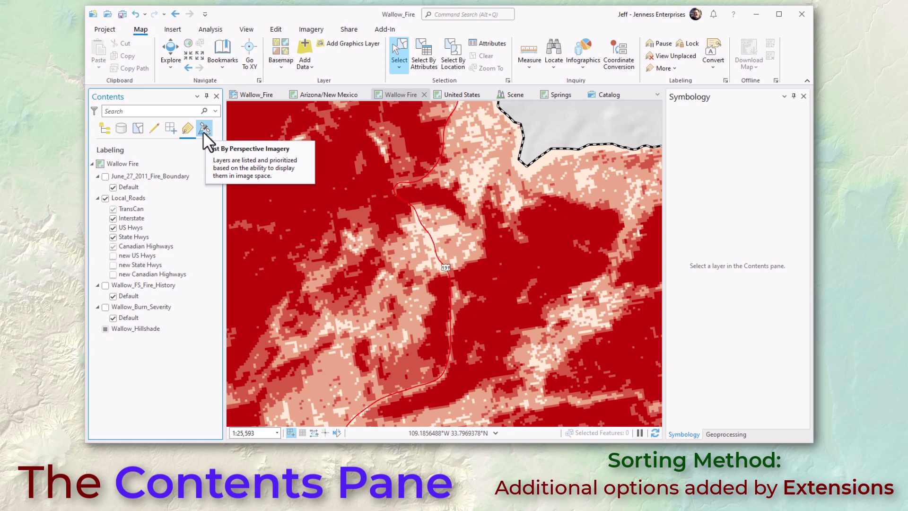
# - Return to the Wallow_Fire layout, and hide and show the 3D scene's map frame
pyautogui.click(252, 94)
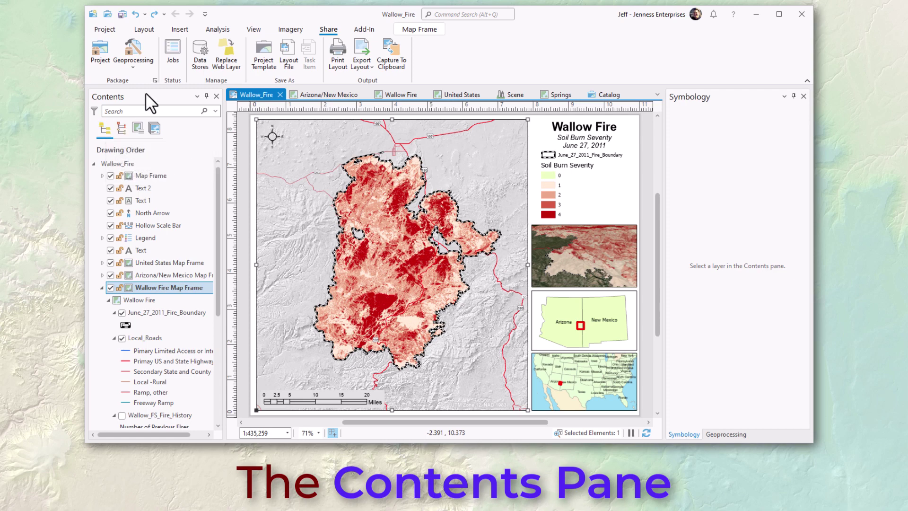
pyautogui.click(110, 176)
pyautogui.click(111, 176)
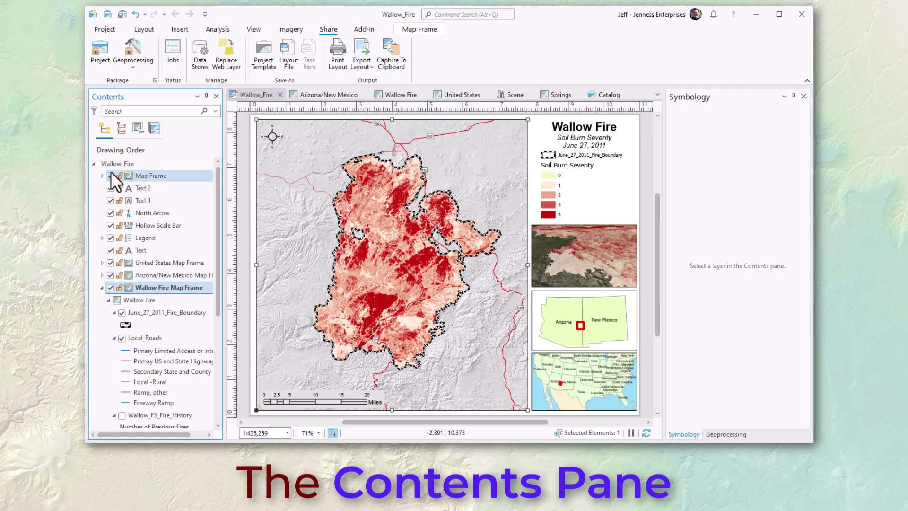
# - List the layout's contents by element type, look at the legend and map frame groups, and list them by map frame
pyautogui.click(118, 128)
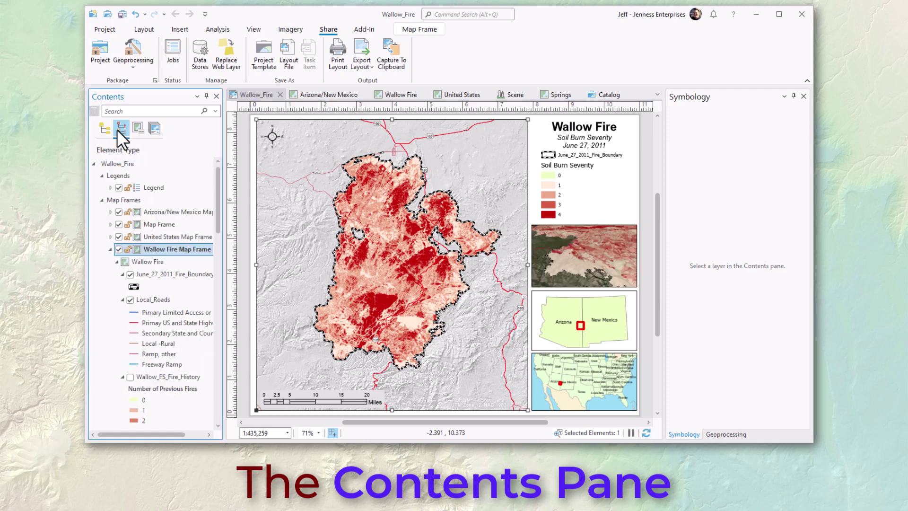
pyautogui.click(118, 175)
pyautogui.click(121, 198)
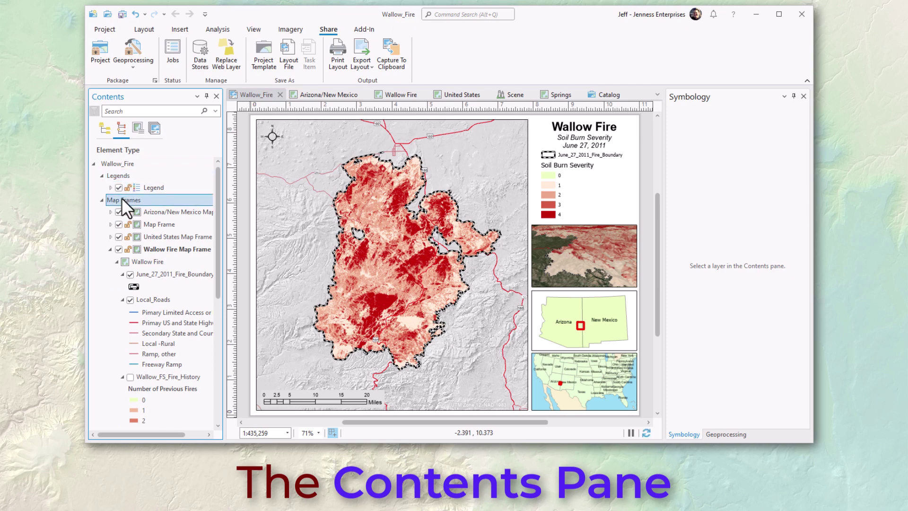
pyautogui.click(135, 129)
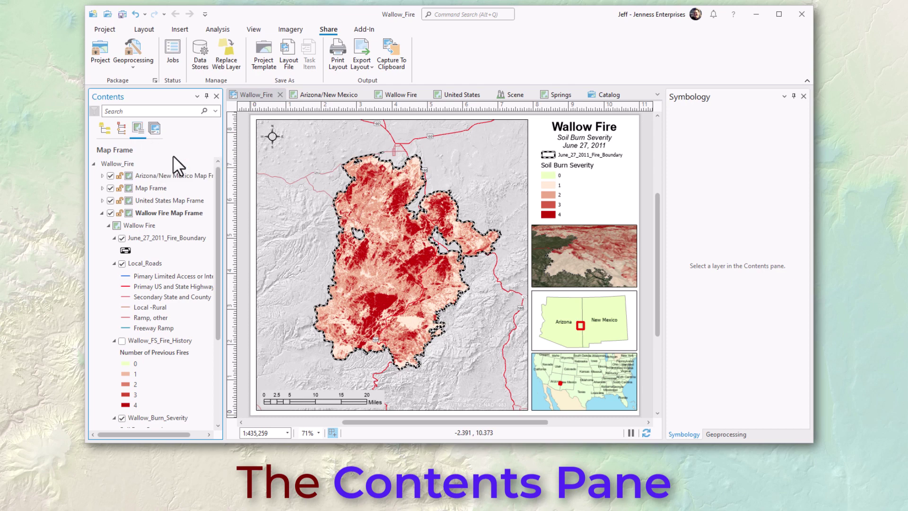
# - Switch to the Catalog view to show the project's item categories in the Contents pane
pyautogui.click(609, 94)
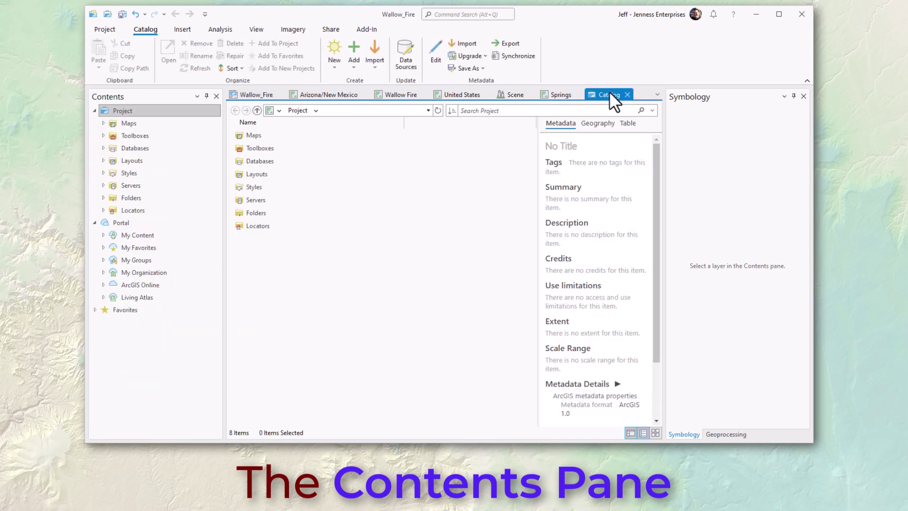
# - Expand the project's Maps in the catalog, close the Wallow Fire map view, and reopen that map from the list
pyautogui.click(147, 96)
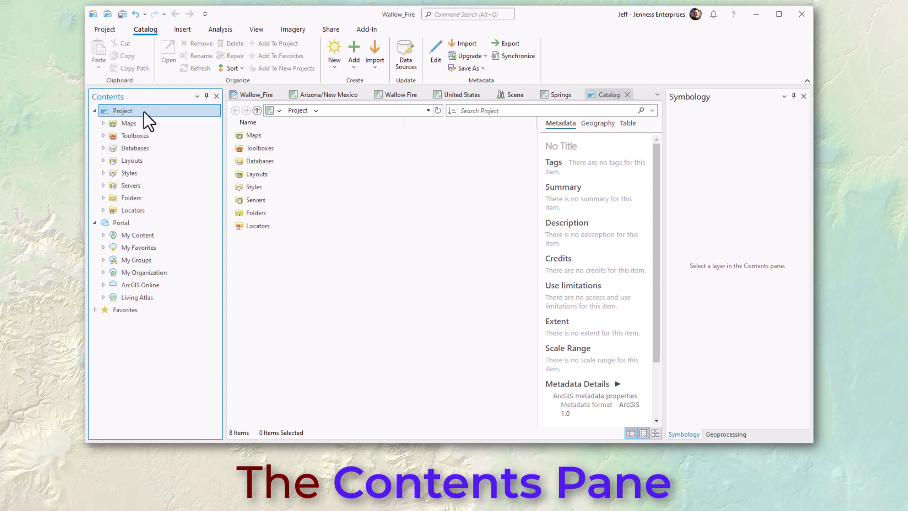
pyautogui.click(103, 123)
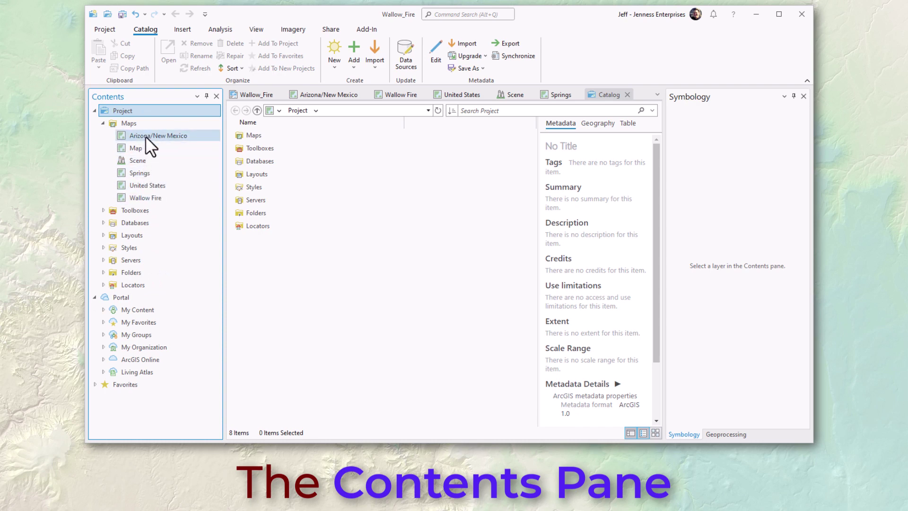
pyautogui.click(407, 93)
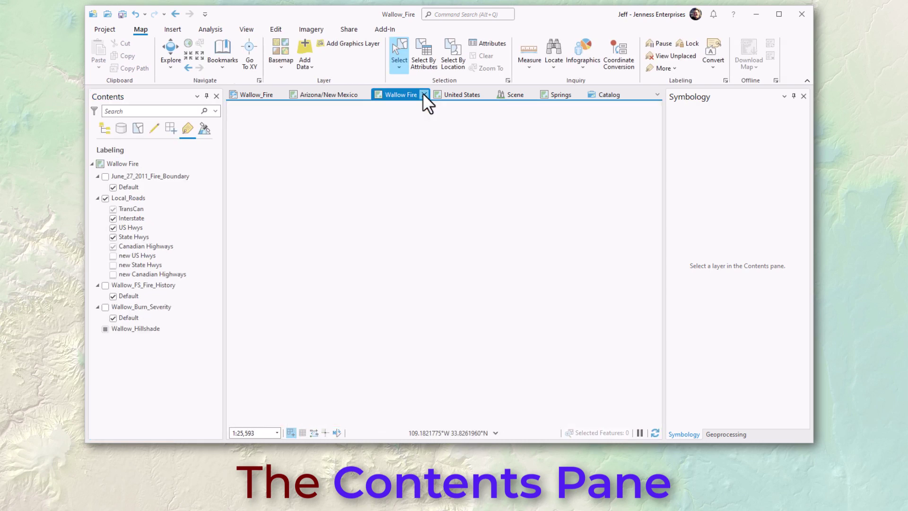
pyautogui.click(423, 94)
pyautogui.click(140, 197)
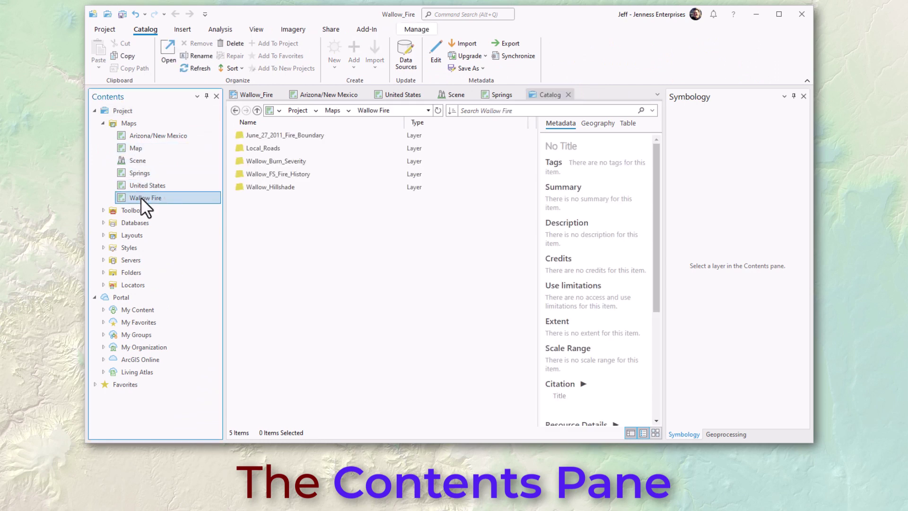
pyautogui.rightClick(140, 196)
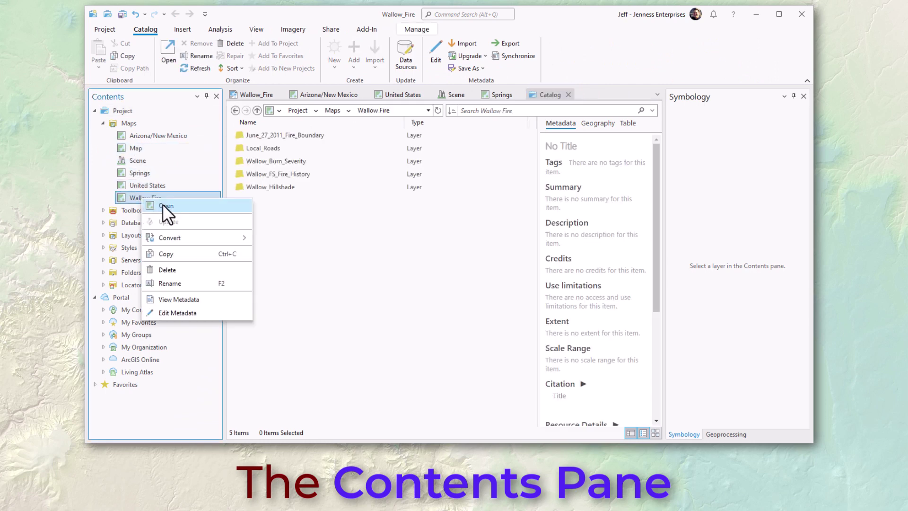
pyautogui.click(163, 205)
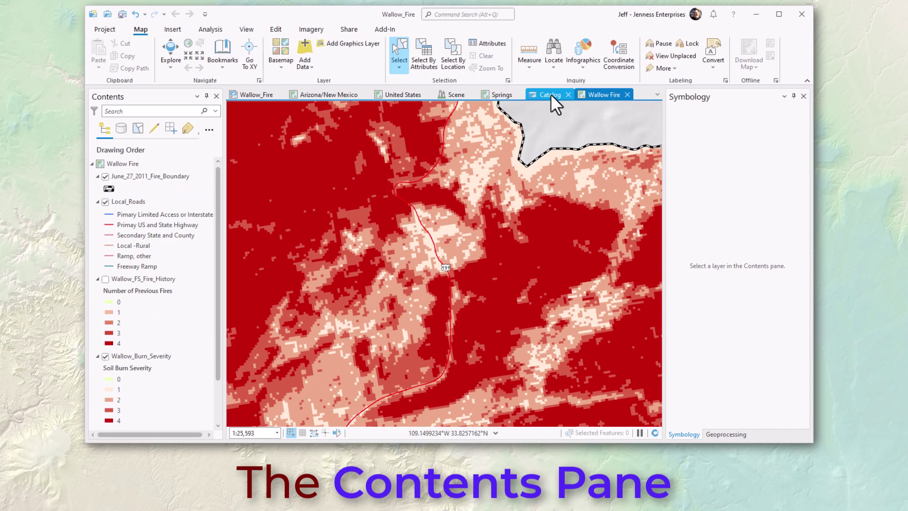
# - Return to the Catalog view and browse the project's layouts, databases and folders, collapsing the Maps group
pyautogui.click(550, 93)
pyautogui.click(128, 235)
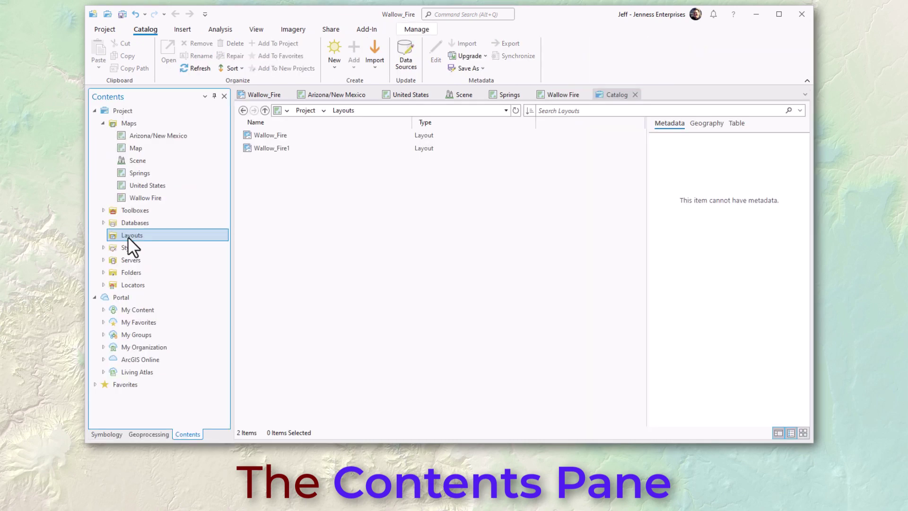
pyautogui.click(102, 223)
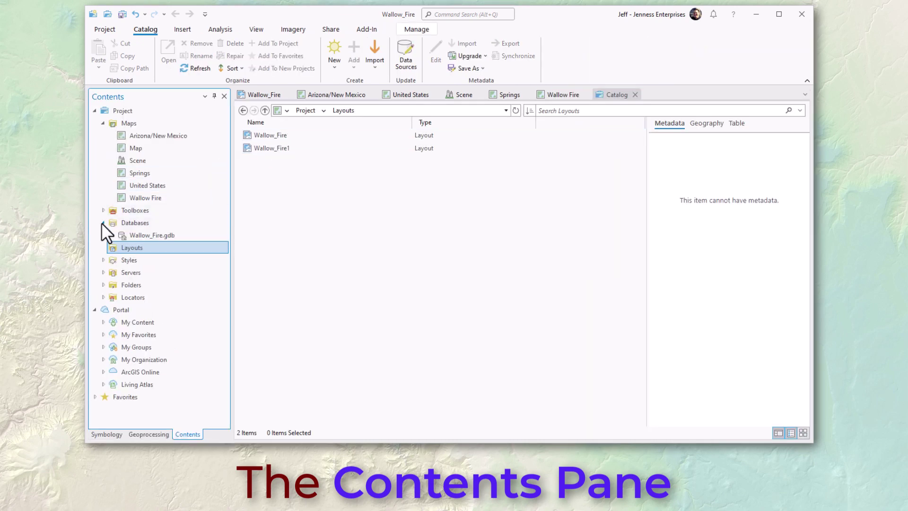
pyautogui.click(103, 285)
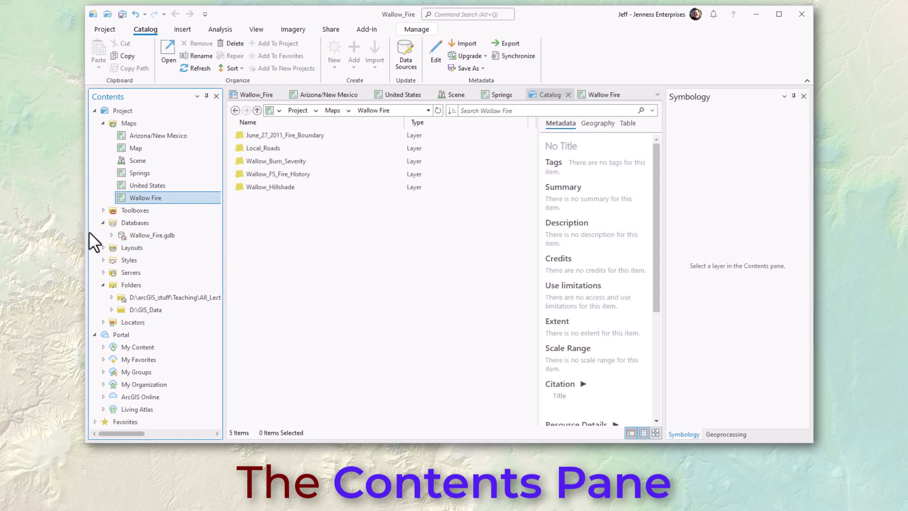
pyautogui.click(102, 123)
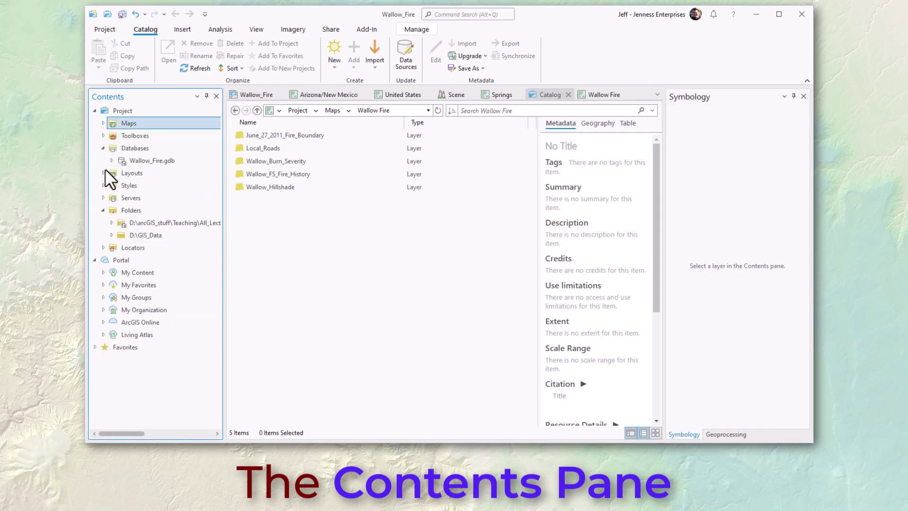
# - Browse the Portal items under My Content, ArcGIS Online and Living Atlas
pyautogui.click(129, 260)
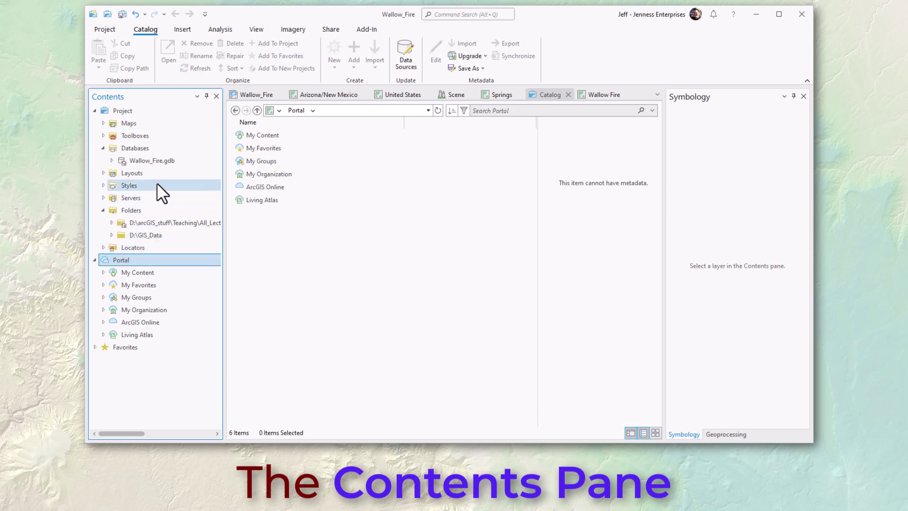
pyautogui.click(142, 272)
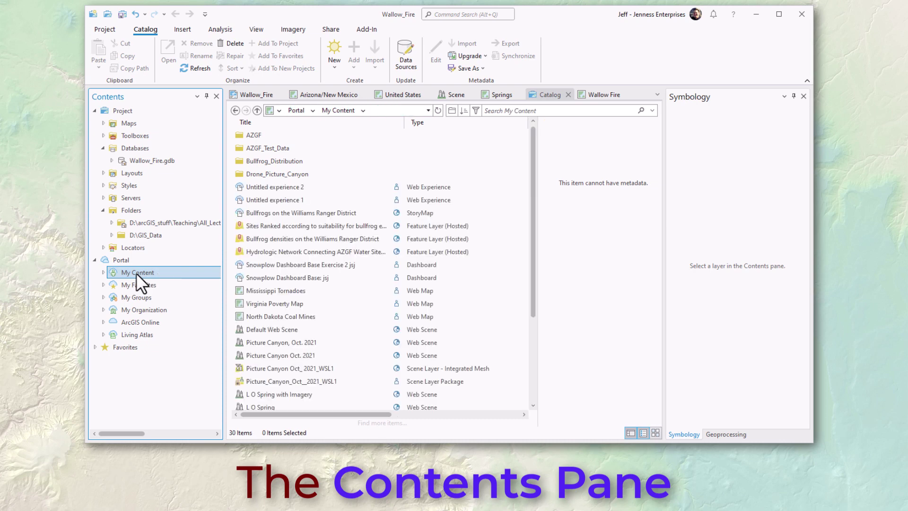
pyautogui.click(137, 323)
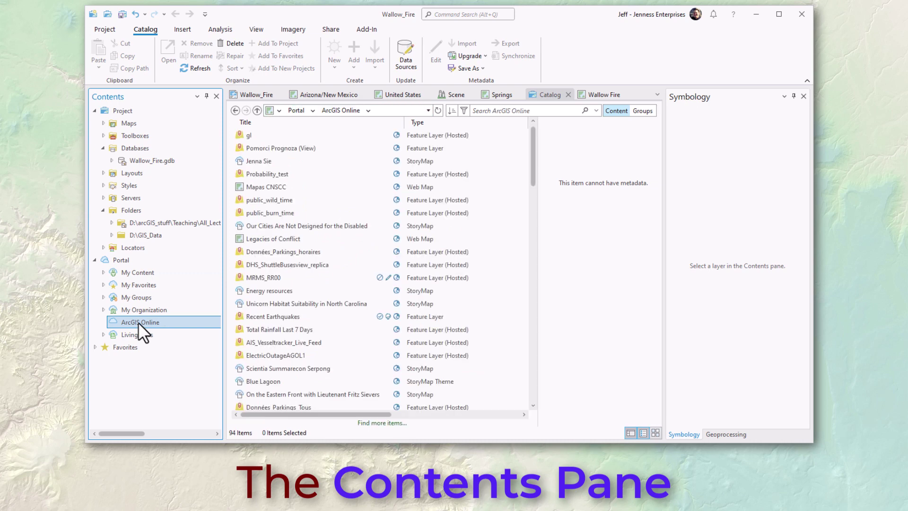
pyautogui.click(137, 333)
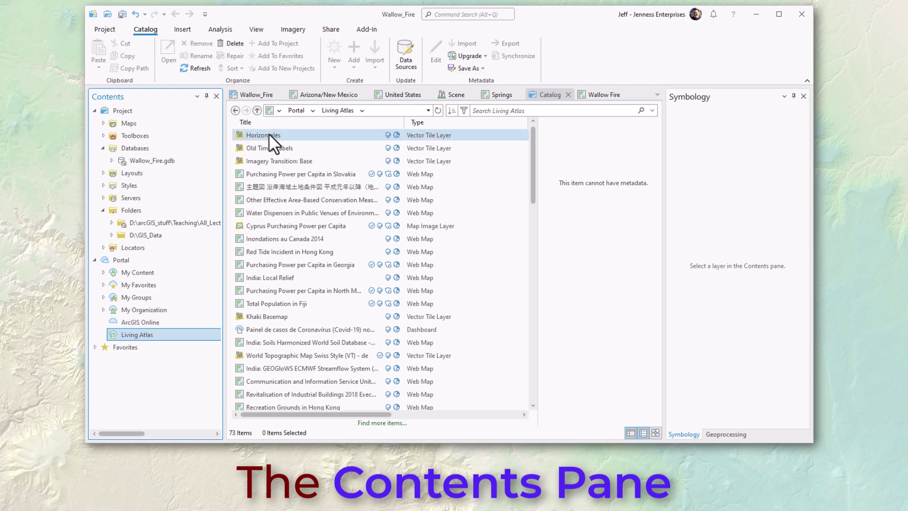
# - Close the Catalog view and reopen a new one
pyautogui.click(538, 94)
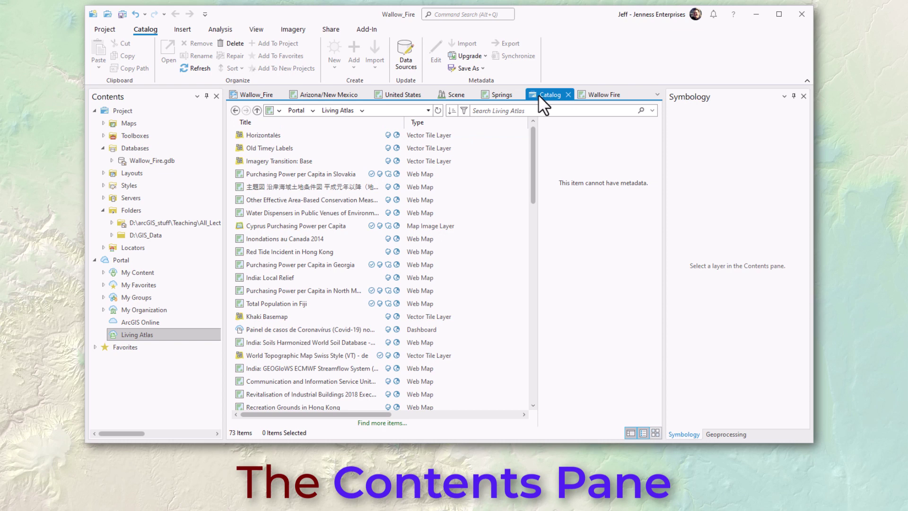
pyautogui.click(567, 95)
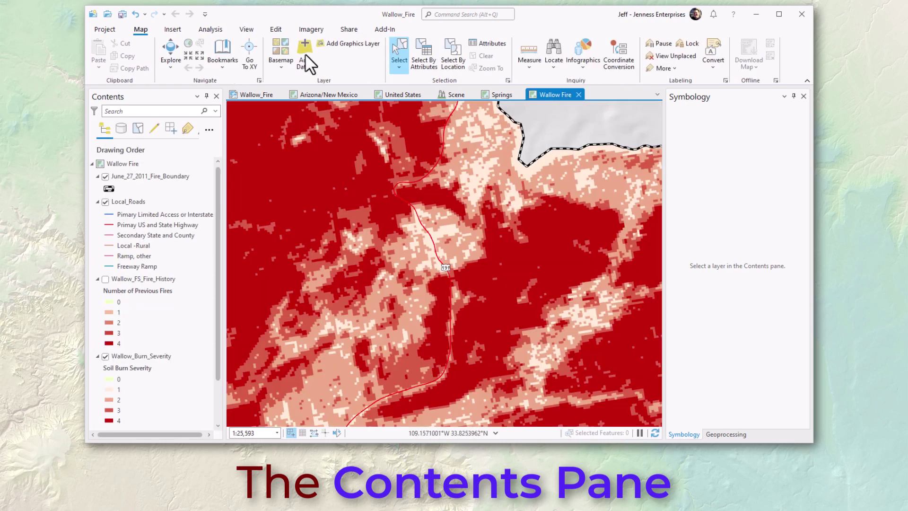
pyautogui.click(247, 30)
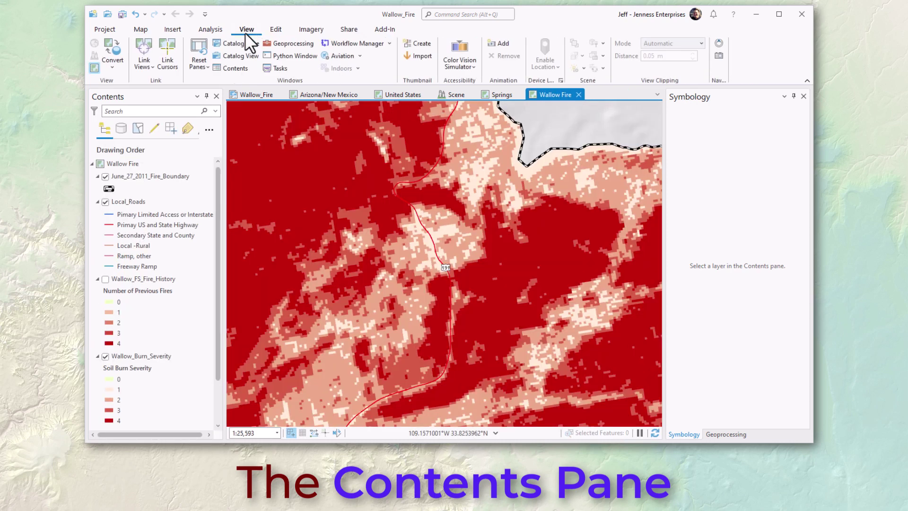
pyautogui.click(239, 55)
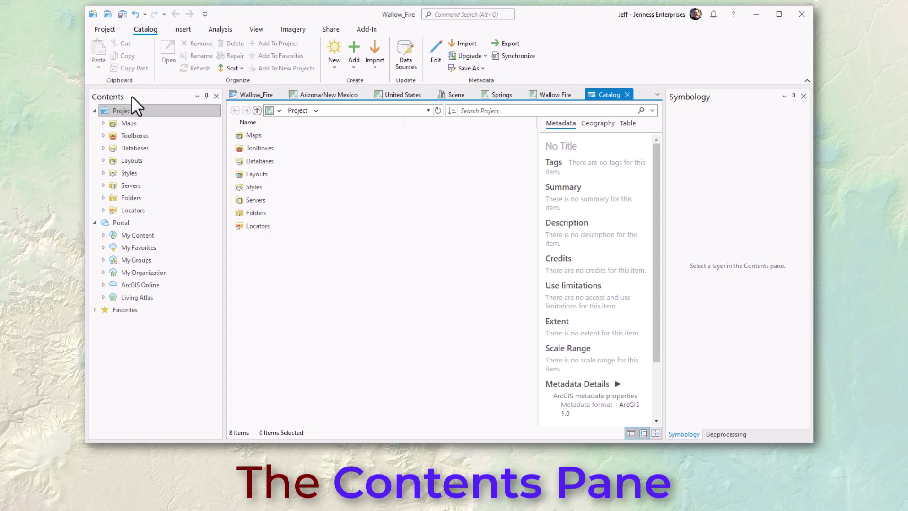
# - Move and redock the Contents pane, and switch to the United States map
pyautogui.moveTo(131, 95); pyautogui.dragTo(108, 262)
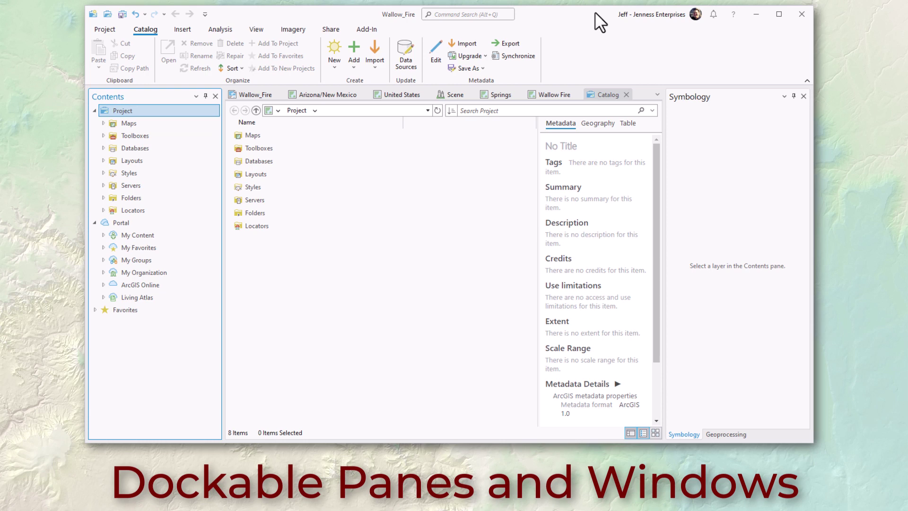
pyautogui.click(400, 94)
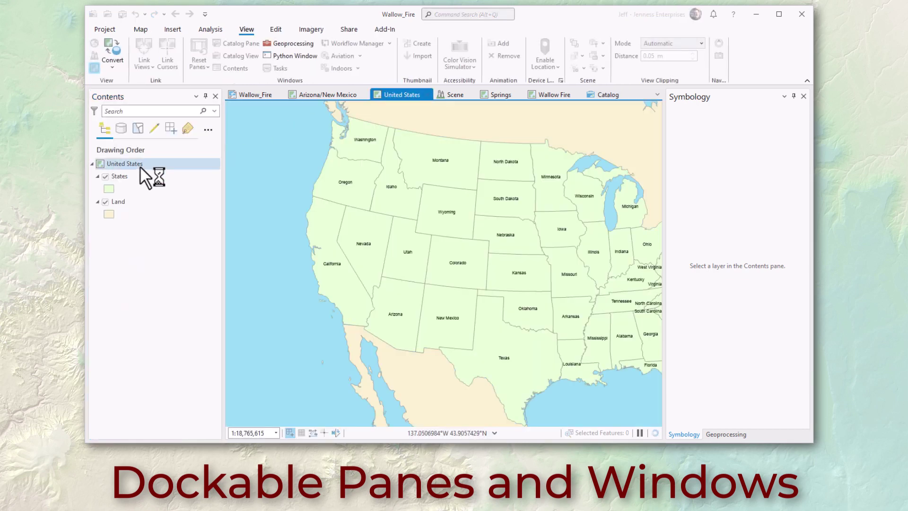
pyautogui.click(126, 165)
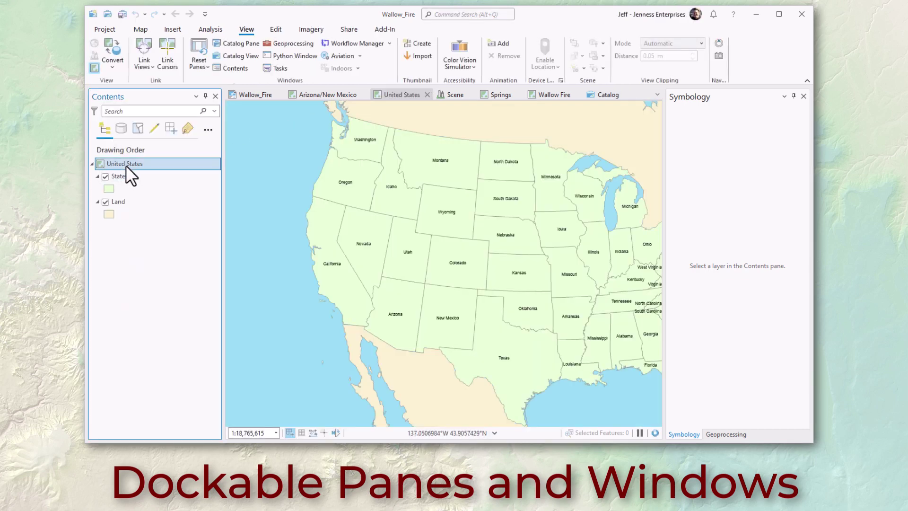
# - Undock the Symbology and Geoprocessing pane group, show the States layer's symbology, and dock the group on the outer side of the Contents pane
pyautogui.click(702, 97)
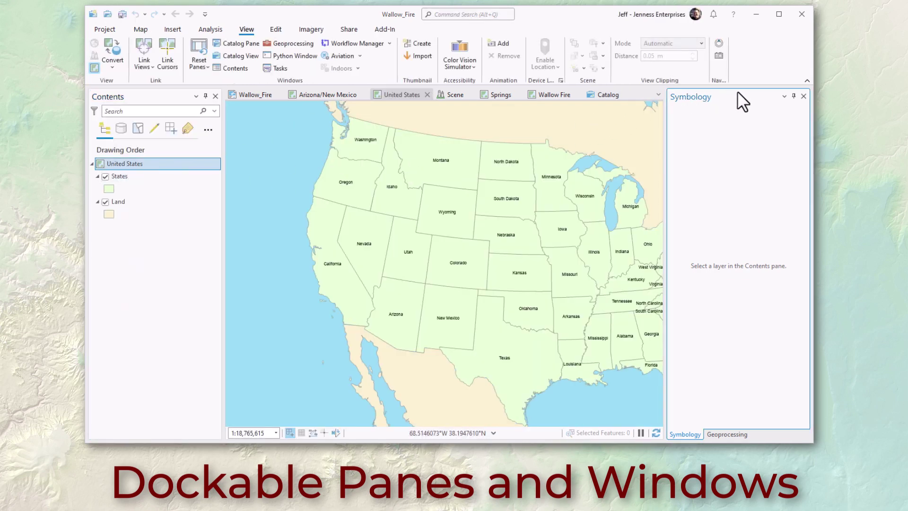
pyautogui.moveTo(736, 91); pyautogui.dragTo(620, 123)
pyautogui.click(124, 176)
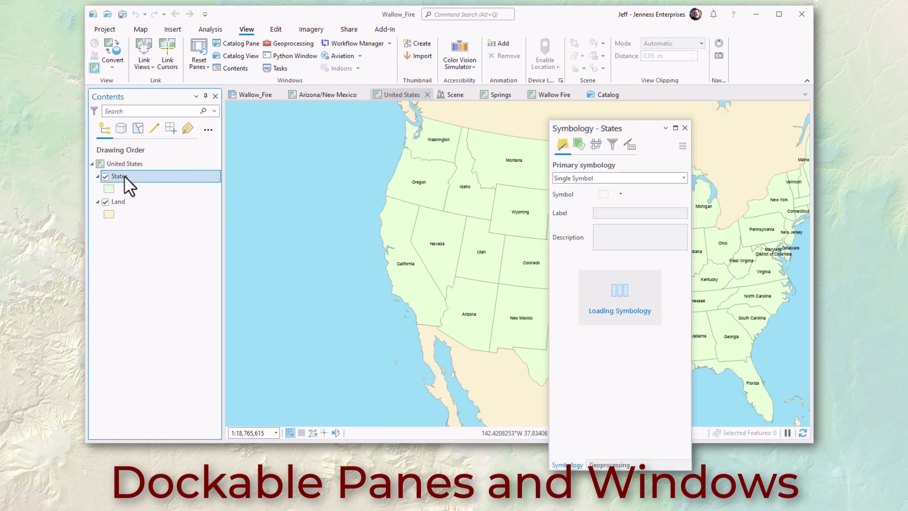
pyautogui.moveTo(642, 128); pyautogui.dragTo(107, 263)
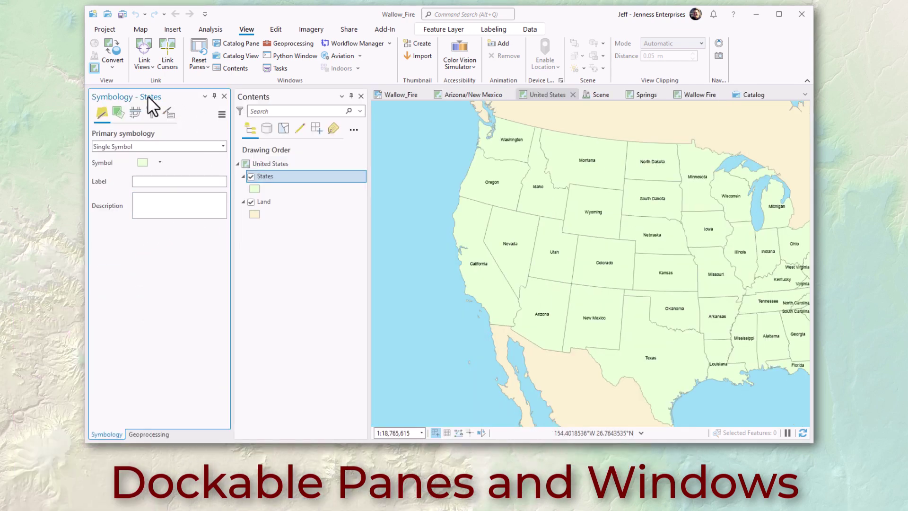
# - Switch between the Geoprocessing and Symbology panes in the docked group, and show the analysis tools
pyautogui.click(144, 432)
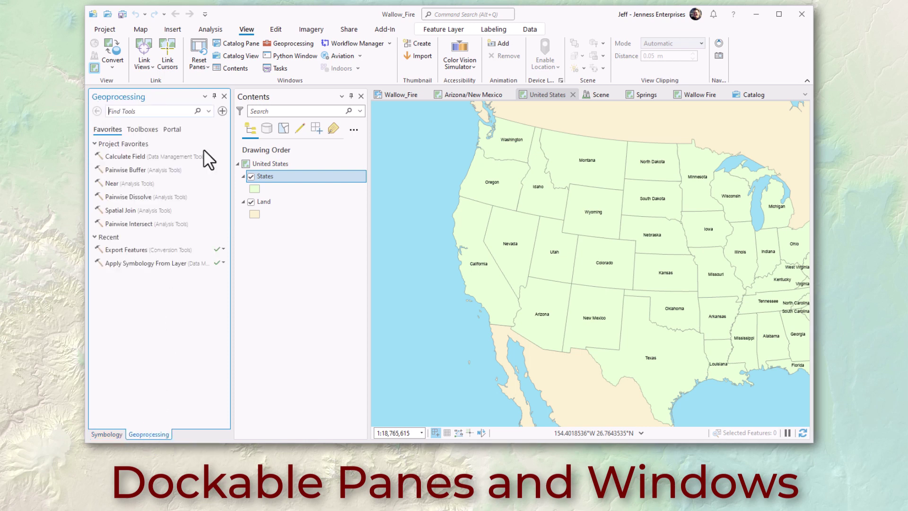
pyautogui.click(210, 28)
pyautogui.click(98, 435)
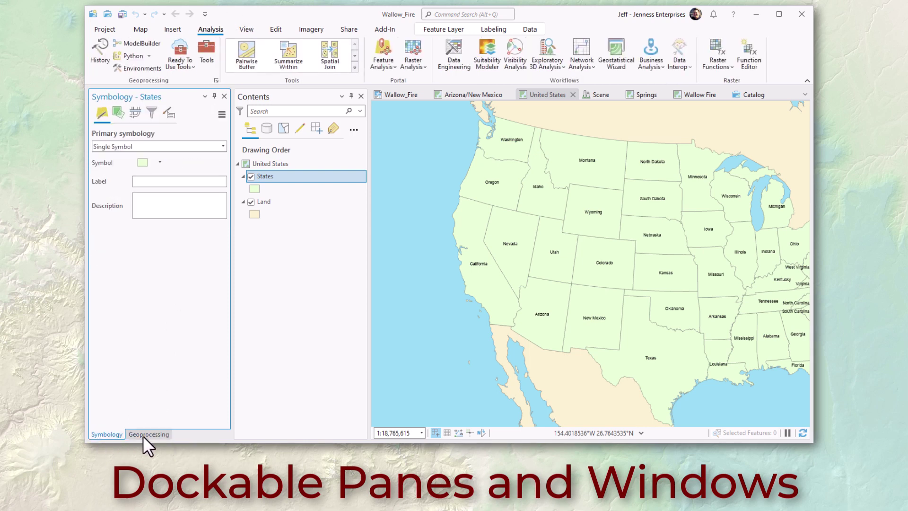
pyautogui.click(143, 435)
# - Dock the Contents pane into the same group as Symbology and Geoprocessing, and switch between the three panes
pyautogui.click(292, 98)
pyautogui.moveTo(292, 98); pyautogui.dragTo(157, 257)
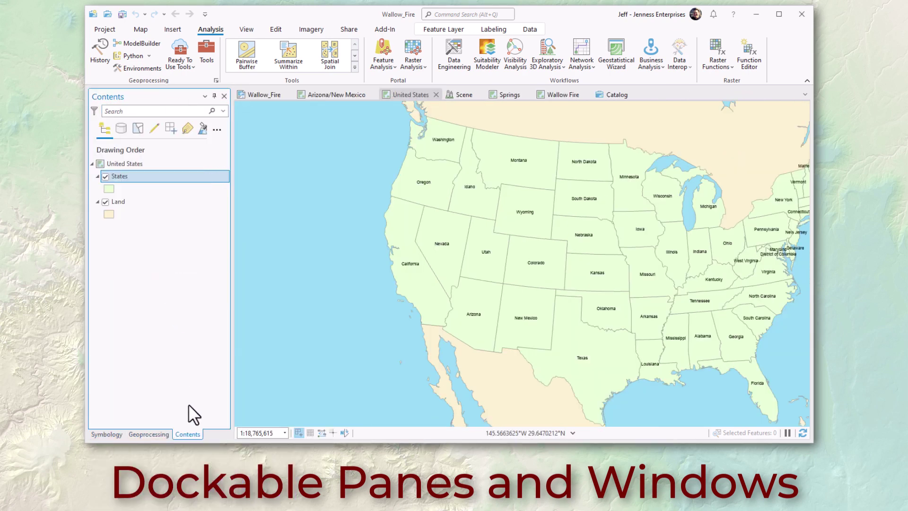
pyautogui.click(154, 433)
pyautogui.click(105, 435)
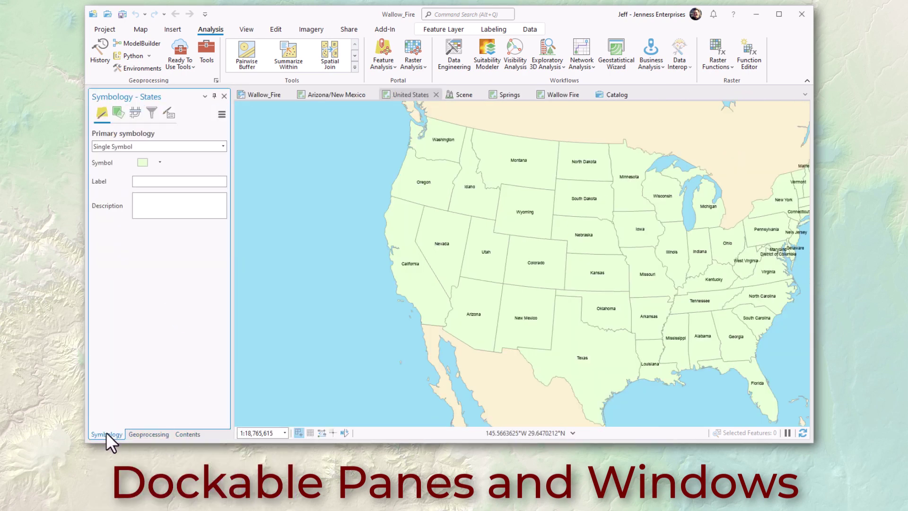
pyautogui.click(179, 433)
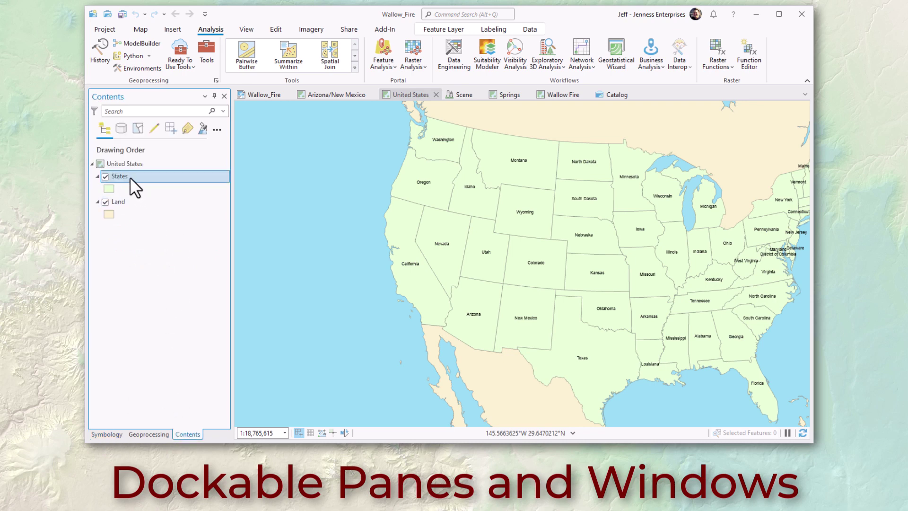
# - Open the States attribute table, dock it below the map, and try moving it to the Contents pane area
pyautogui.hotkey('ctrl', 't')
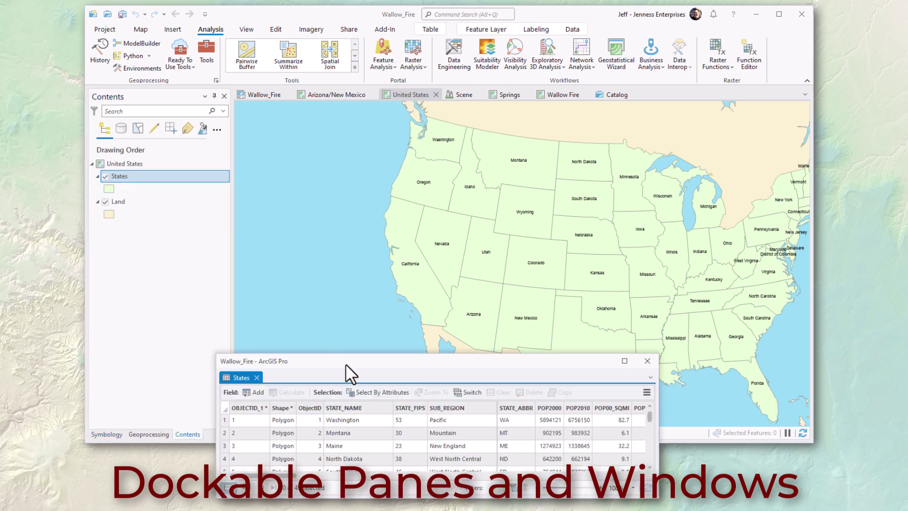
pyautogui.moveTo(345, 354); pyautogui.dragTo(512, 287)
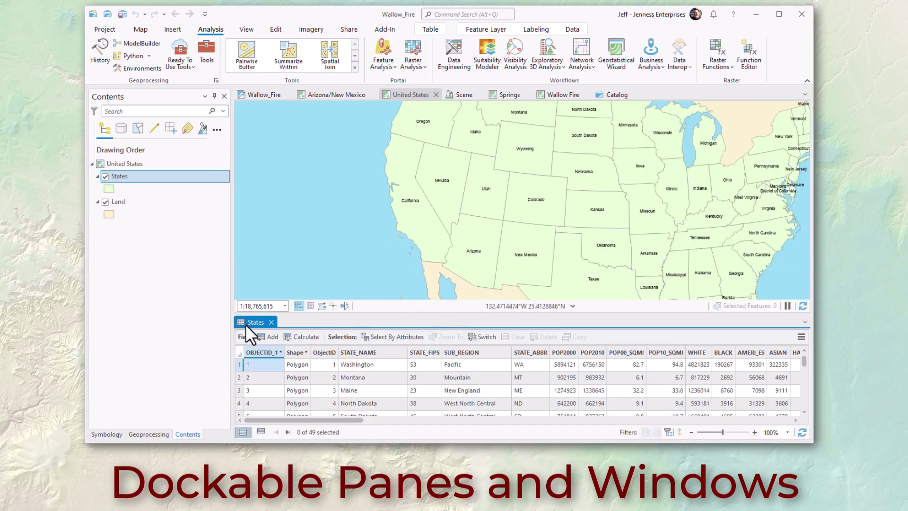
pyautogui.moveTo(248, 324); pyautogui.dragTo(144, 368)
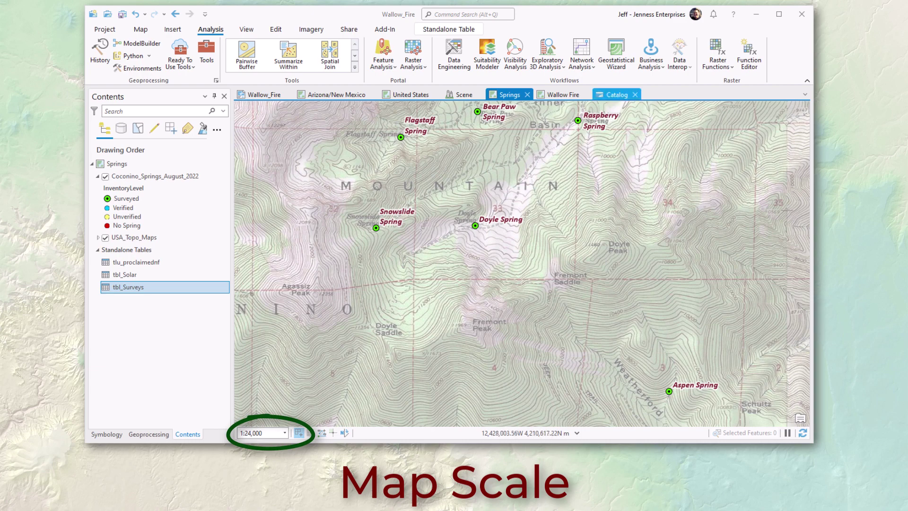
# - Switch to the Wallow Fire map, open its map scale value for editing, and select the map's entry in Contents
pyautogui.click(562, 96)
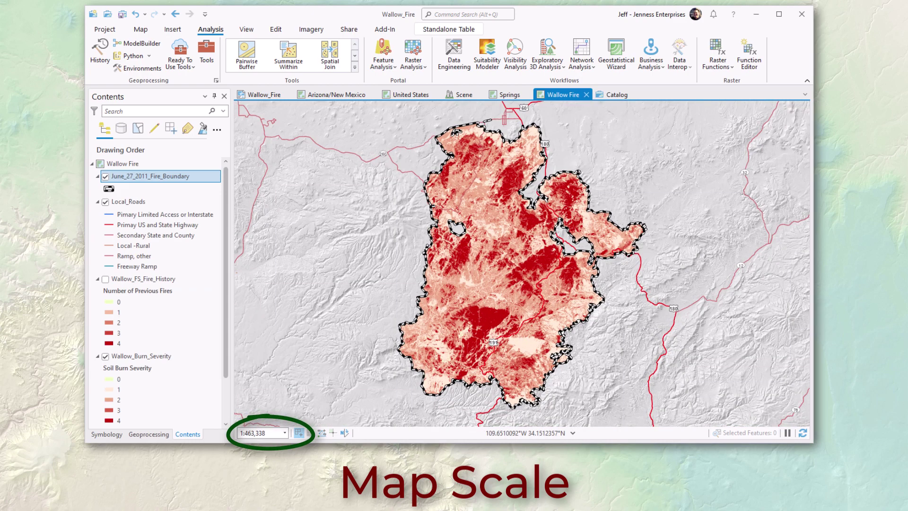
pyautogui.click(256, 432)
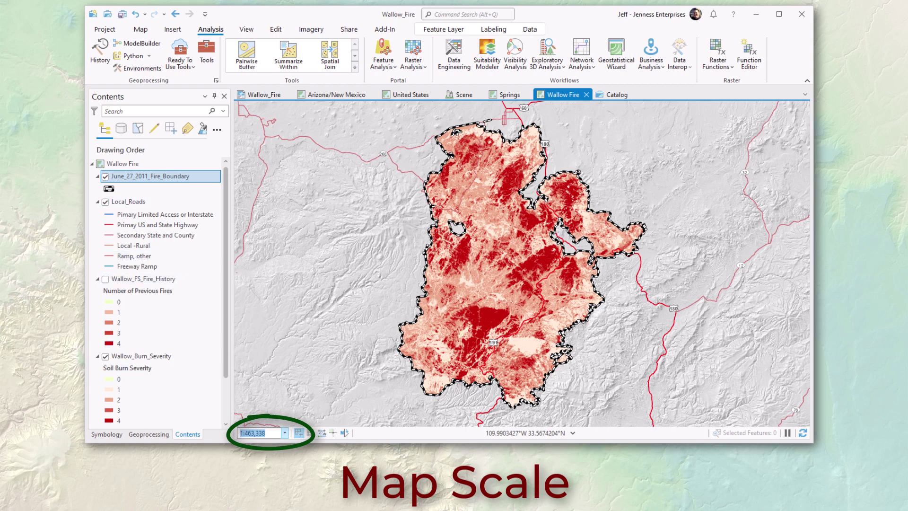
pyautogui.click(123, 164)
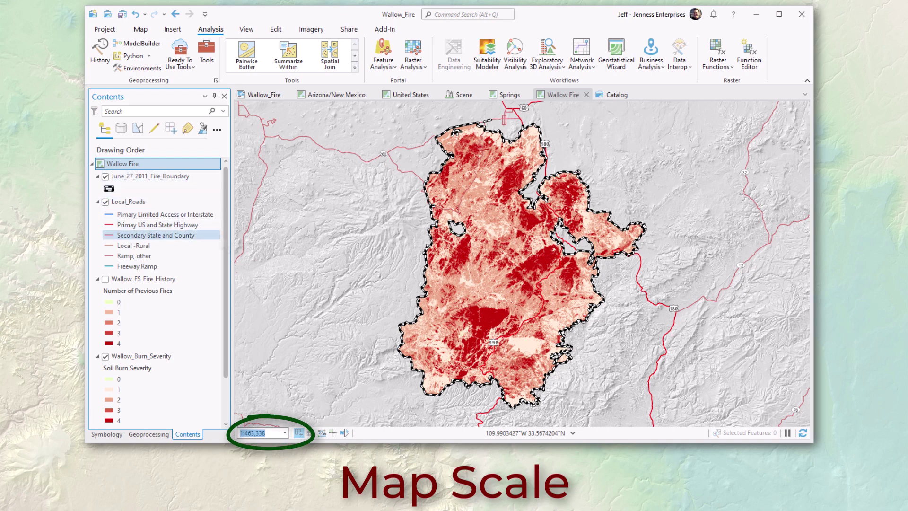
# - Compare the map scale settings of the Wallow Fire map and the Wallow_Fire layout by switching between the two views
pyautogui.click(278, 431)
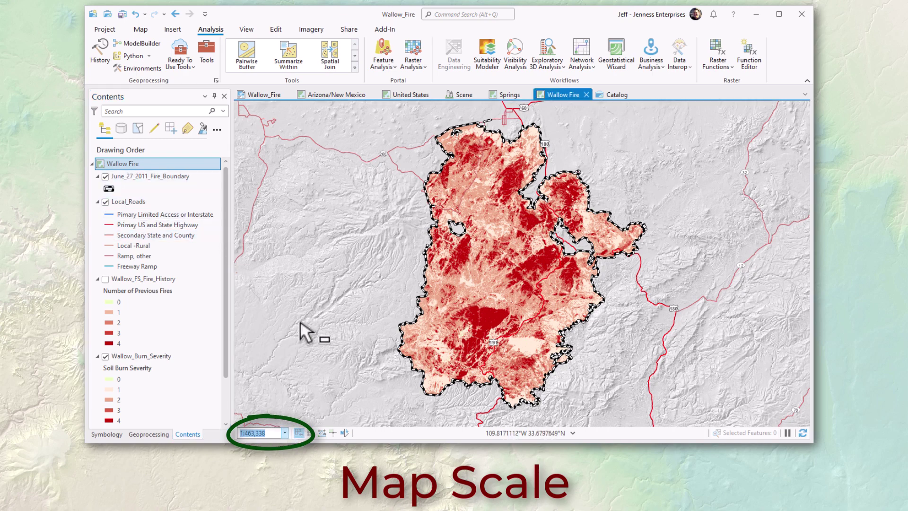
pyautogui.click(251, 90)
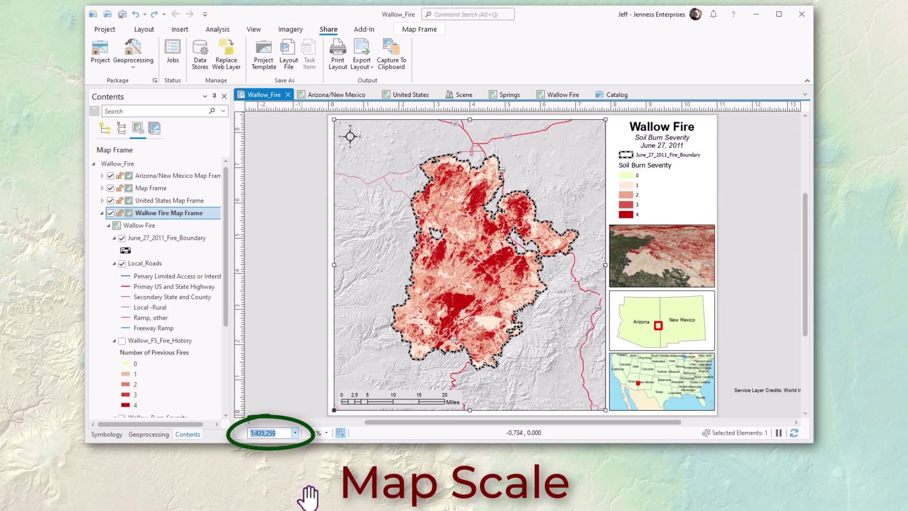
pyautogui.click(282, 433)
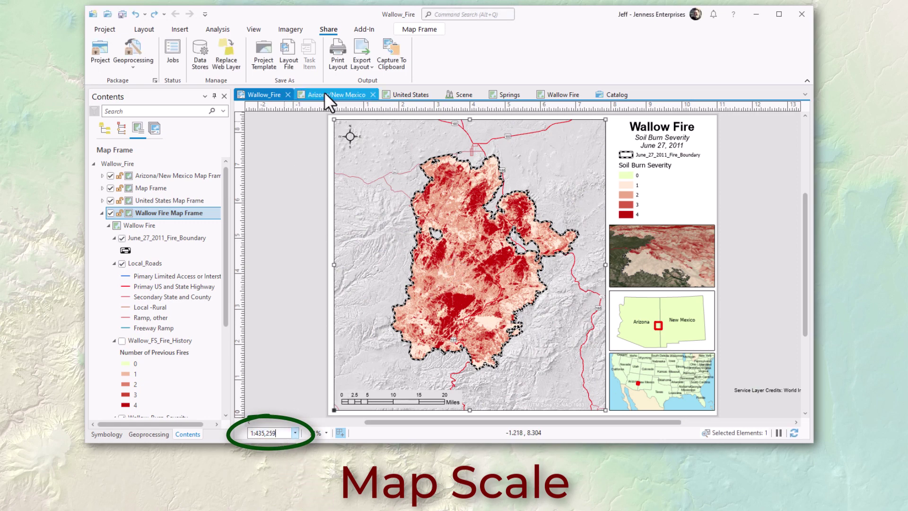
pyautogui.click(550, 92)
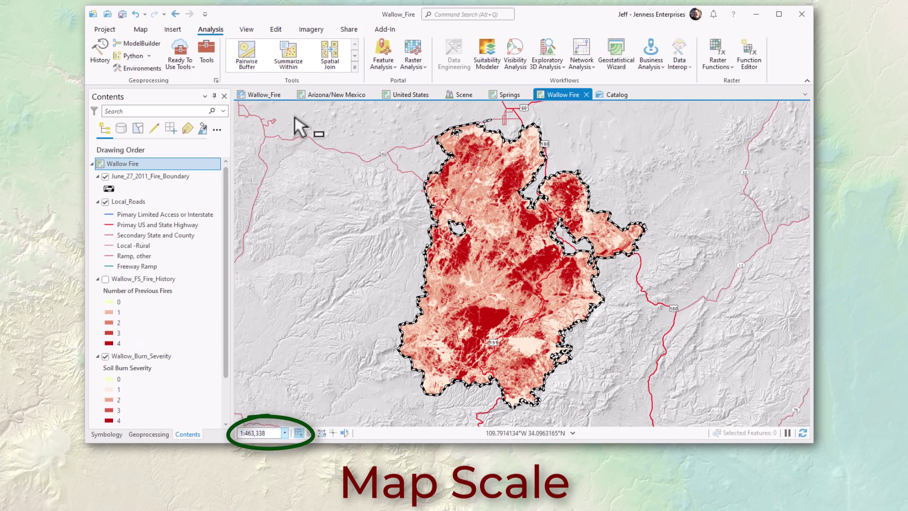
# - Select the United States and Arizona/New Mexico map frames in the Wallow_Fire layout to compare their scales, and leave the activated Wallow Fire frame
pyautogui.click(265, 95)
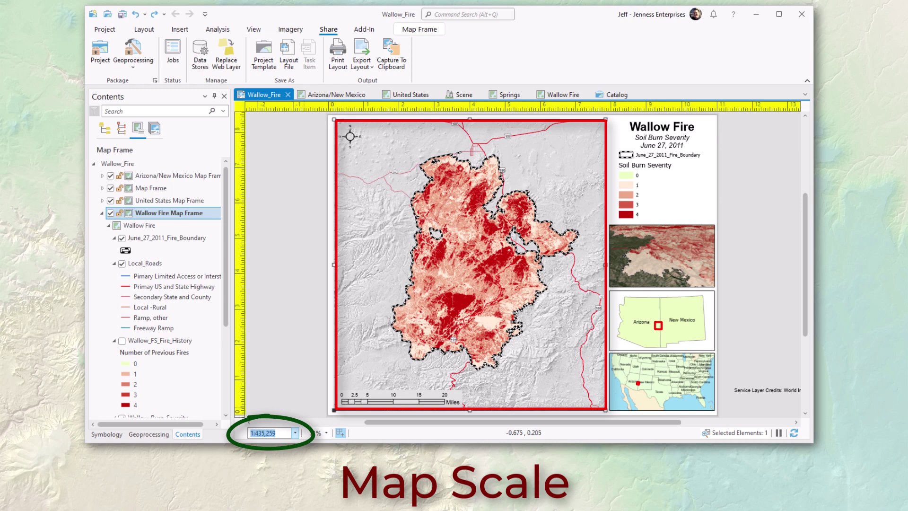
pyautogui.click(669, 390)
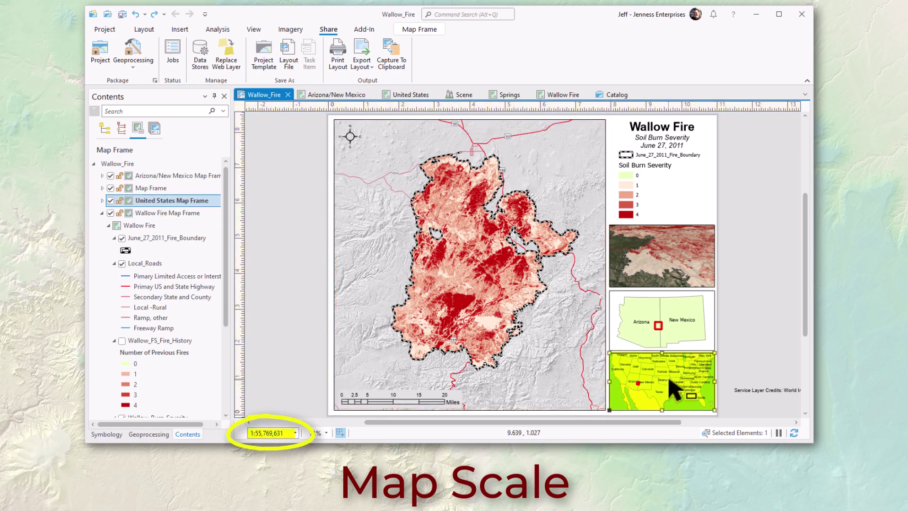
pyautogui.click(658, 329)
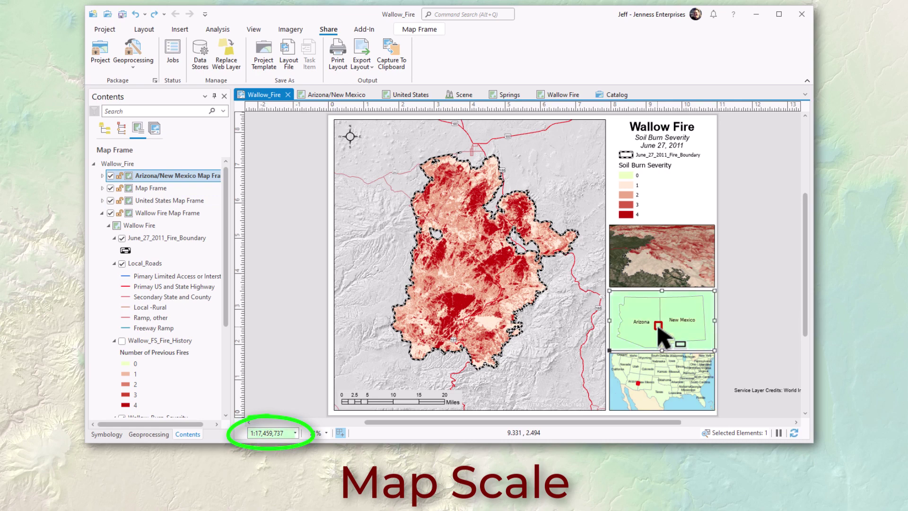
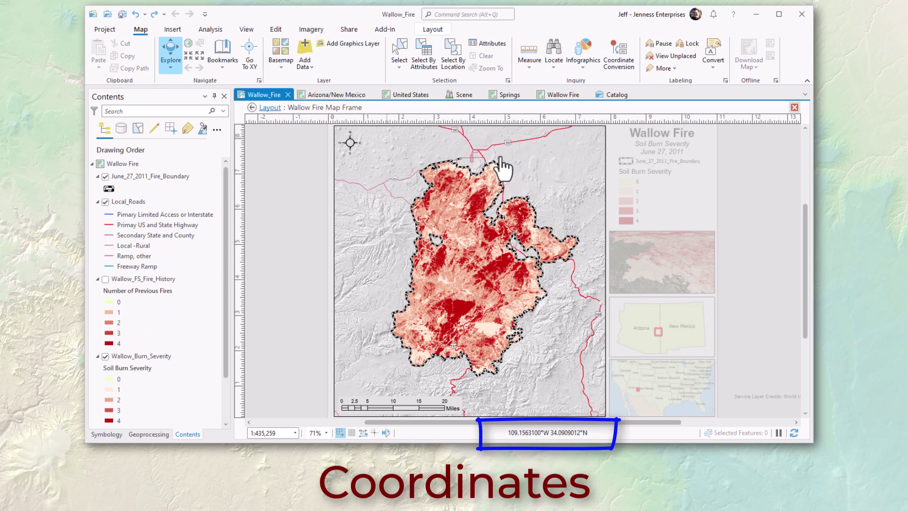
pyautogui.click(270, 107)
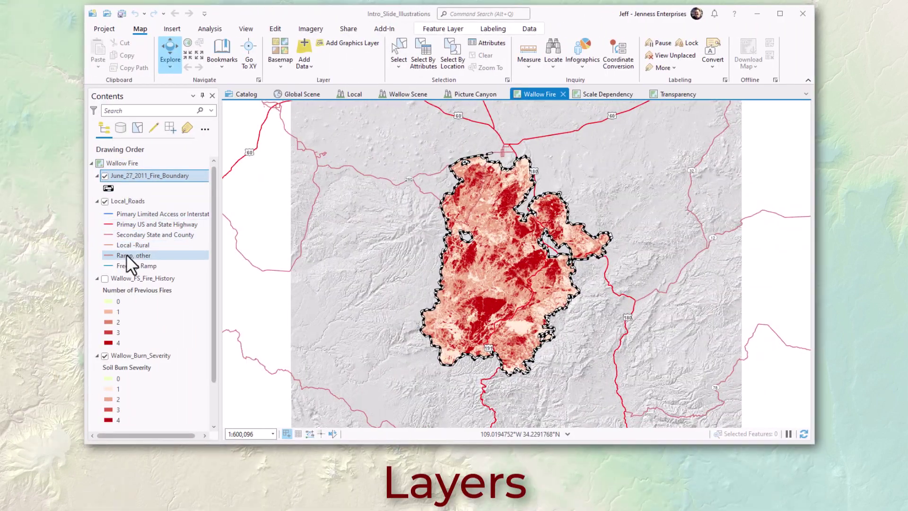
# - Select individual layers of the Wallow Fire map in Contents, and toggle the June_27_2011_Fire_Boundary layer's visibility off and on
pyautogui.click(127, 279)
pyautogui.click(125, 353)
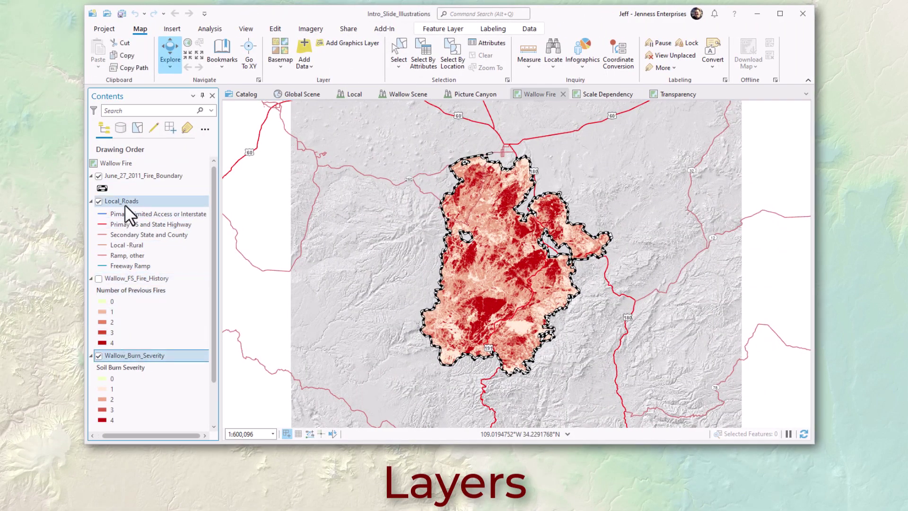
pyautogui.click(126, 176)
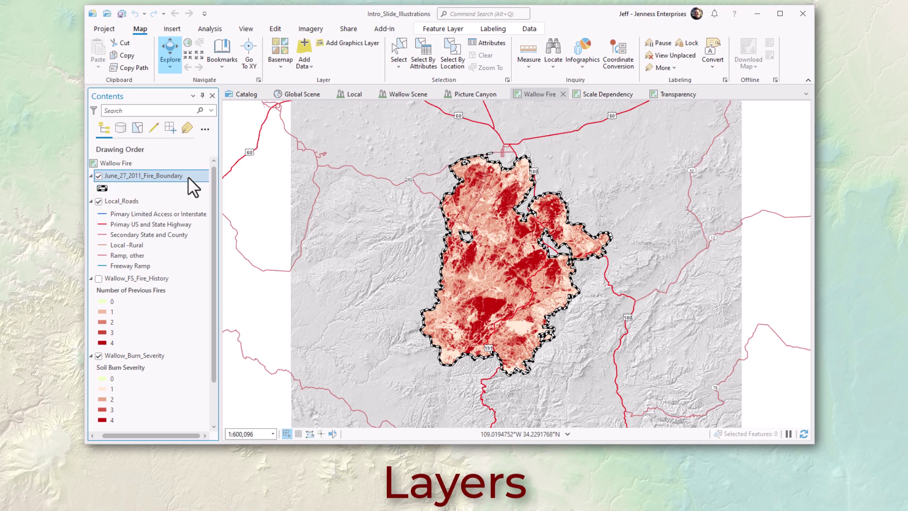
pyautogui.click(99, 176)
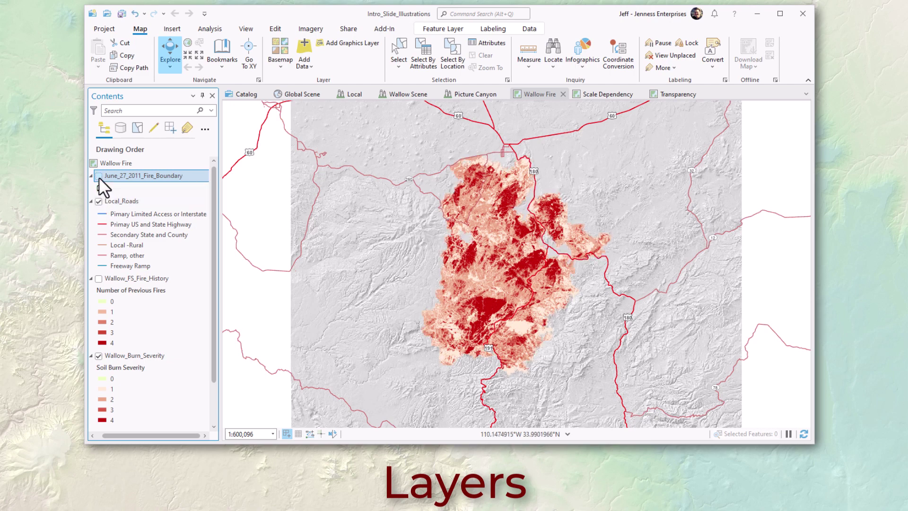
pyautogui.click(98, 176)
# - Examine the data source and full database path in the June_27_2011_Fire_Boundary layer's properties, widening the dialog, and close it
pyautogui.rightClick(163, 175)
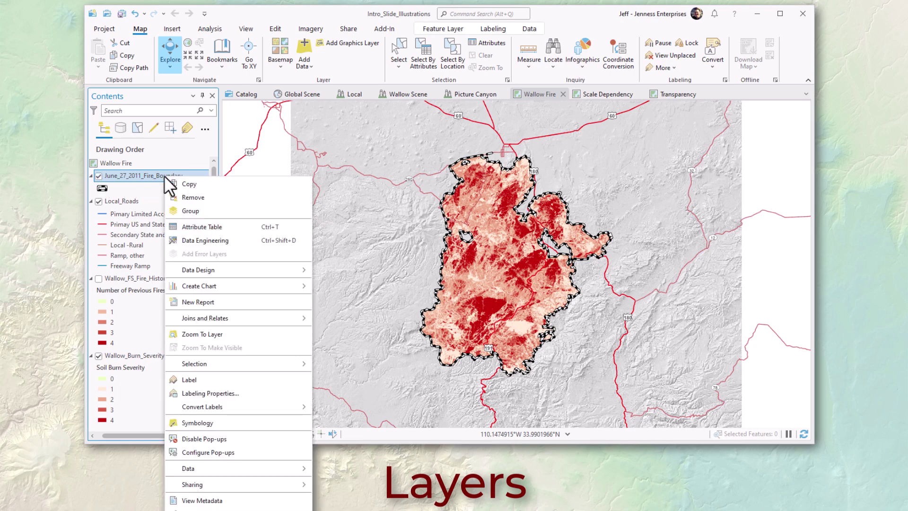
pyautogui.click(208, 509)
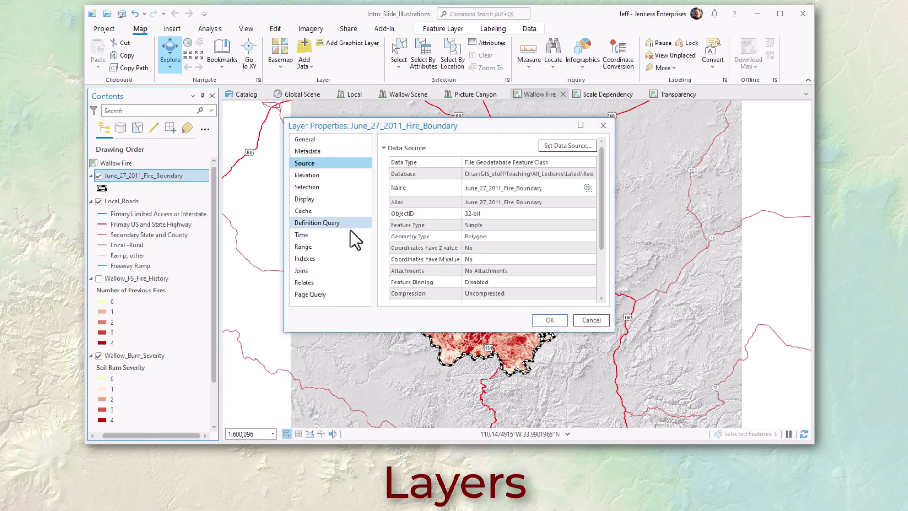
pyautogui.moveTo(613, 238); pyautogui.dragTo(795, 239)
pyautogui.click(465, 172)
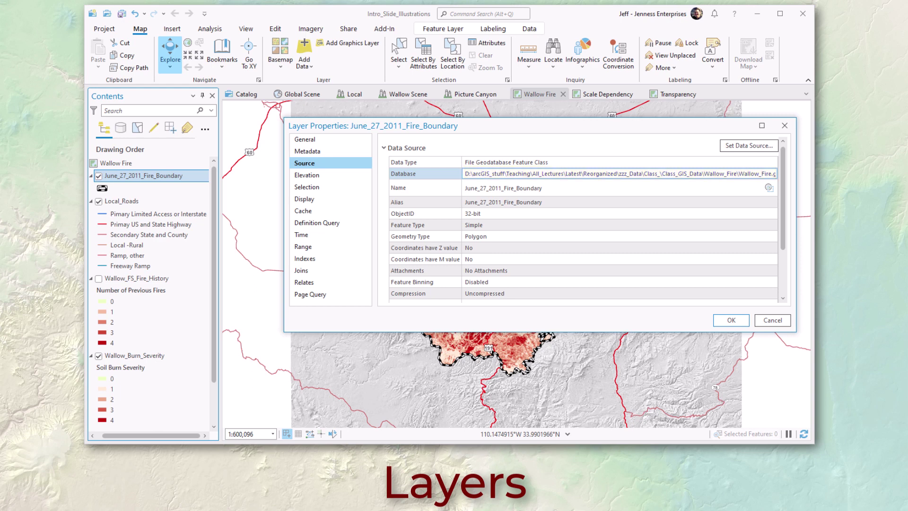
pyautogui.press('Escape')
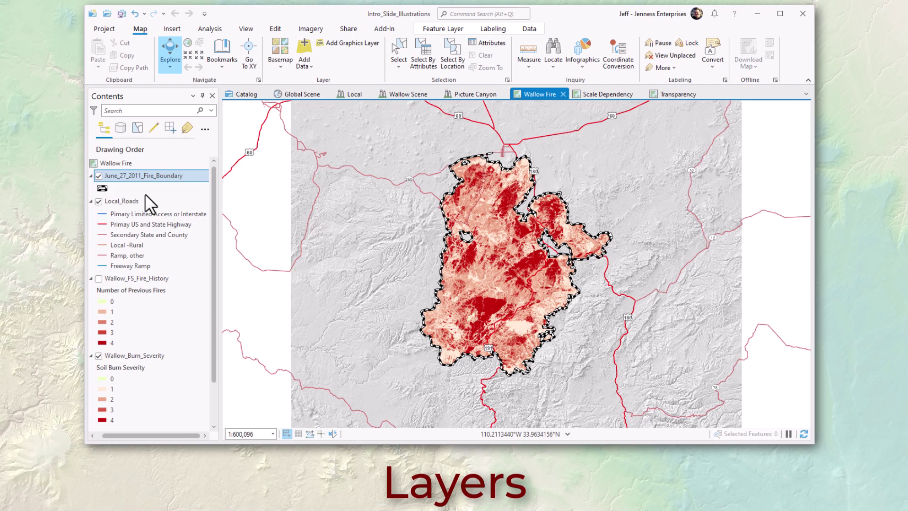
# - Show the available actions for the June_27_2011_Fire_Boundary feature class in the Catalog view, and dismiss them
pyautogui.click(247, 93)
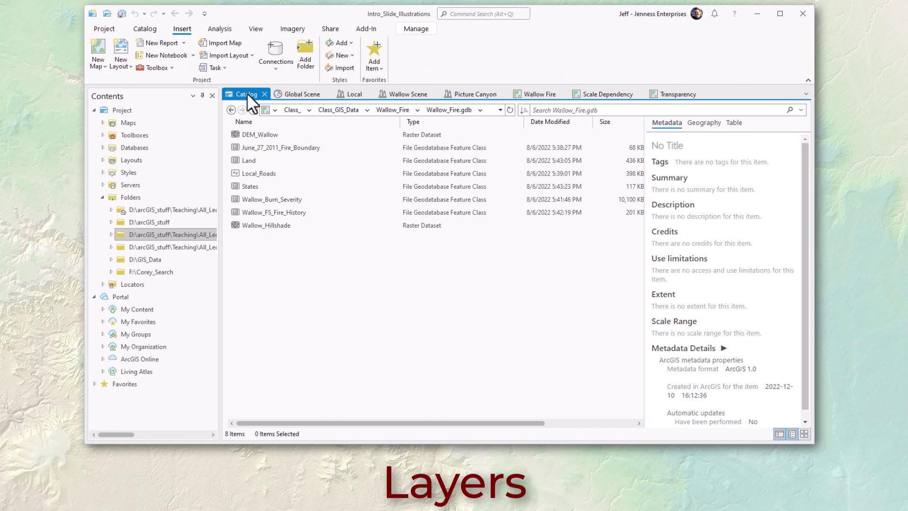
pyautogui.rightClick(270, 147)
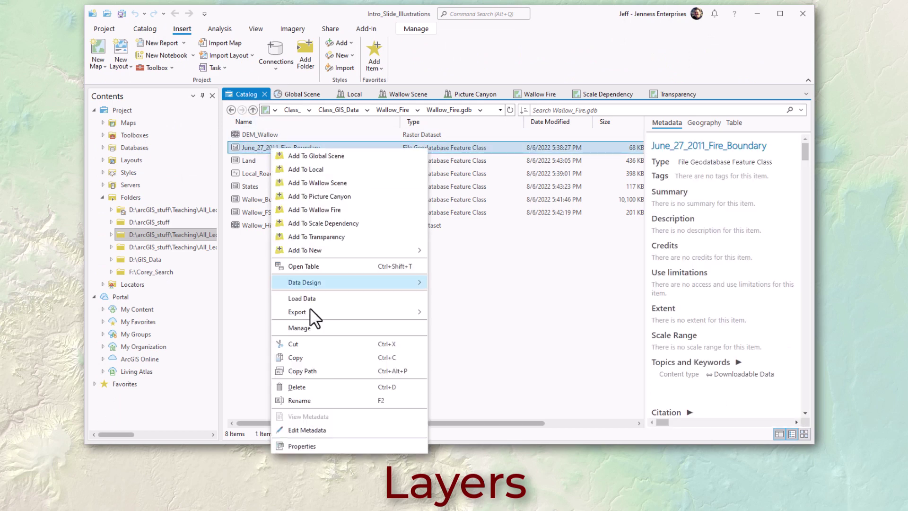
pyautogui.click(254, 322)
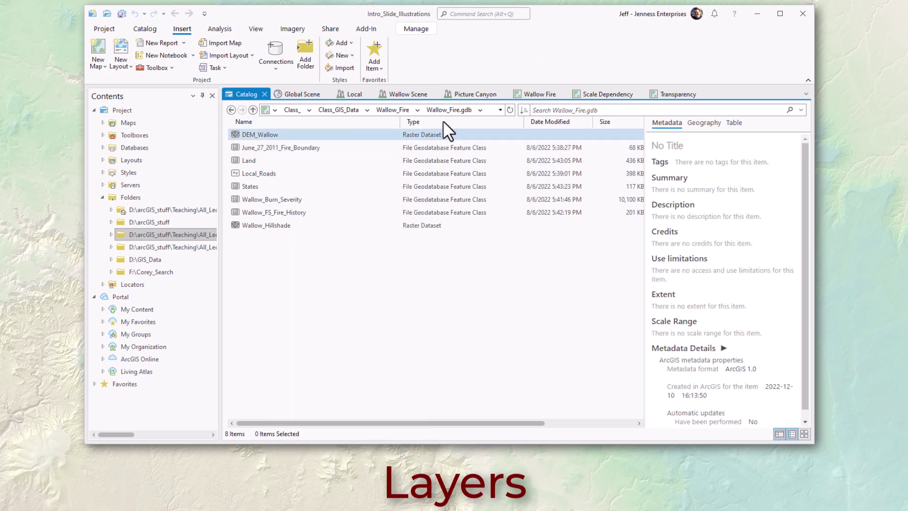
# - Switch to the Scale Dependency map, toggle the Roads group layer off and on, and collapse and re-expand it
pyautogui.click(589, 92)
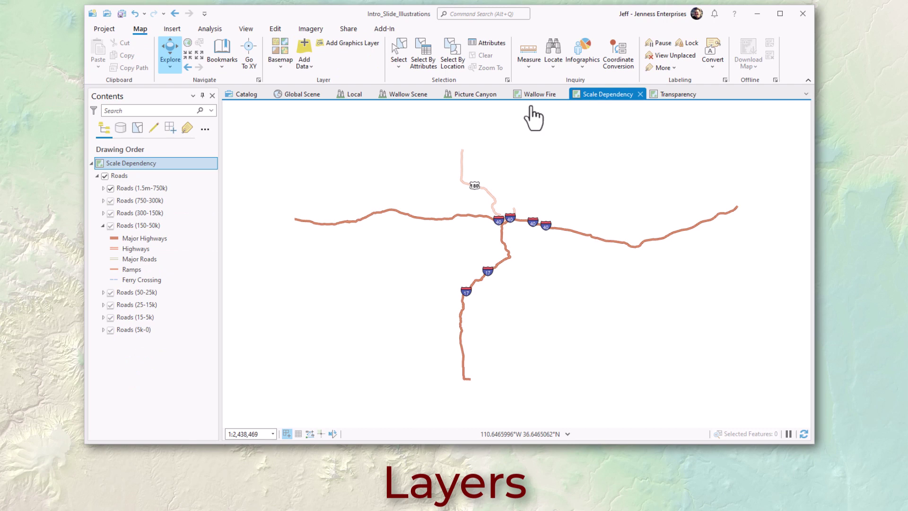
pyautogui.click(104, 176)
pyautogui.click(104, 175)
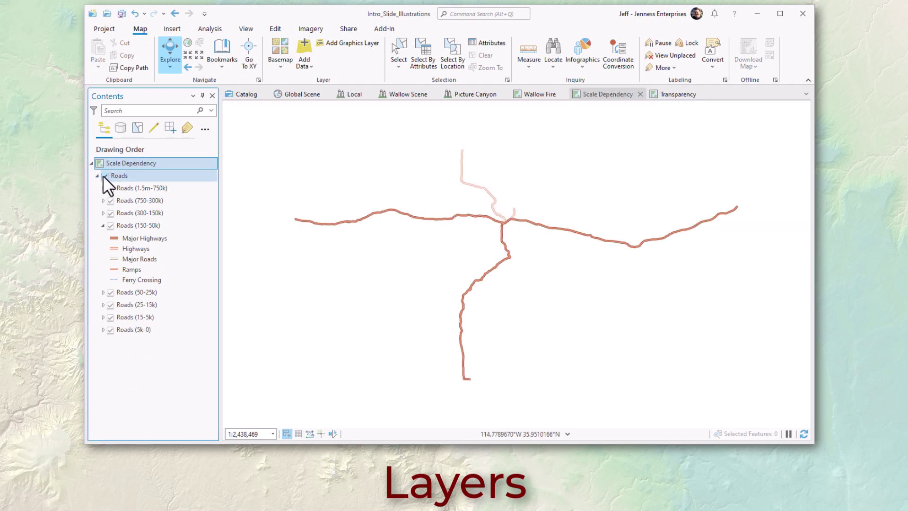
pyautogui.click(98, 175)
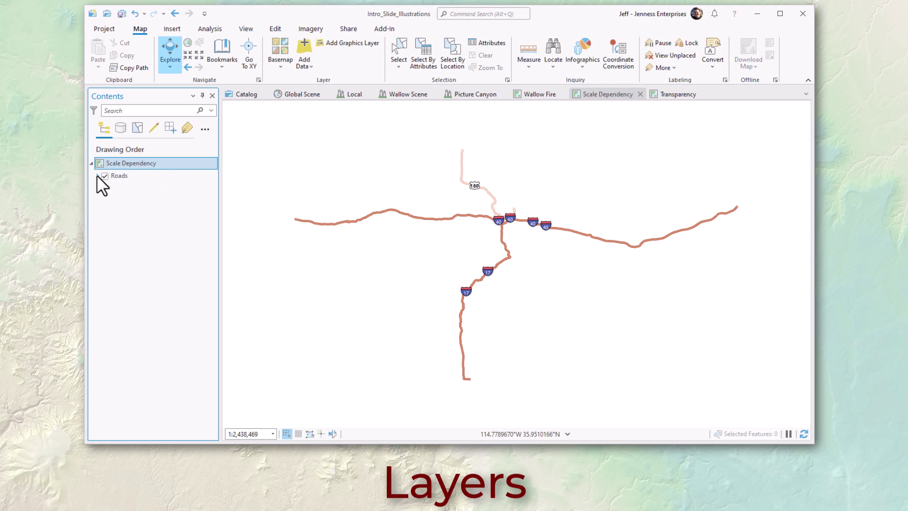
pyautogui.click(97, 175)
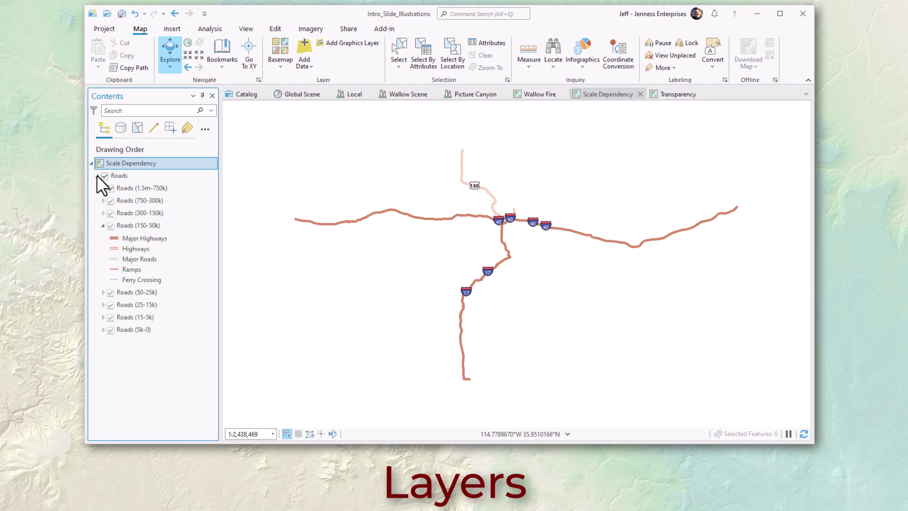
# - Look at the sharing options of the Roads group layer, including Save As Layer File, and dismiss them
pyautogui.rightClick(124, 175)
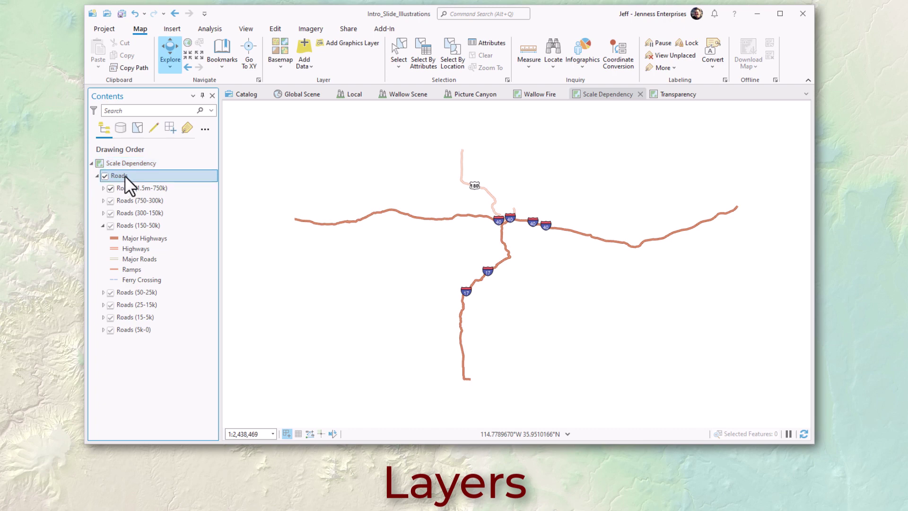
pyautogui.moveTo(170, 327)
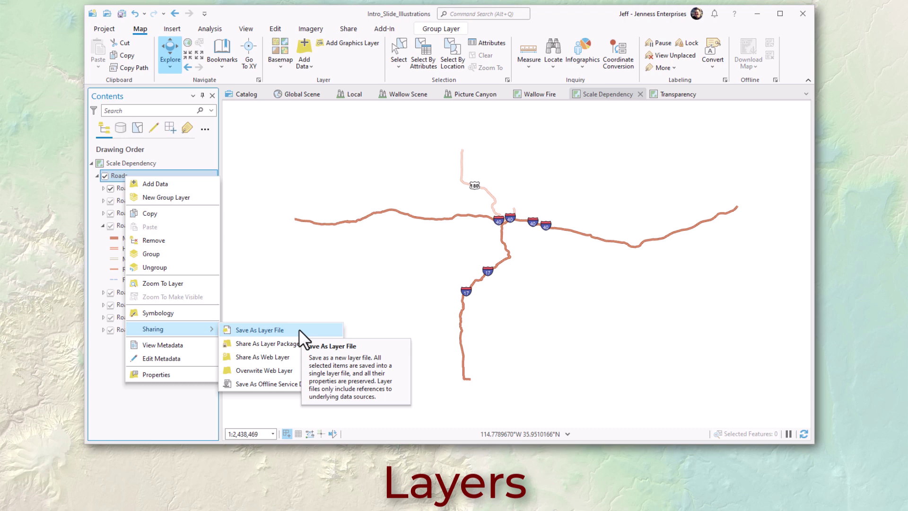
pyautogui.click(110, 347)
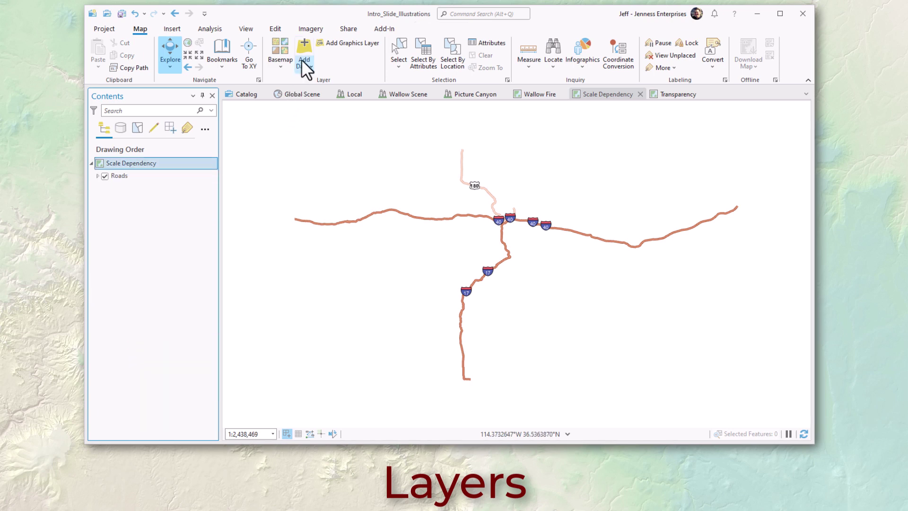
# - Add the layer file Multi_Scale_Roads.lyrx from the Flagstaff_Roads Data folder to the Scale Dependency map
pyautogui.click(303, 64)
pyautogui.click(311, 87)
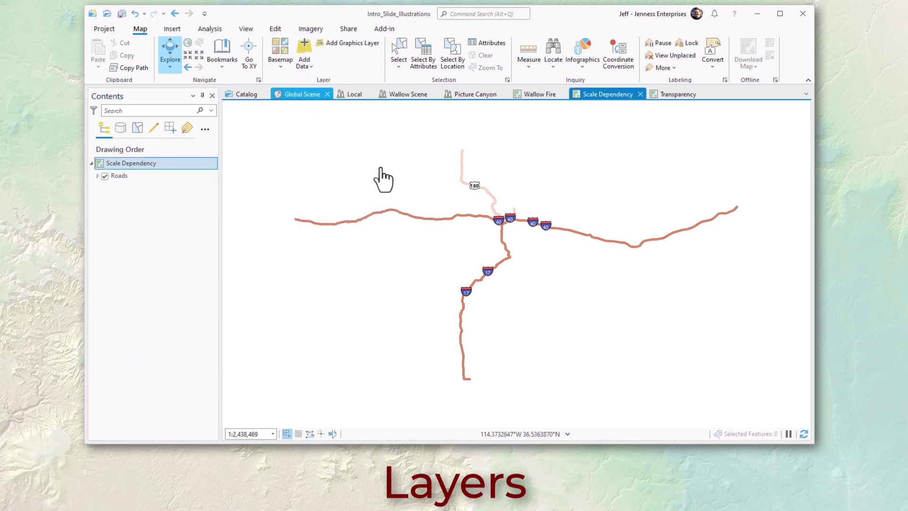
pyautogui.doubleClick(222, 261)
pyautogui.click(223, 264)
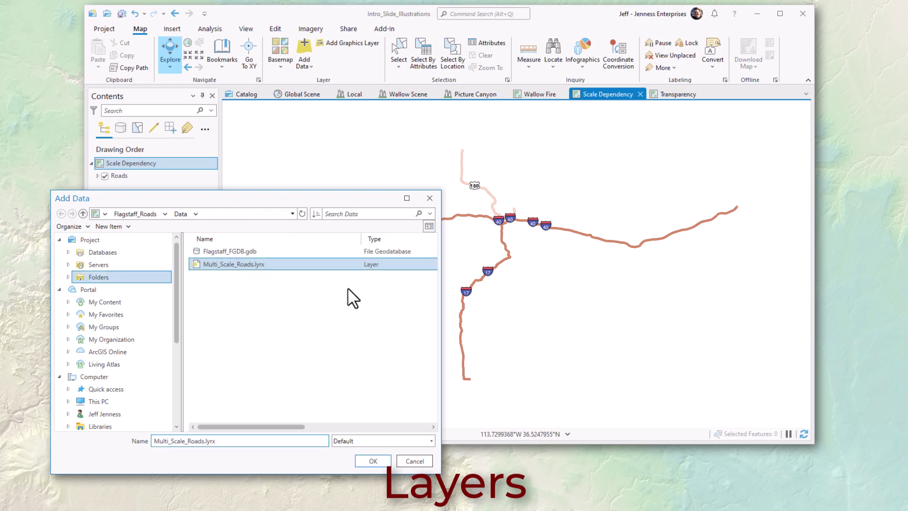
pyautogui.click(375, 460)
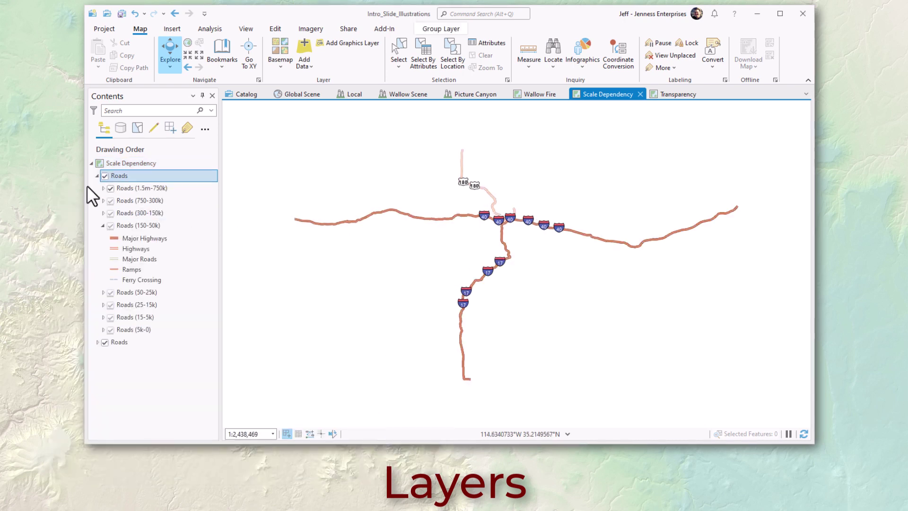
# - Remove the newly added upper Roads group layer from the Scale Dependency map
pyautogui.click(96, 175)
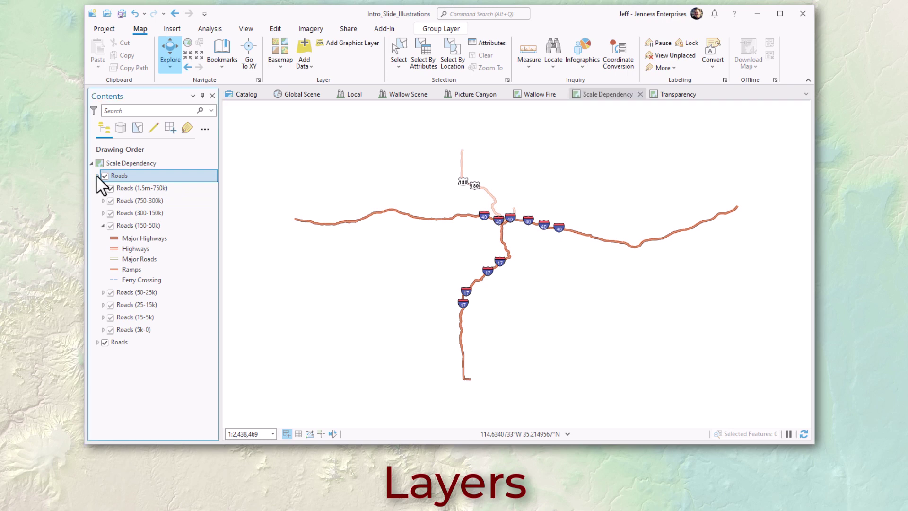
pyautogui.rightClick(128, 174)
pyautogui.click(155, 239)
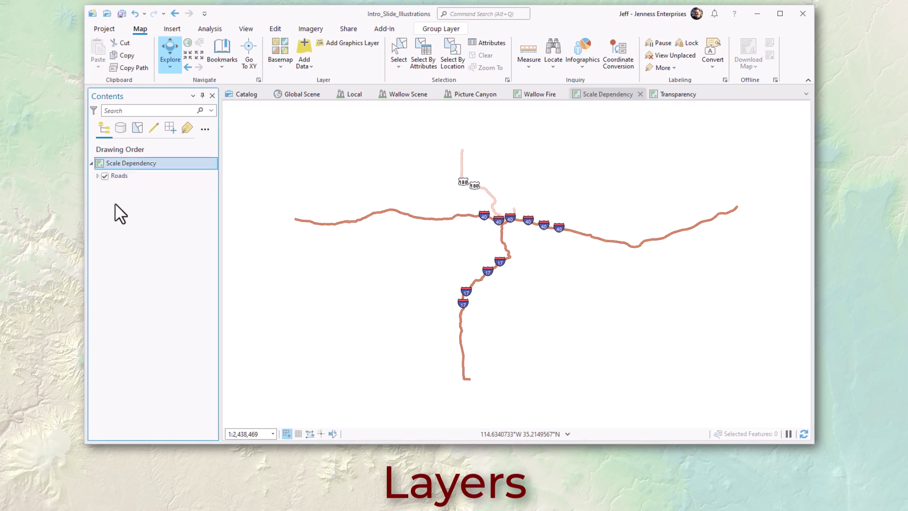
# - Expand the Roads group and zoom into the street grid near the highway junction to examine which Roads layer draws at each scale
pyautogui.click(97, 176)
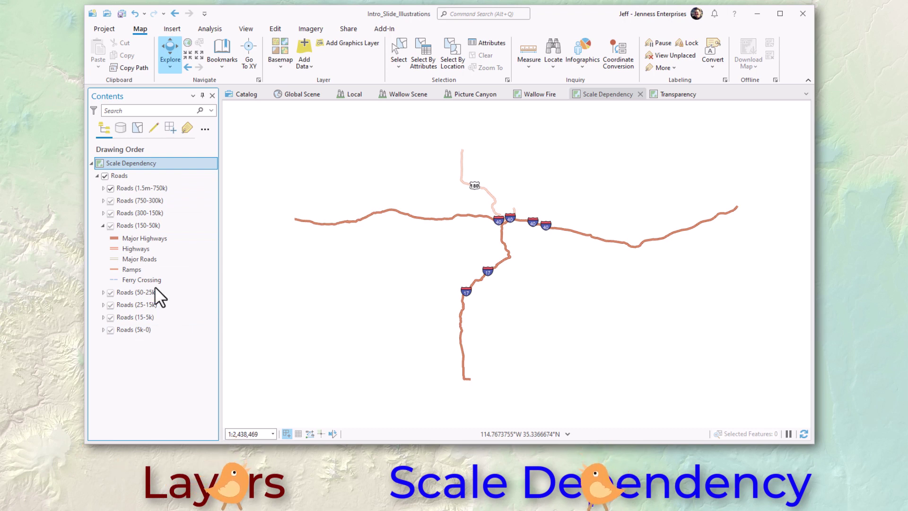
pyautogui.moveTo(493, 213); pyautogui.dragTo(516, 225)
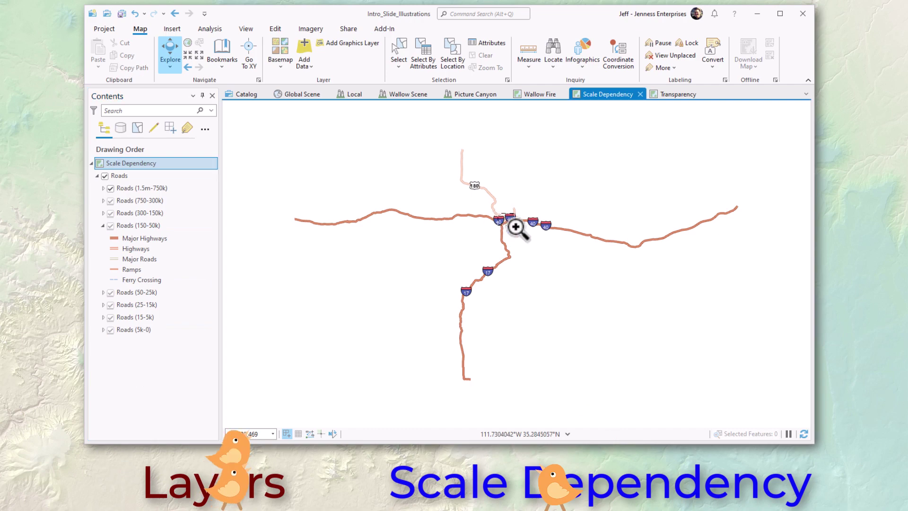
pyautogui.moveTo(456, 287); pyautogui.dragTo(504, 333)
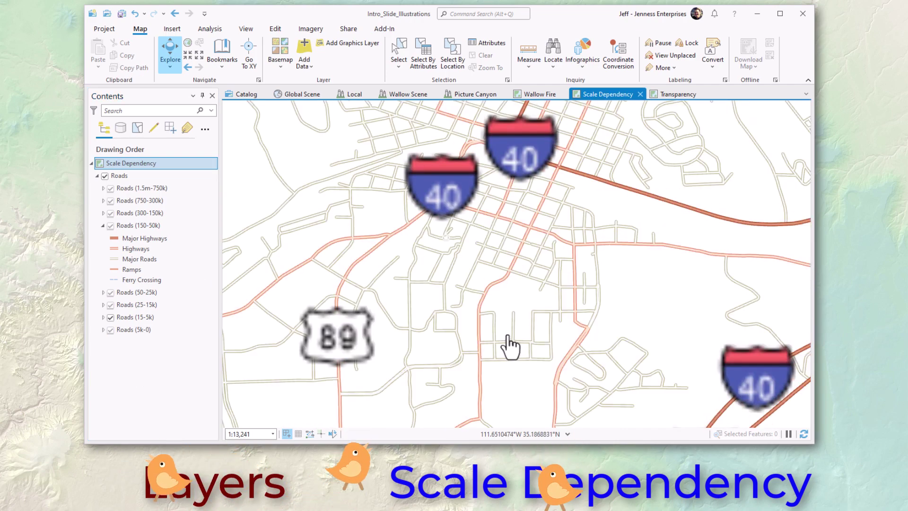
pyautogui.click(504, 230)
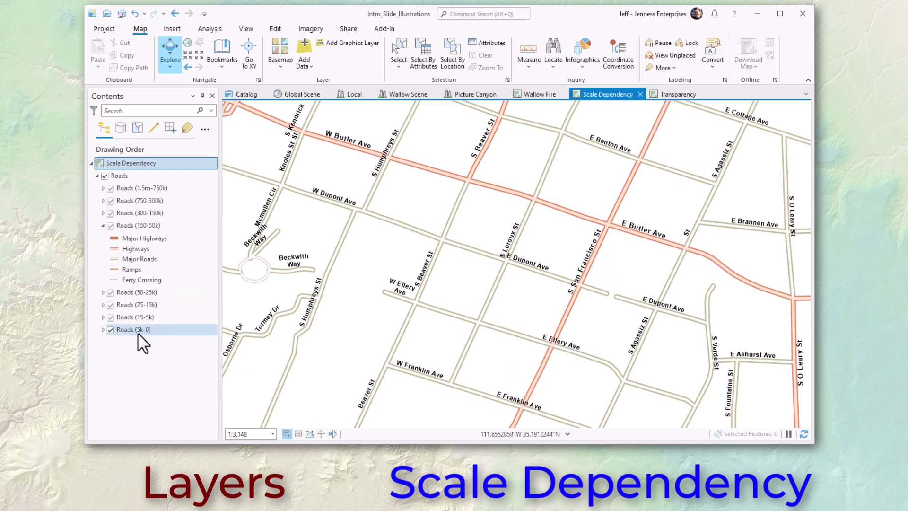
# - Check the visibility range of the Roads (5k-0) layer in its general properties against the current map scale
pyautogui.click(253, 433)
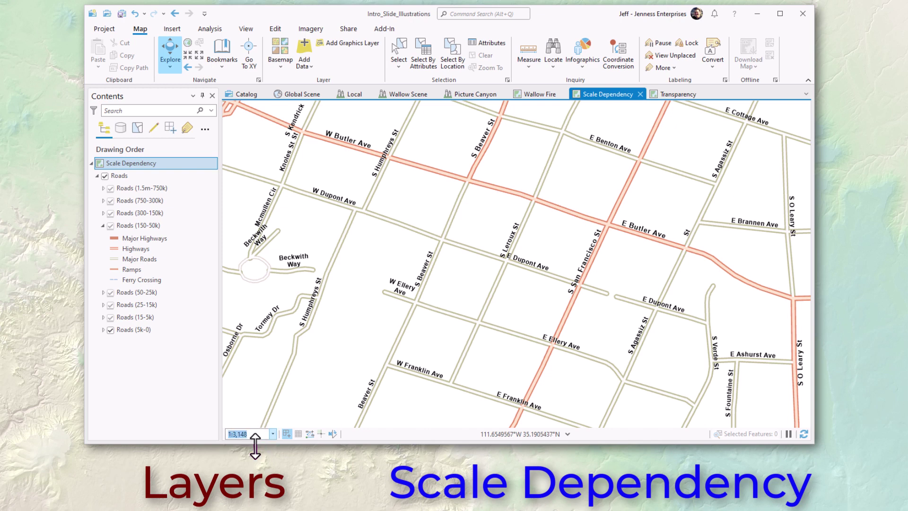
pyautogui.click(191, 409)
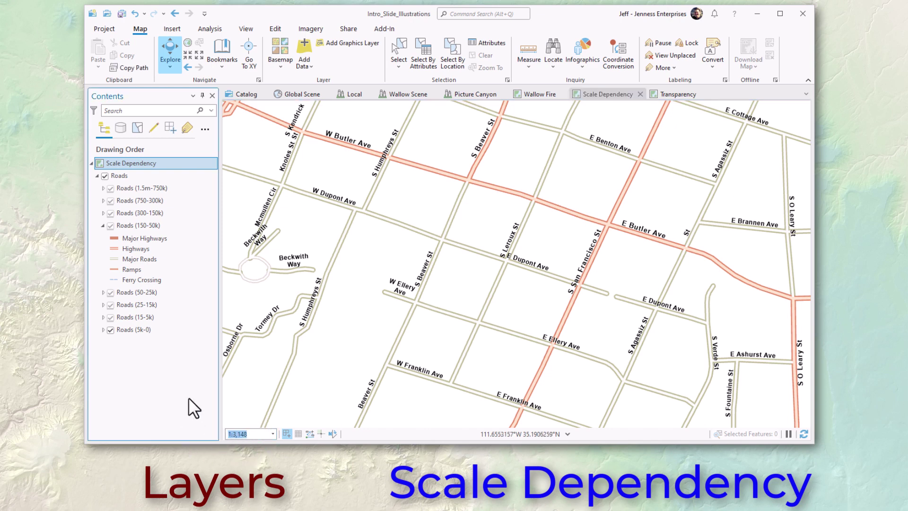
pyautogui.rightClick(138, 330)
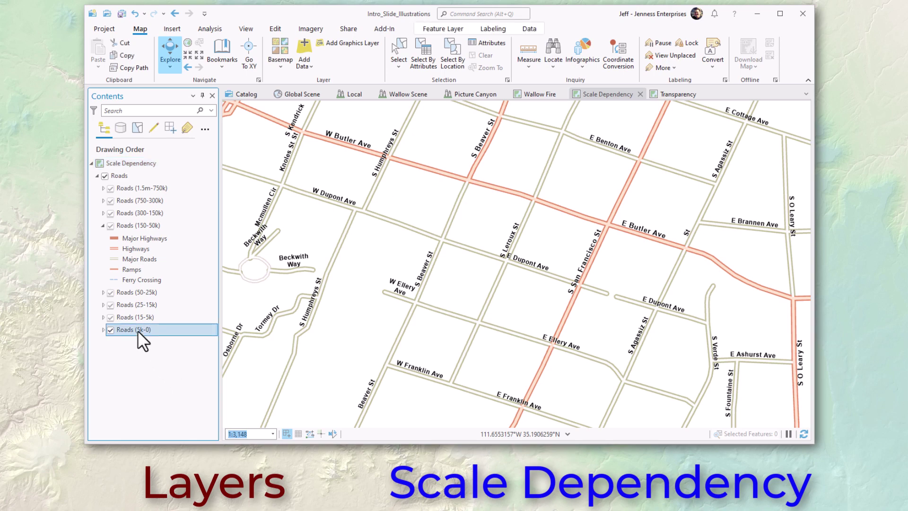
pyautogui.click(166, 344)
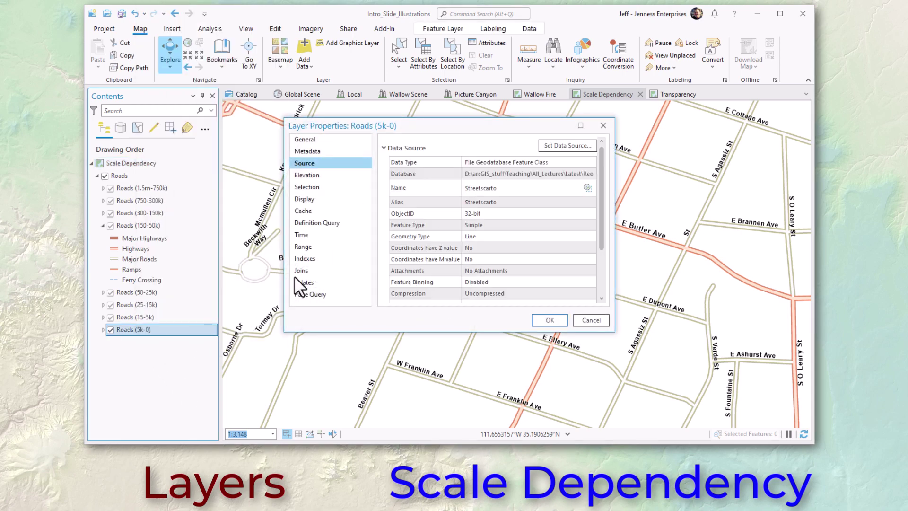
pyautogui.click(313, 139)
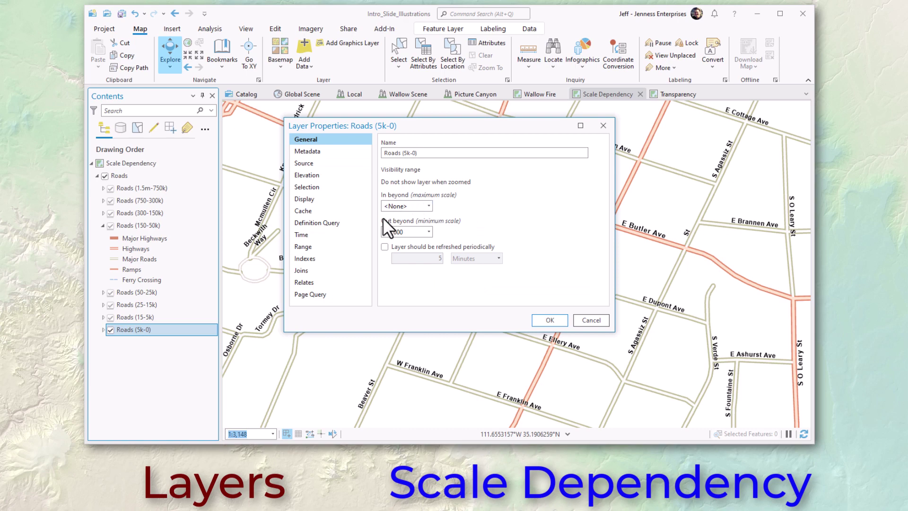
pyautogui.click(549, 320)
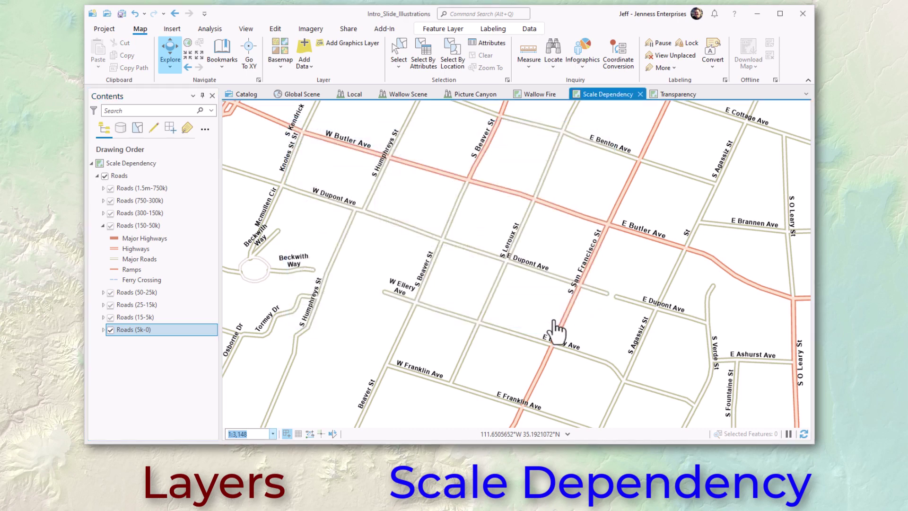
# - In the Transparency map, hide DEM_Wallow to examine the Wallow_Hillshade layer beneath it, and show DEM_Wallow again
pyautogui.click(673, 94)
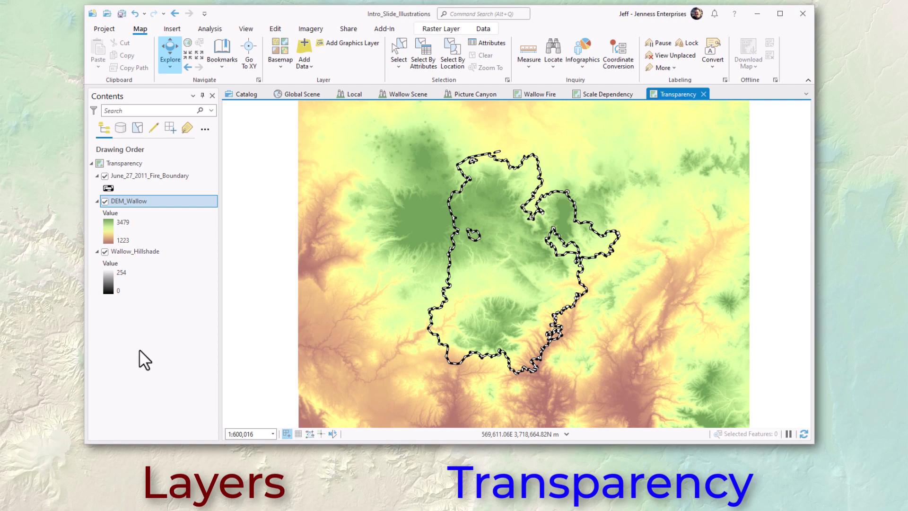
pyautogui.click(105, 201)
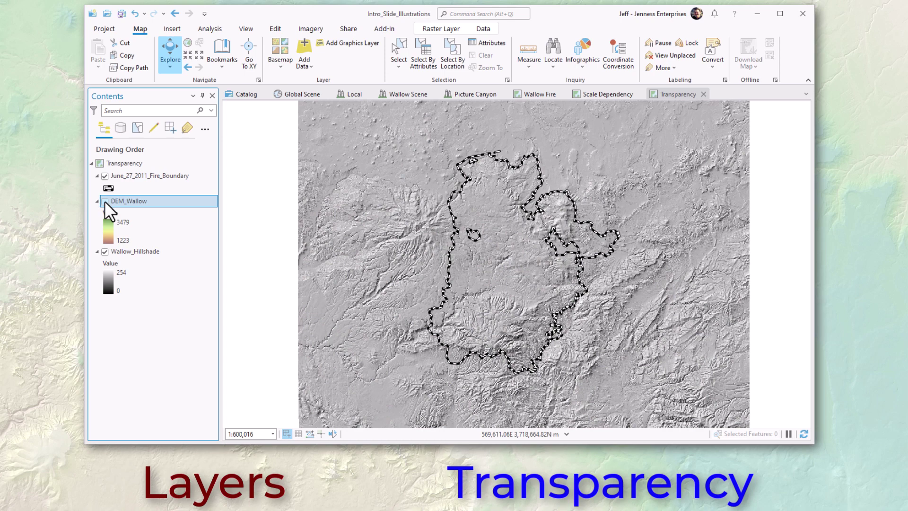
pyautogui.click(133, 251)
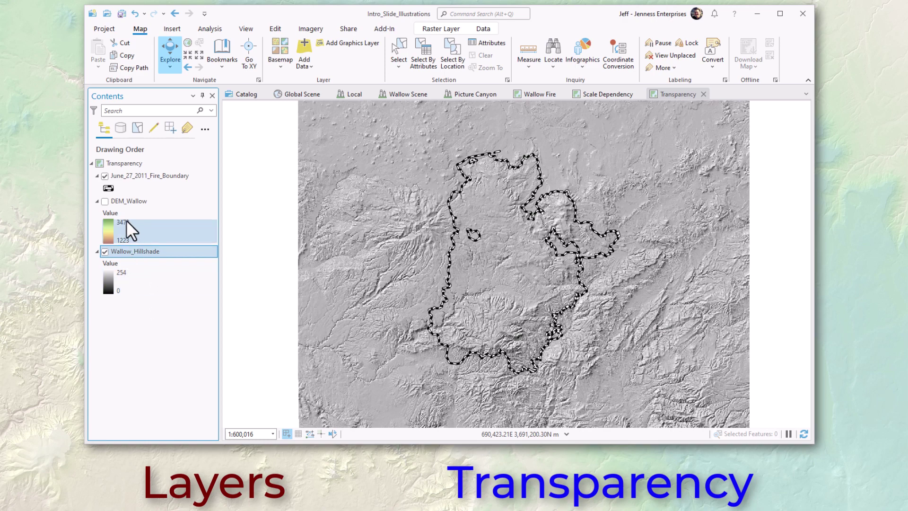
pyautogui.click(105, 201)
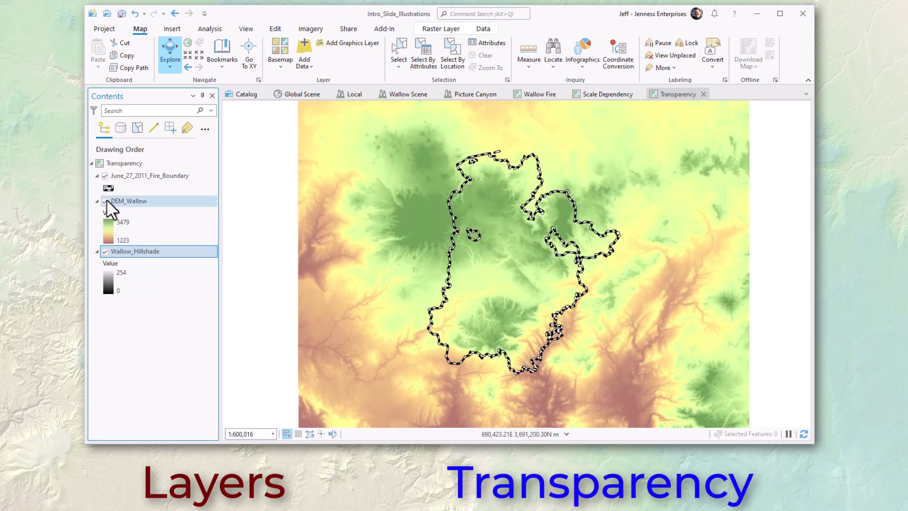
# - Set the transparency of the DEM_Wallow raster layer to 40%
pyautogui.click(147, 200)
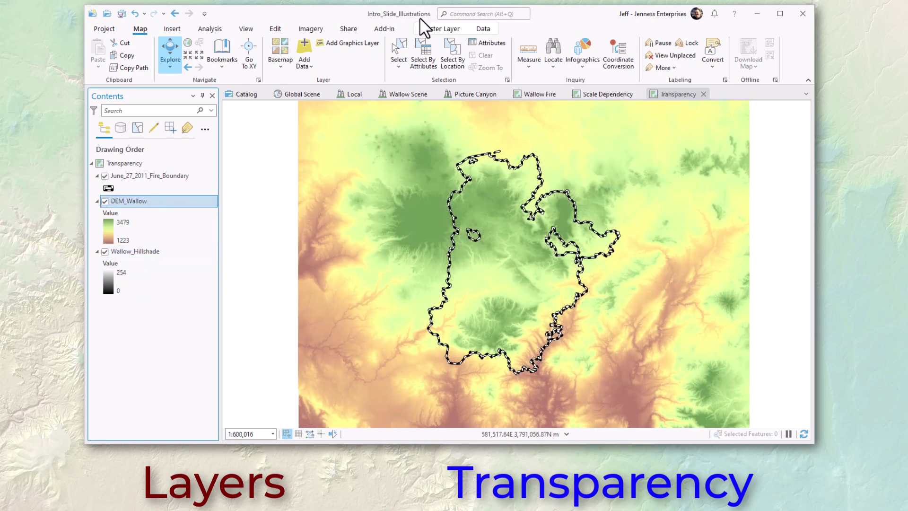
pyautogui.click(442, 29)
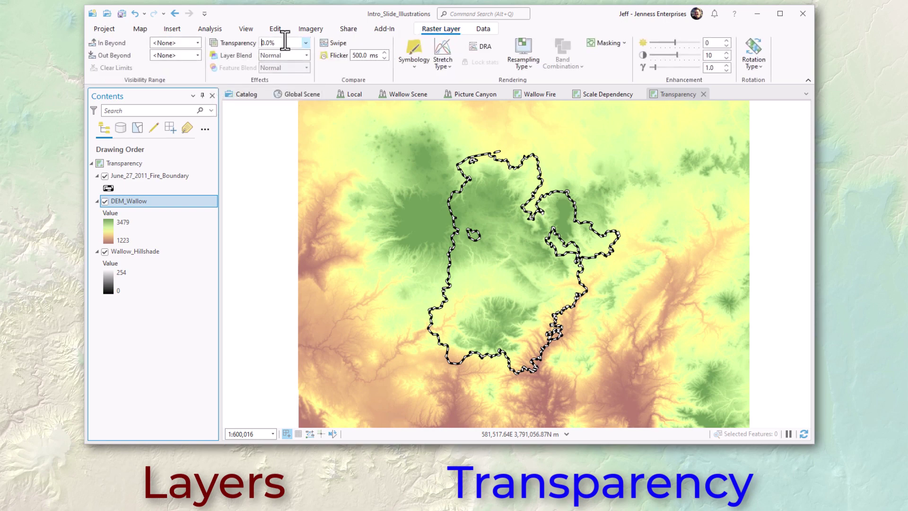
pyautogui.write('4')
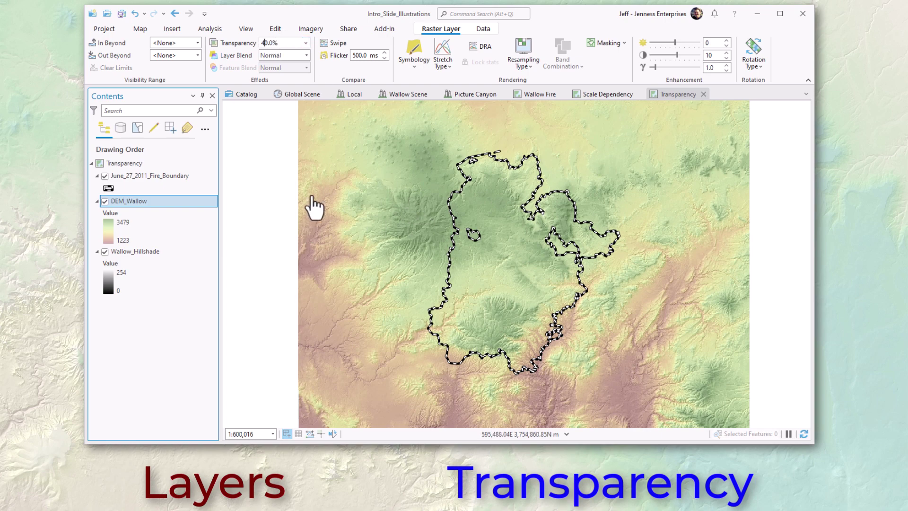
# - Set the map's basemap to Topographic and hide the Wallow_Hillshade and DEM_Wallow layers
pyautogui.click(137, 29)
pyautogui.click(279, 58)
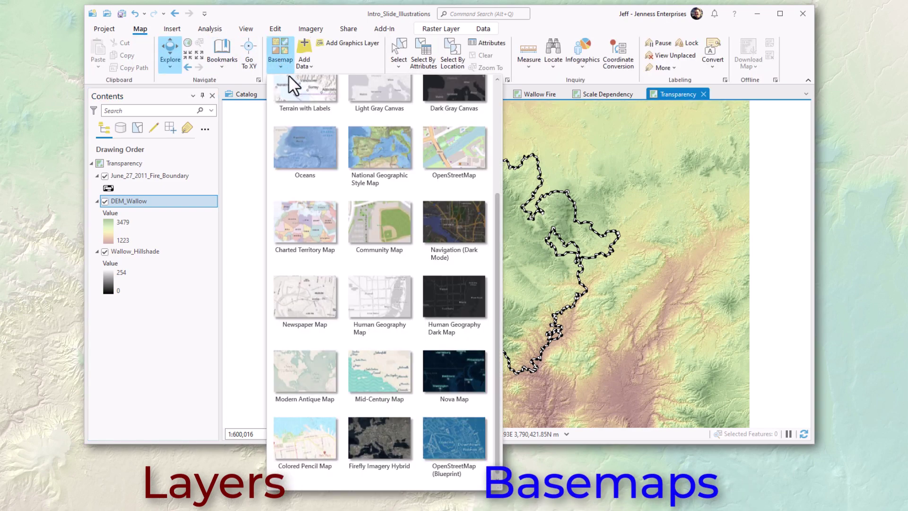
pyautogui.moveTo(499, 207); pyautogui.dragTo(477, 83)
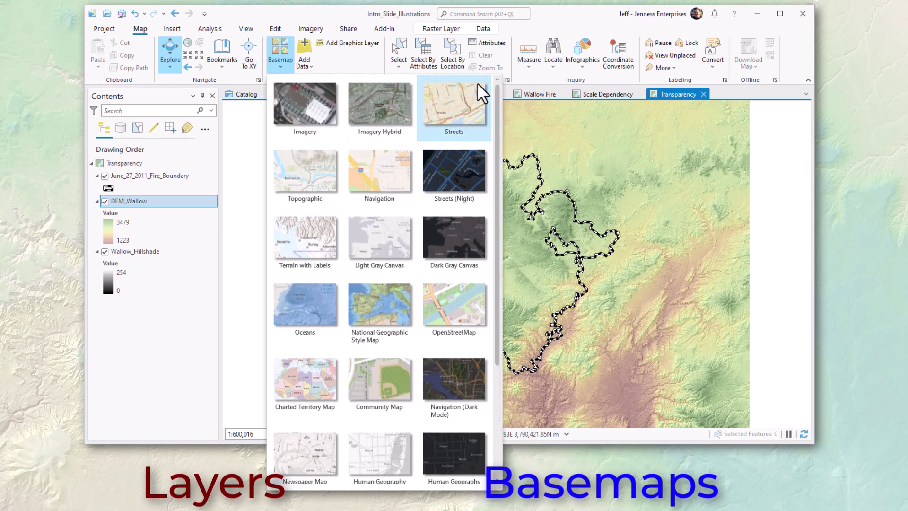
pyautogui.click(314, 167)
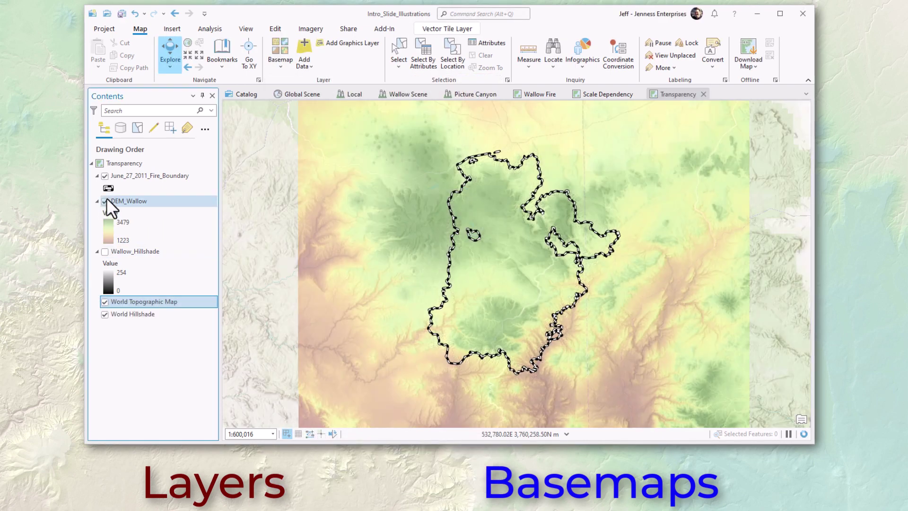
pyautogui.click(105, 200)
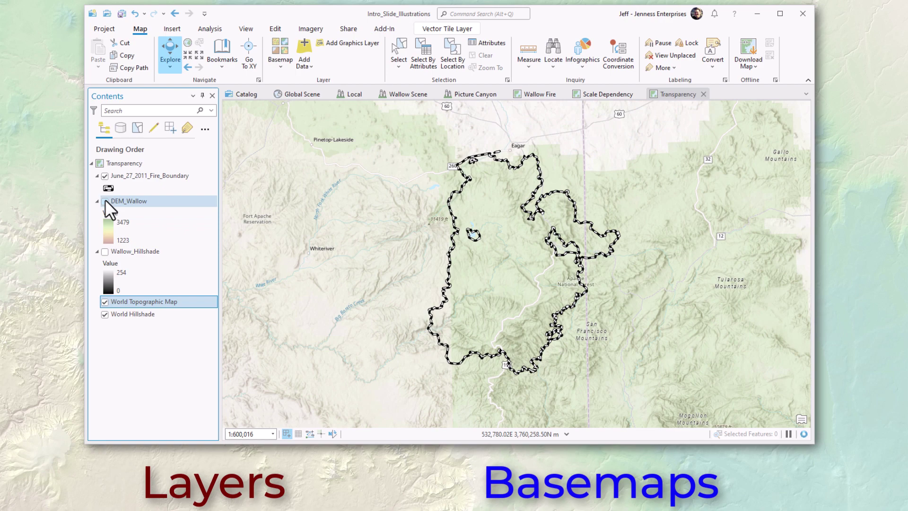
# - Try the Imagery basemap and replace it with Dark Gray Canvas
pyautogui.click(279, 62)
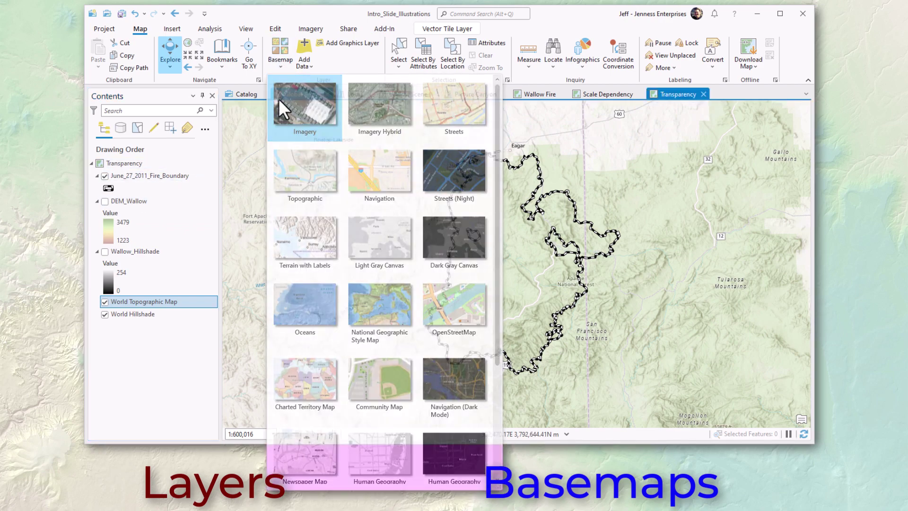
pyautogui.click(284, 106)
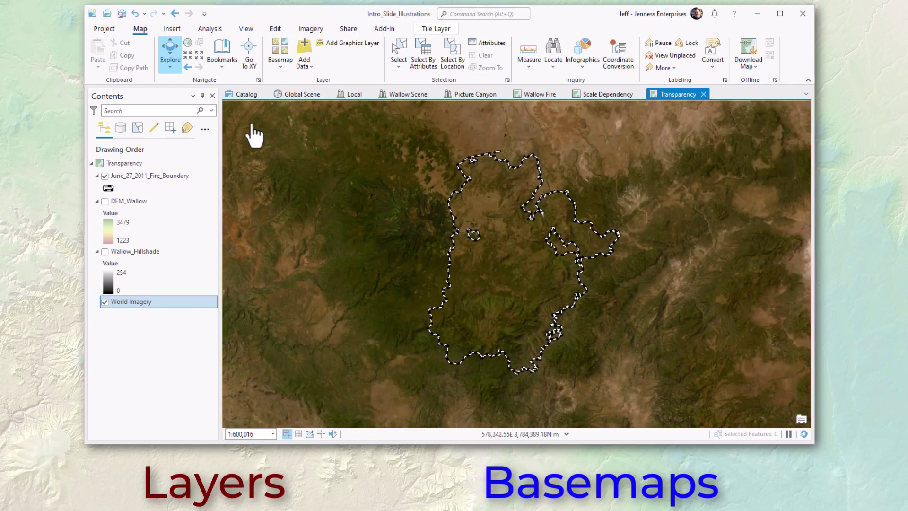
pyautogui.click(280, 64)
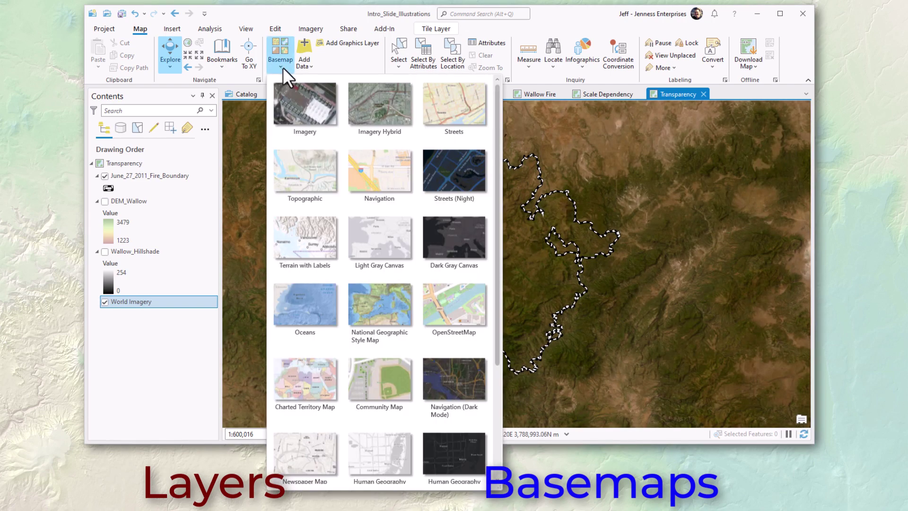
pyautogui.click(452, 245)
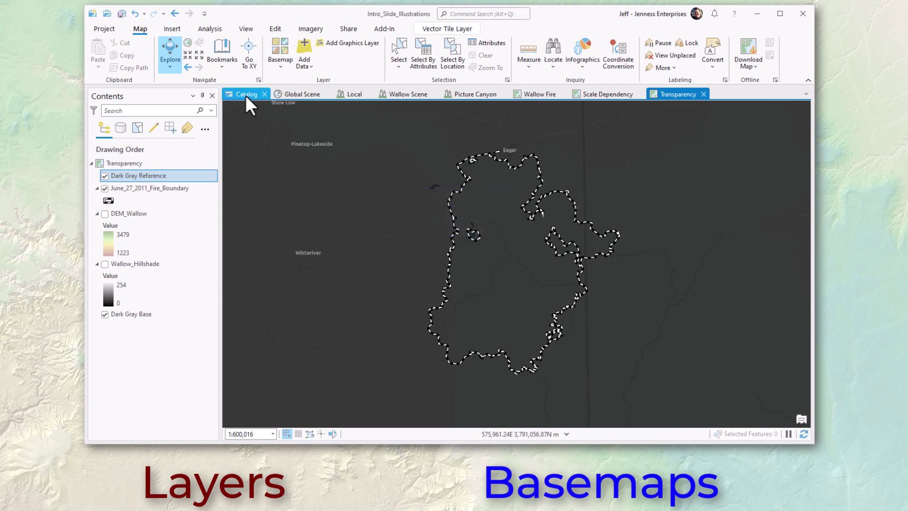
# - Add the six map services from NatGeo_World_Map through World_Street_Map from the server.arcgisonline.com (2) server connection to the map
pyautogui.click(305, 65)
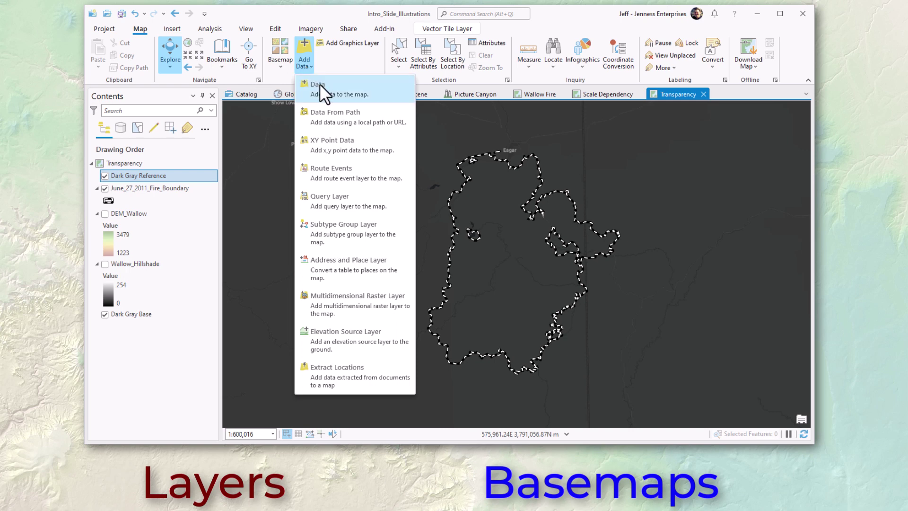
pyautogui.click(319, 83)
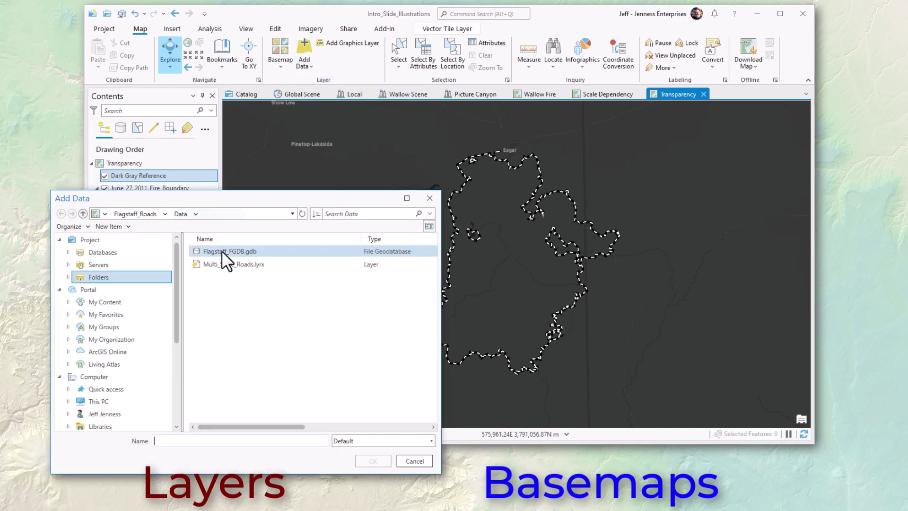
pyautogui.click(125, 265)
pyautogui.doubleClick(233, 276)
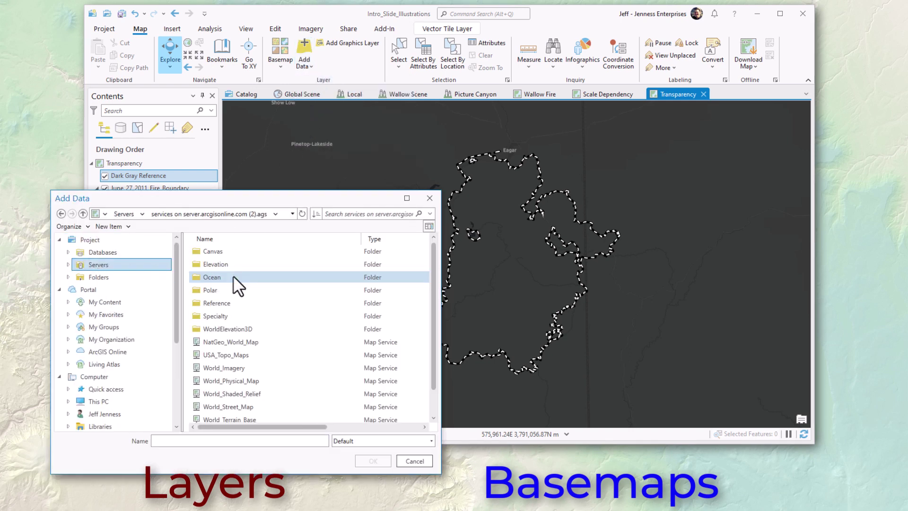
pyautogui.moveTo(223, 343); pyautogui.dragTo(237, 401)
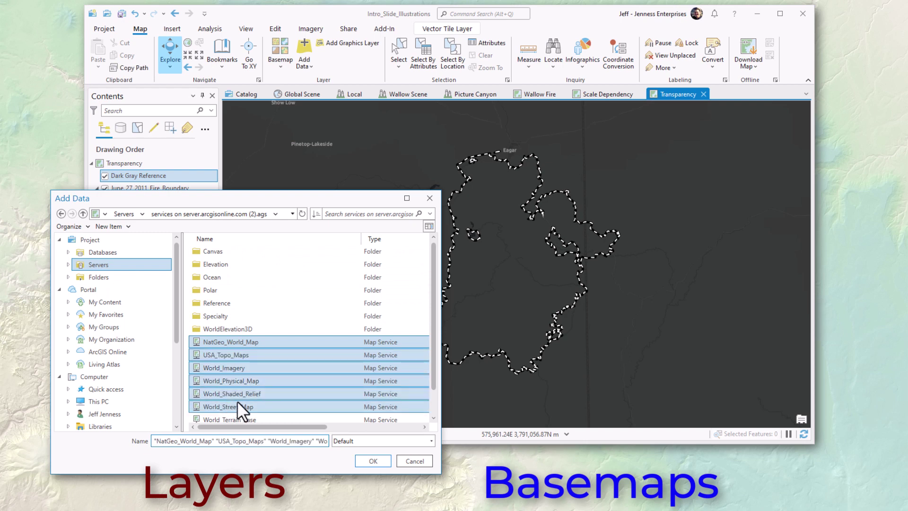
pyautogui.click(373, 460)
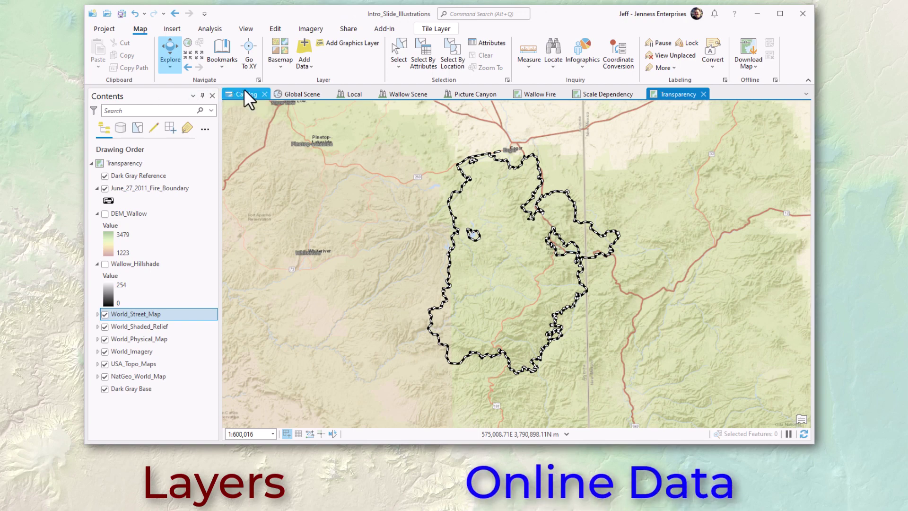
# - Browse the portal's ArcGIS Online content for data to add to the map, widening the Add Data dialog
pyautogui.click(302, 66)
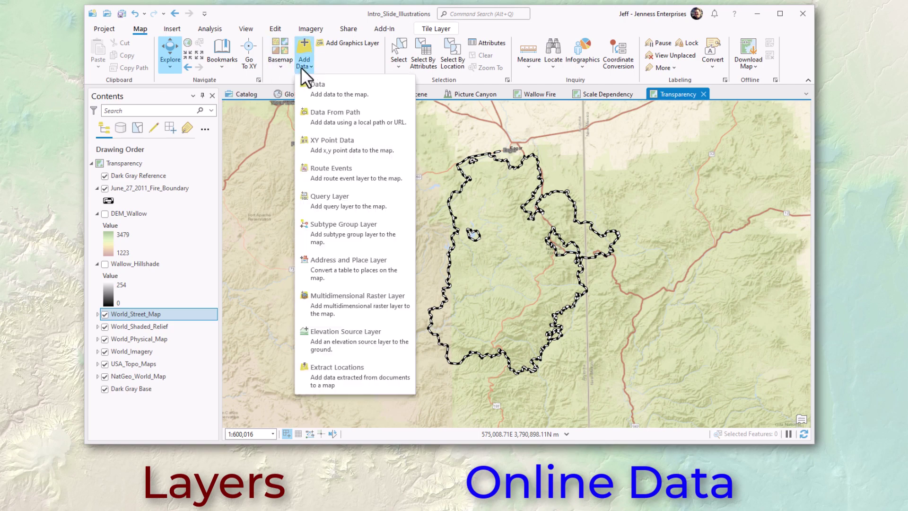
pyautogui.click(317, 84)
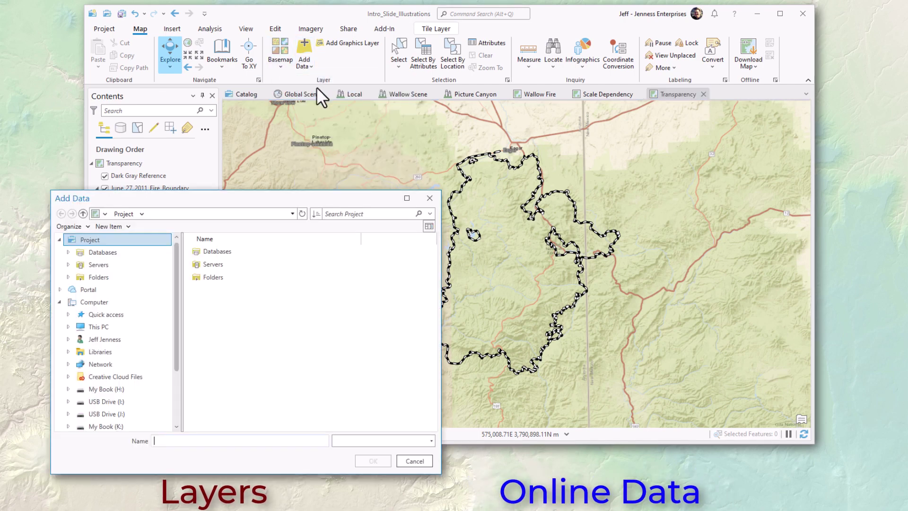
pyautogui.click(116, 353)
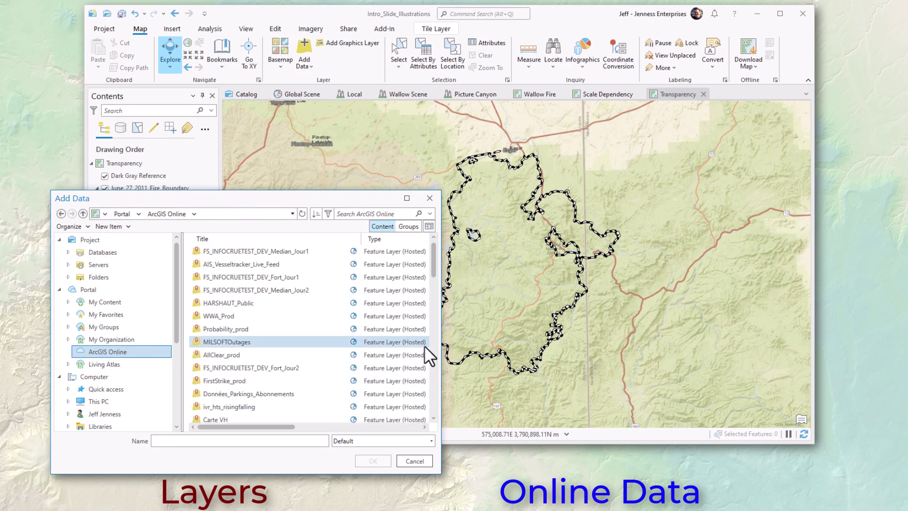
pyautogui.moveTo(440, 350); pyautogui.dragTo(611, 350)
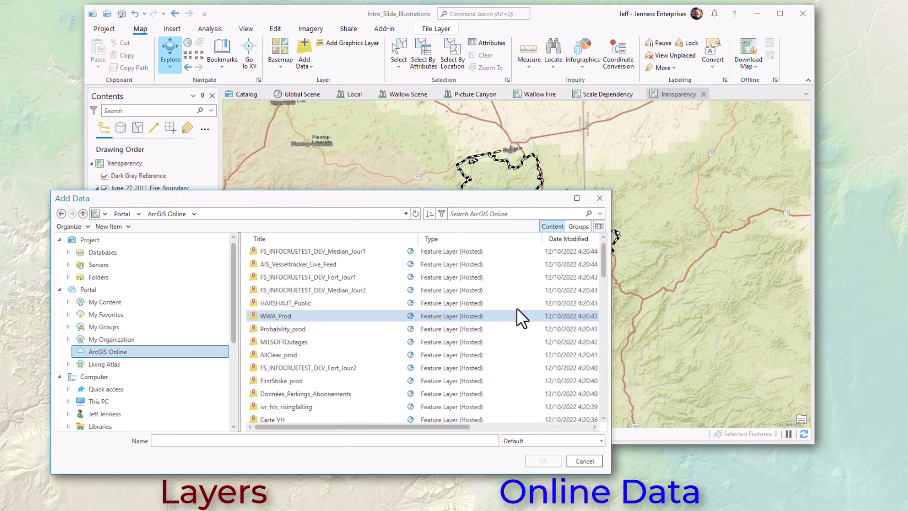
# - Search the ArcGIS Online content for "The Perfect Dataset"
pyautogui.click(485, 214)
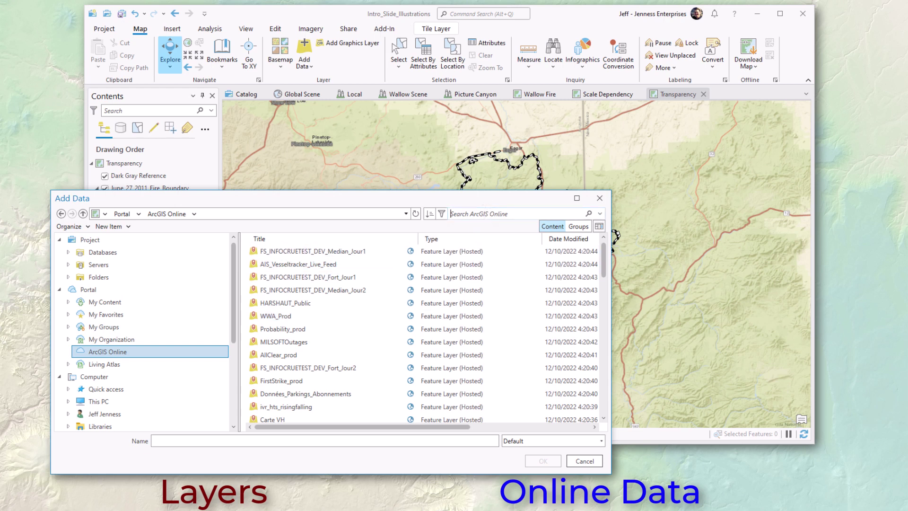
pyautogui.write('The Perfect Dat')
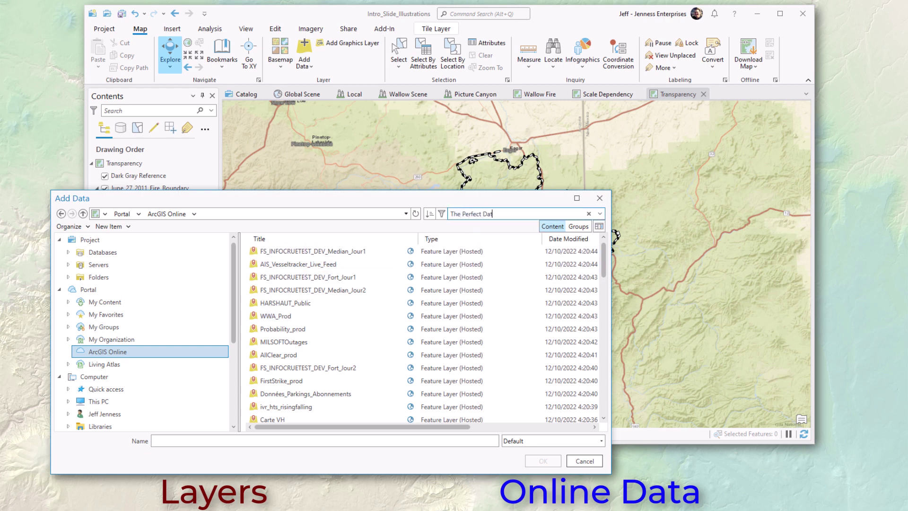
pyautogui.write('aset')
pyautogui.press('Return')
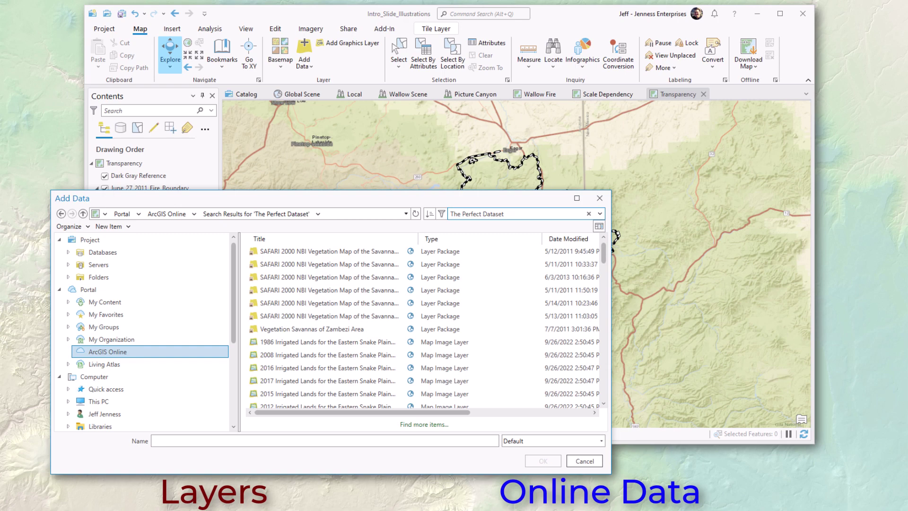
# - Search the ArcGIS Online content for "USA Topo Map" and add the USA Topo Maps layer to the Transparency map
pyautogui.moveTo(504, 214); pyautogui.dragTo(430, 214)
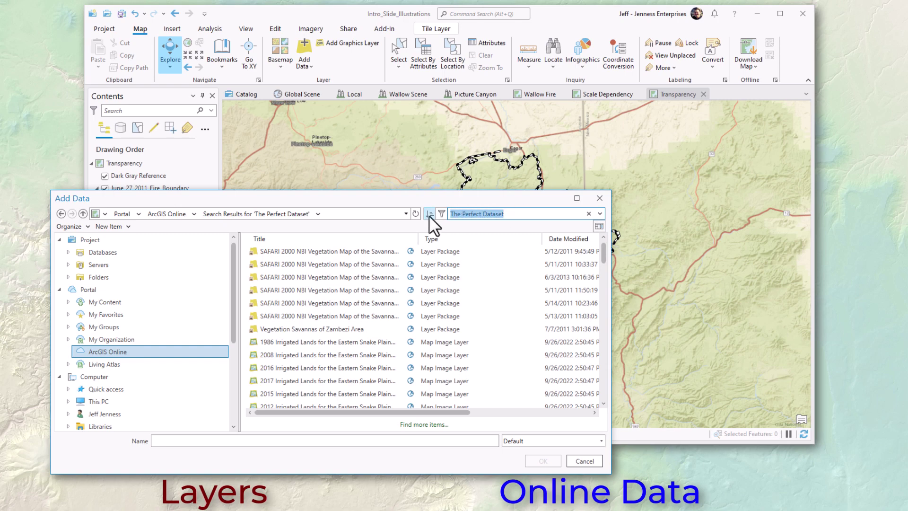
pyautogui.write('USA Topo Map')
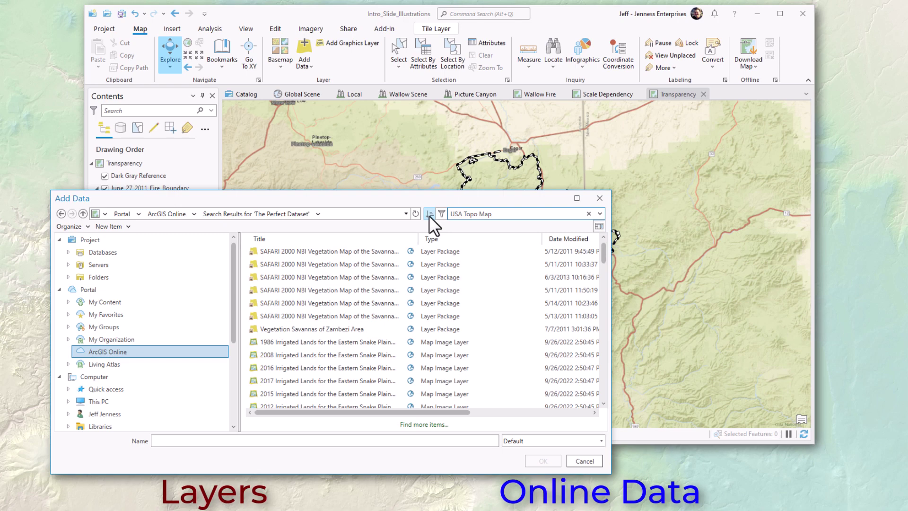
pyautogui.press('Return')
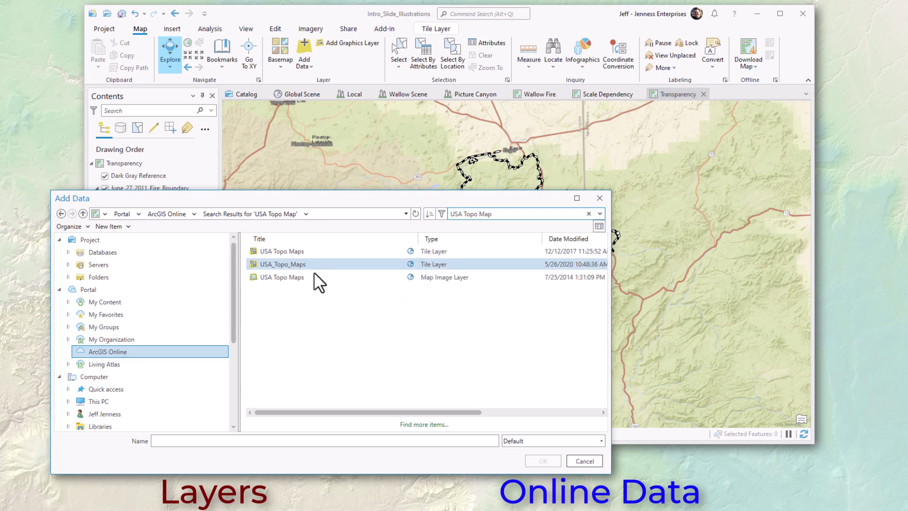
pyautogui.click(301, 276)
pyautogui.click(543, 461)
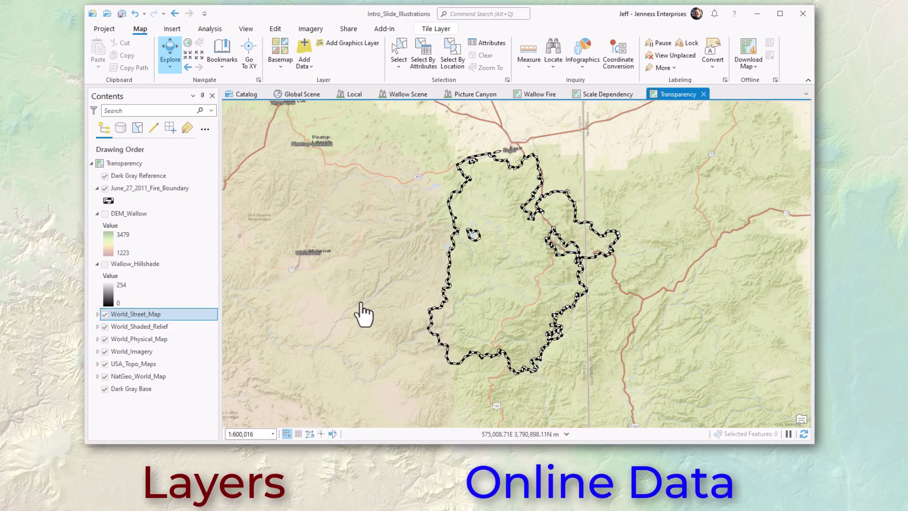
# - Set the map scale to 1:24,000 and examine the contours and place labels of the topographic layer
pyautogui.click(272, 433)
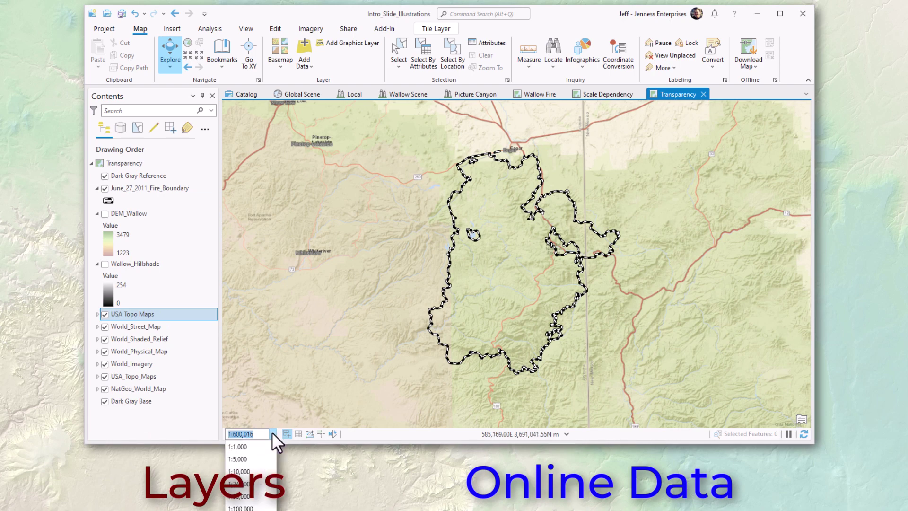
pyautogui.click(259, 480)
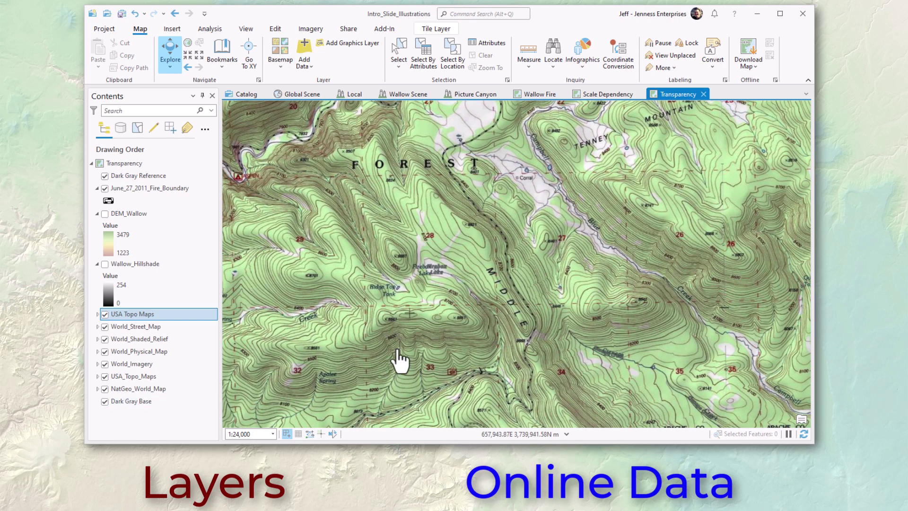
pyautogui.moveTo(398, 360); pyautogui.dragTo(354, 336)
pyautogui.moveTo(634, 355); pyautogui.dragTo(407, 308)
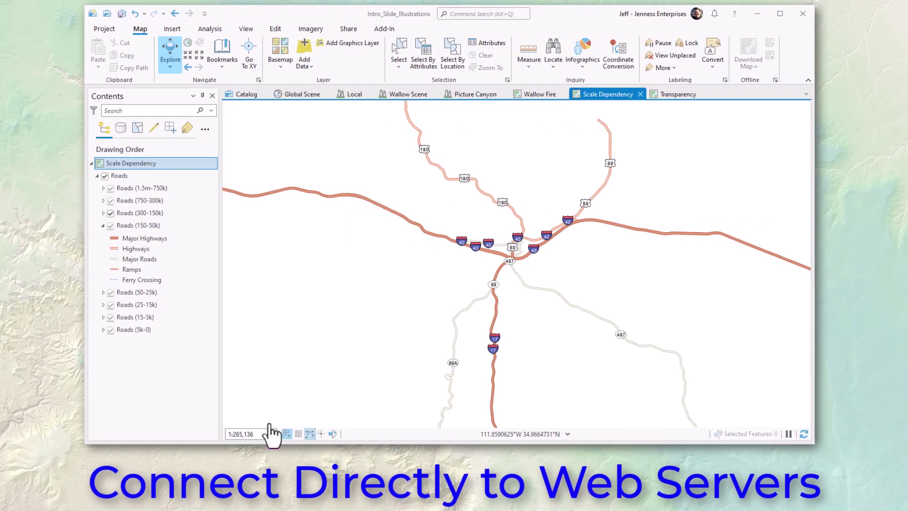
# - Add the Mileposts map service from the adot folder of the azgeo.az.gov server connection to the Scale Dependency map
pyautogui.click(246, 94)
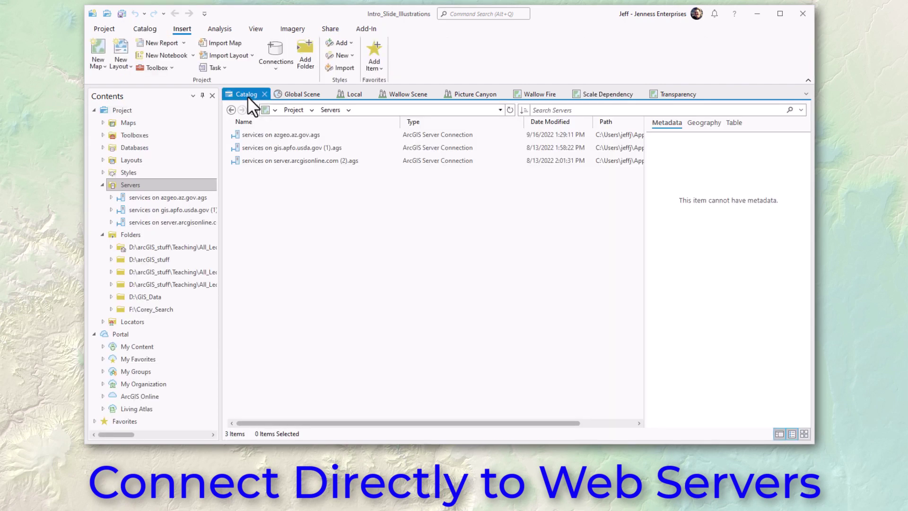
pyautogui.click(262, 135)
pyautogui.doubleClick(263, 135)
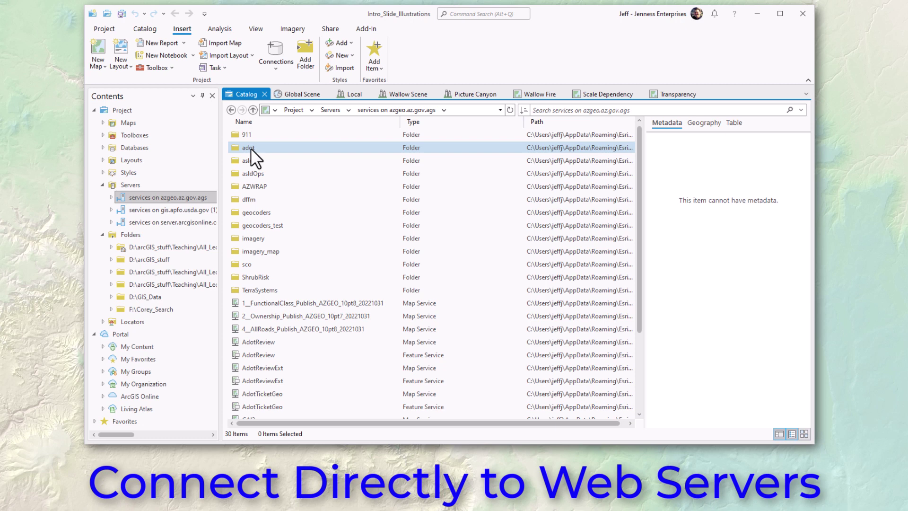
pyautogui.doubleClick(250, 148)
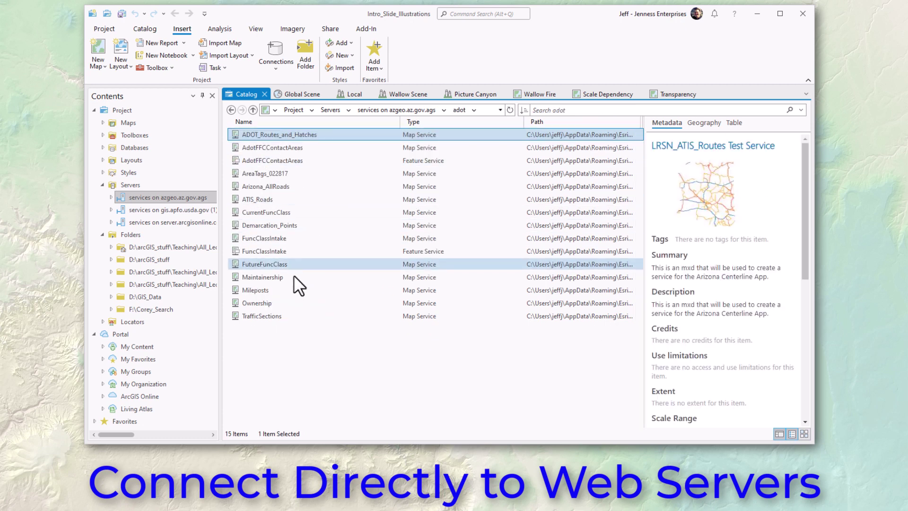
pyautogui.click(265, 289)
pyautogui.rightClick(266, 288)
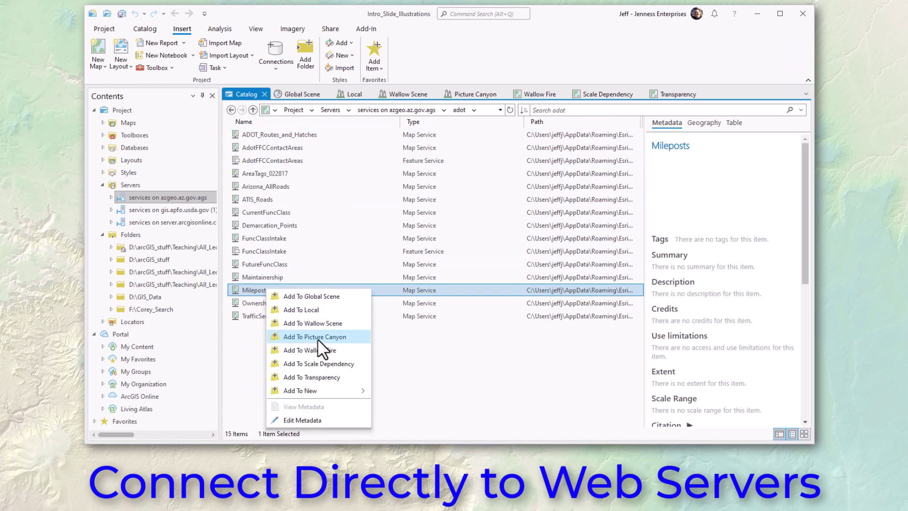
pyautogui.click(322, 363)
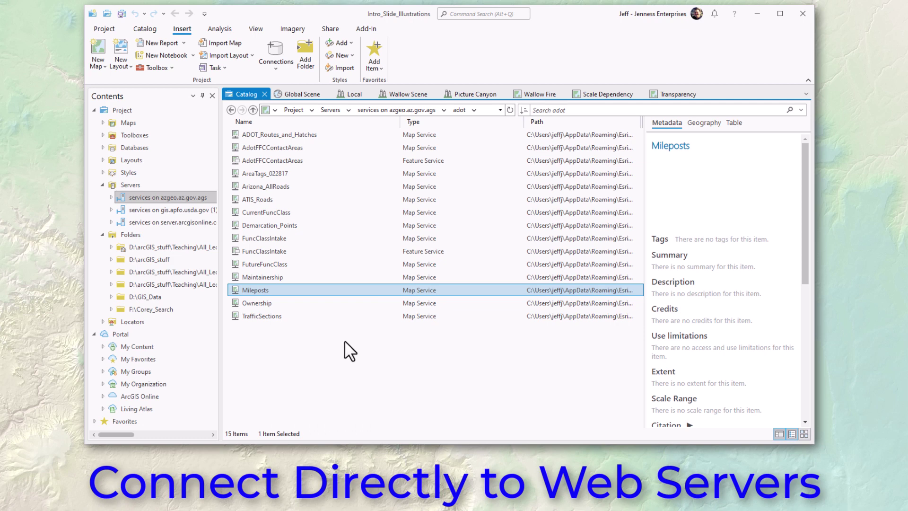
# - On the Scale Dependency map, hide the Roads group and open the pop-up of a milepost along the western highway
pyautogui.click(597, 94)
pyautogui.click(97, 342)
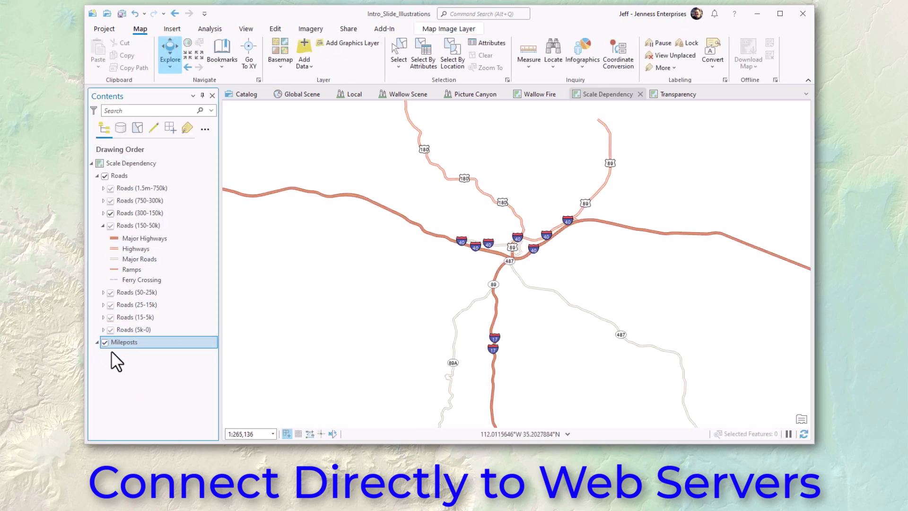
pyautogui.click(104, 175)
pyautogui.click(403, 216)
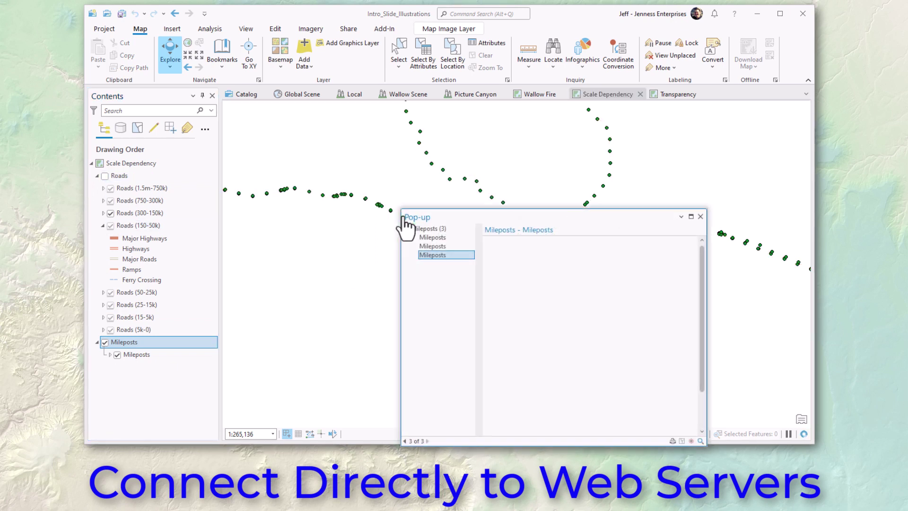